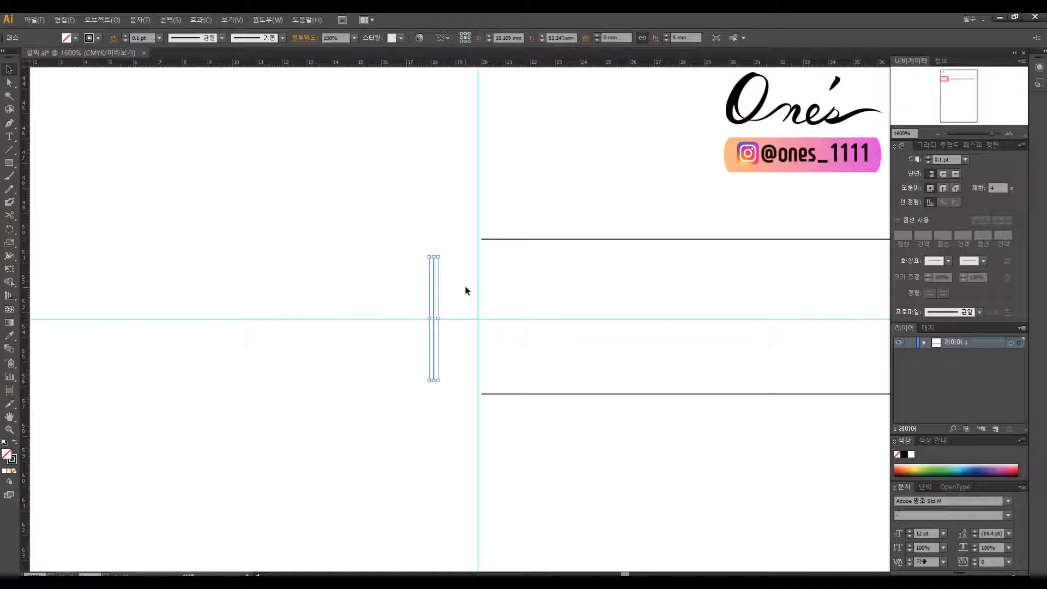
# Place horizontal guides at both ends of the short vertical line and draw a gold-gradient rectangle between them, centred on the vertical guide
pyautogui.moveTo(496, 64); pyautogui.dragTo(390, 256)
pyautogui.moveTo(485, 64); pyautogui.dragTo(387, 381)
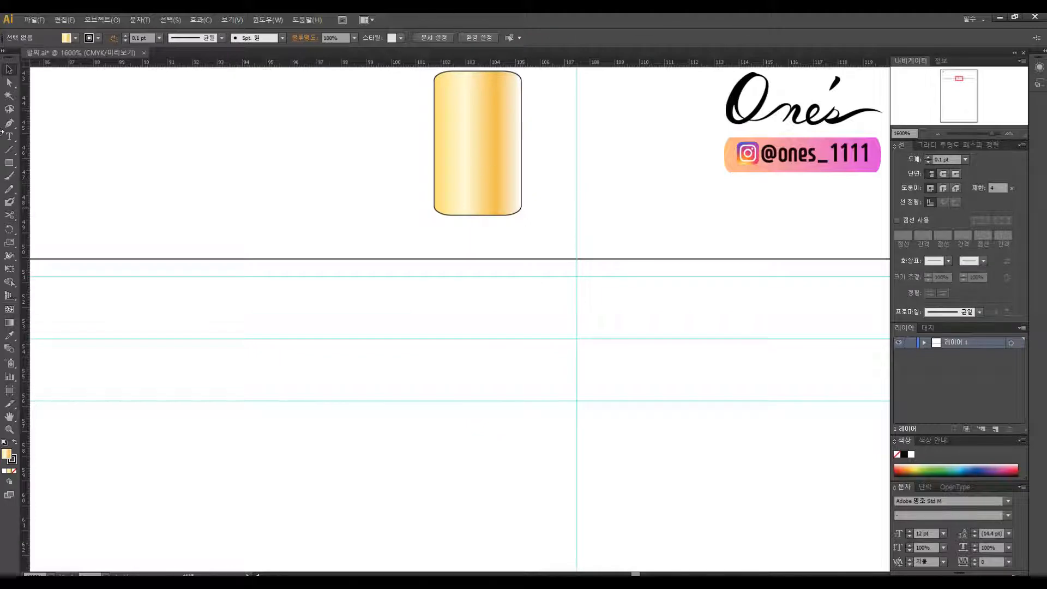
pyautogui.click(9, 163)
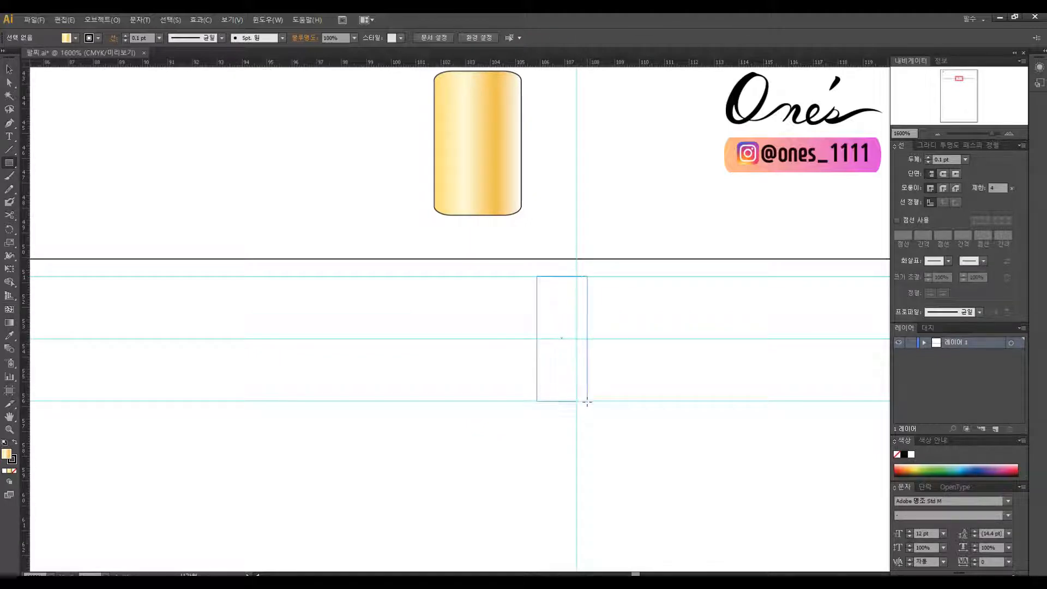
pyautogui.moveTo(586, 401); pyautogui.dragTo(587, 401)
pyautogui.press('v')
pyautogui.moveTo(581, 342); pyautogui.dragTo(596, 342)
pyautogui.hotkey('ctrl', '+')
pyautogui.hotkey('ctrl', '+')
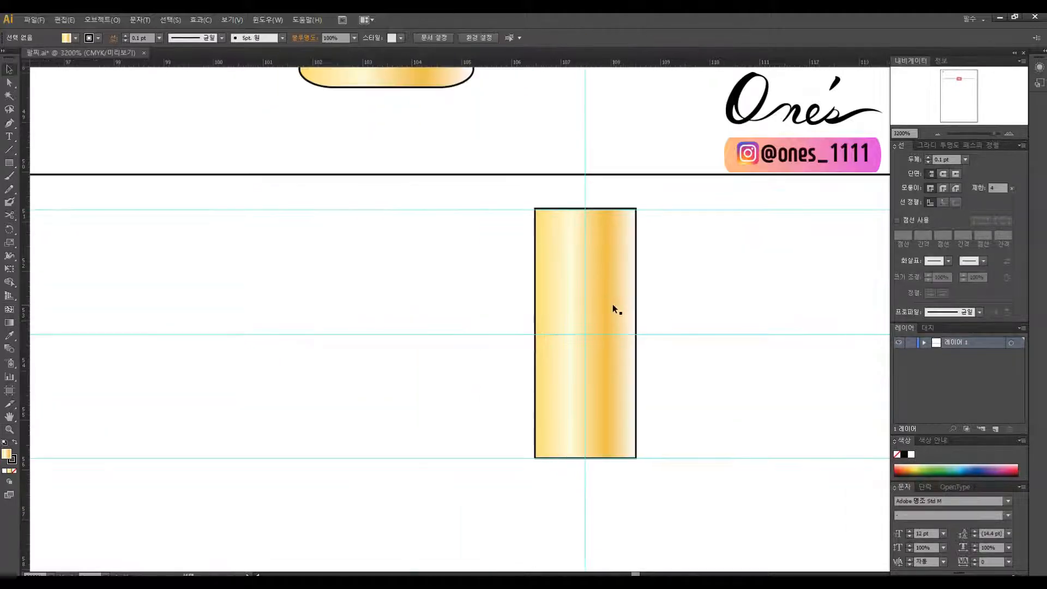
pyautogui.click(716, 345)
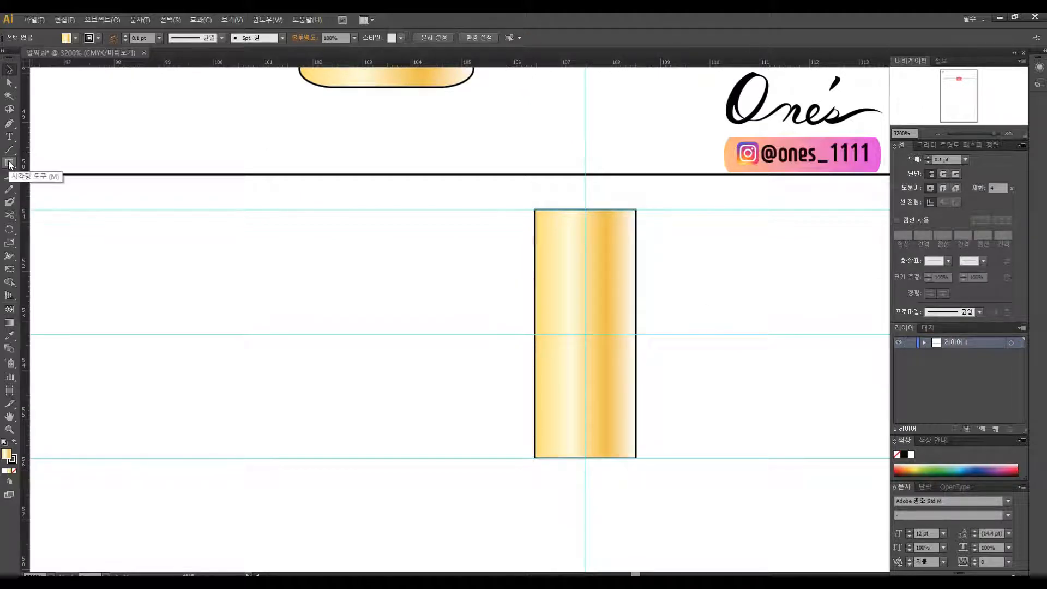
# Create an eight-sided polygon with a 2 mm radius on the rectangle and resize it to about 2.5 mm wide
pyautogui.click(585, 334)
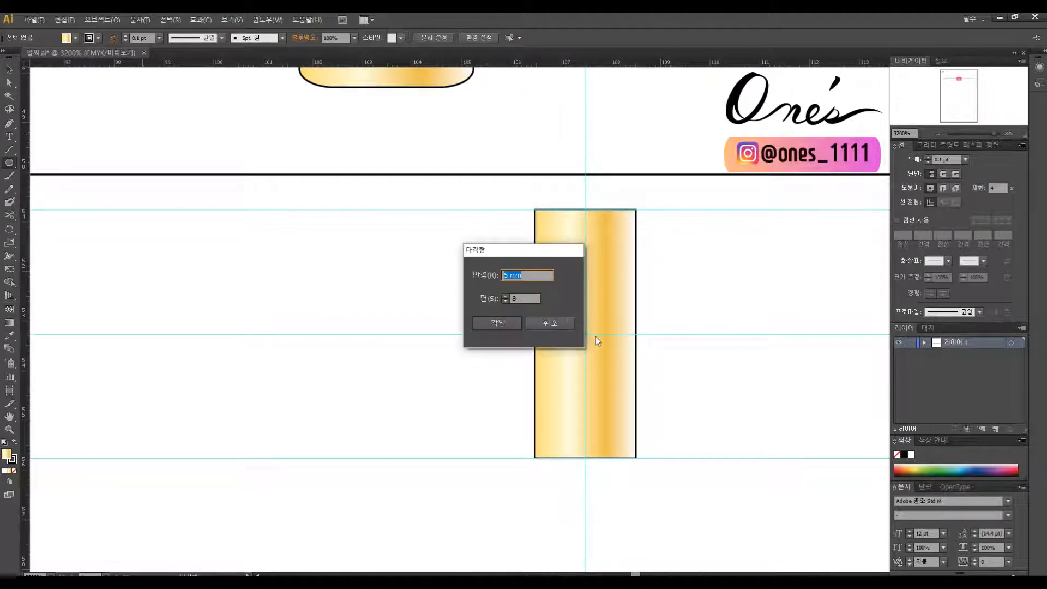
pyautogui.write('2')
pyautogui.press('Return')
pyautogui.moveTo(679, 241); pyautogui.dragTo(637, 283)
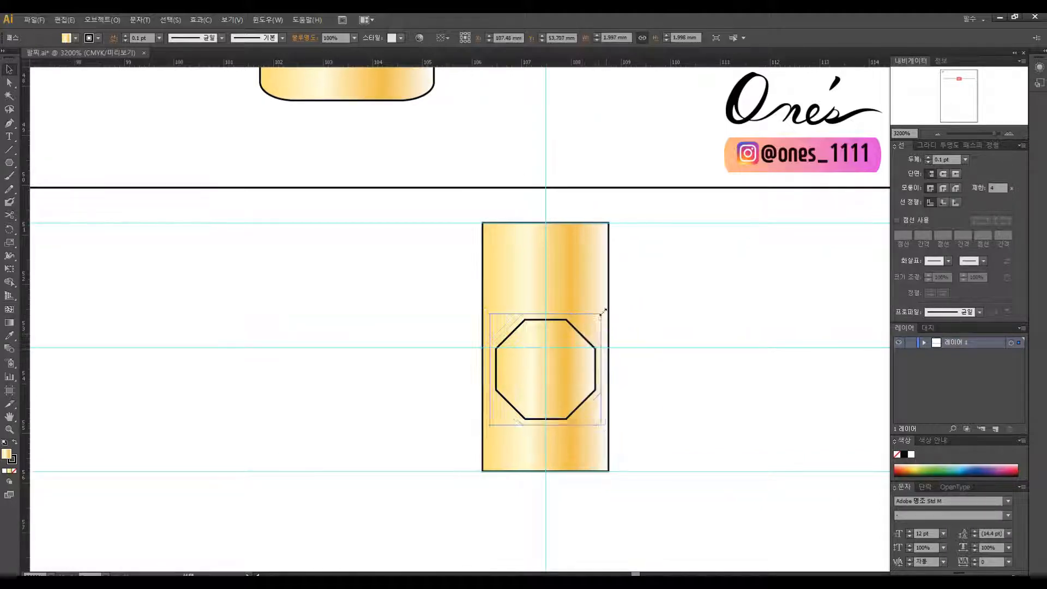
pyautogui.moveTo(600, 316); pyautogui.dragTo(613, 309)
# Copy the octagon directly above the original and compress the copy to about 1.8 mm high, ending at the upper guide
pyautogui.click(562, 326)
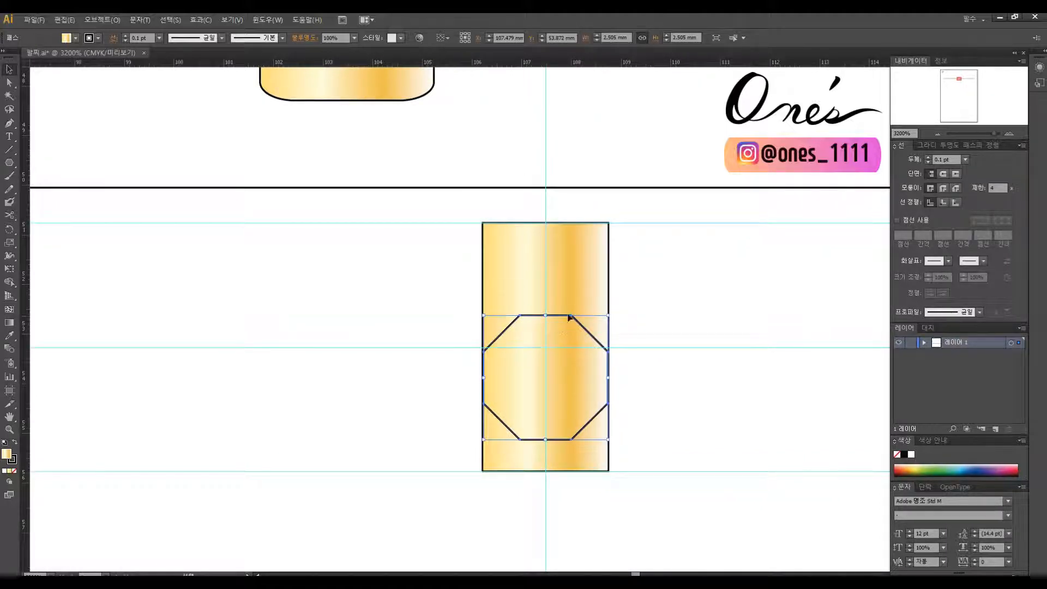
pyautogui.moveTo(594, 271); pyautogui.dragTo(593, 271)
pyautogui.moveTo(545, 190); pyautogui.dragTo(544, 223)
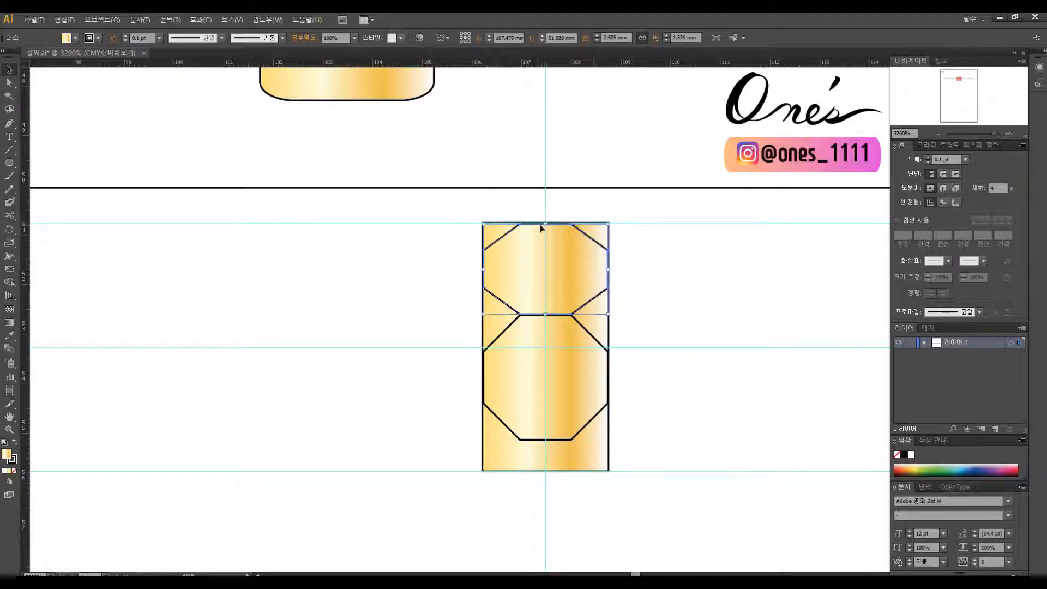
# Copy the full octagon directly below the original and compress the copy's height to end at the lower guide
pyautogui.scroll(-2, 675, 280)
pyautogui.moveTo(571, 337); pyautogui.dragTo(571, 375)
pyautogui.moveTo(565, 453); pyautogui.dragTo(565, 454)
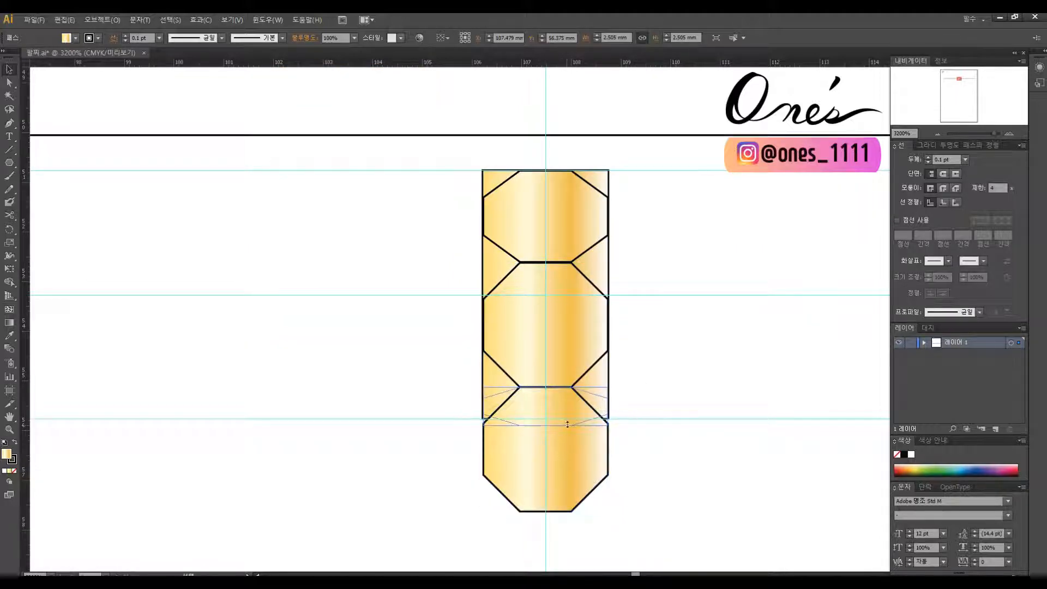
pyautogui.moveTo(545, 511); pyautogui.dragTo(546, 416)
pyautogui.scroll(2, 669, 349)
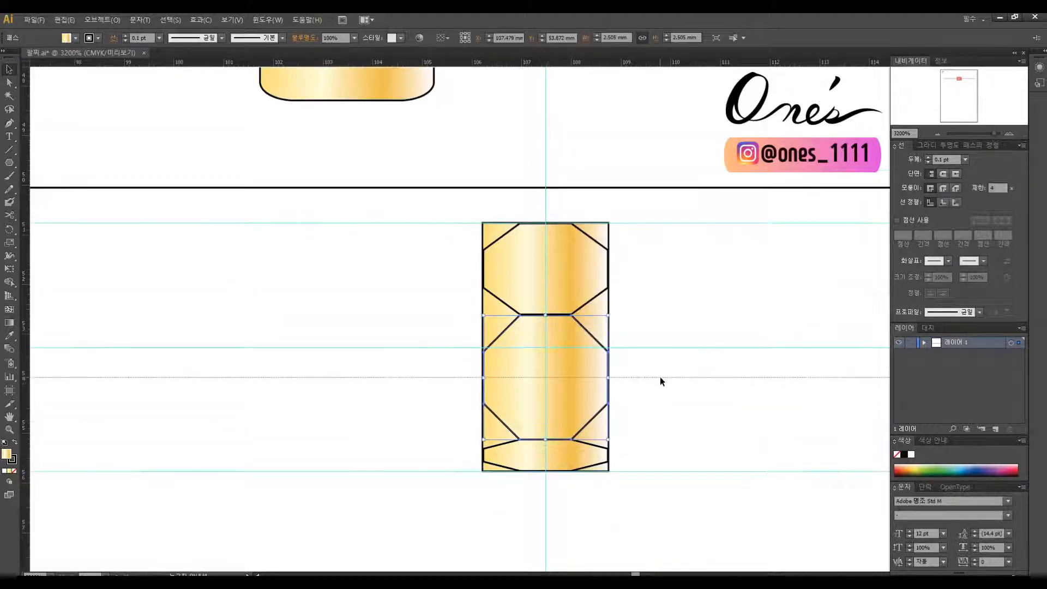
# Add a smaller concentric octagon about 1.4 mm wide inside the middle octagon
pyautogui.click(569, 338)
pyautogui.moveTo(568, 336); pyautogui.dragTo(610, 336)
pyautogui.moveTo(651, 315); pyautogui.dragTo(624, 342)
pyautogui.moveTo(607, 371); pyautogui.dragTo(564, 371)
pyautogui.click(691, 337)
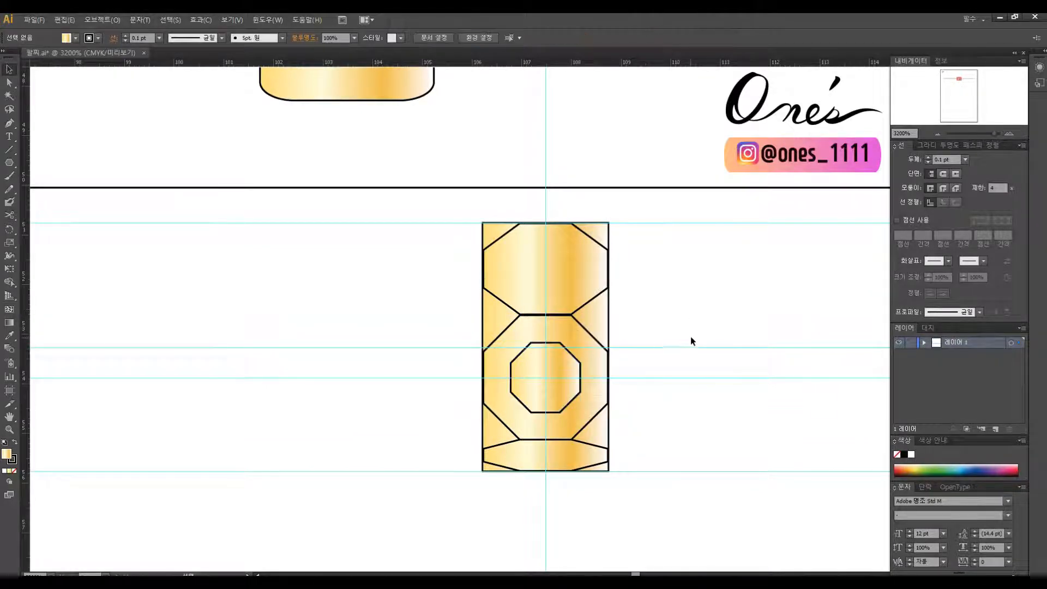
# Connect the inner and outer octagons' upper corners with straight lines and mirror them to the lower corners
pyautogui.scroll(1, 579, 374)
pyautogui.moveTo(578, 375); pyautogui.dragTo(647, 362)
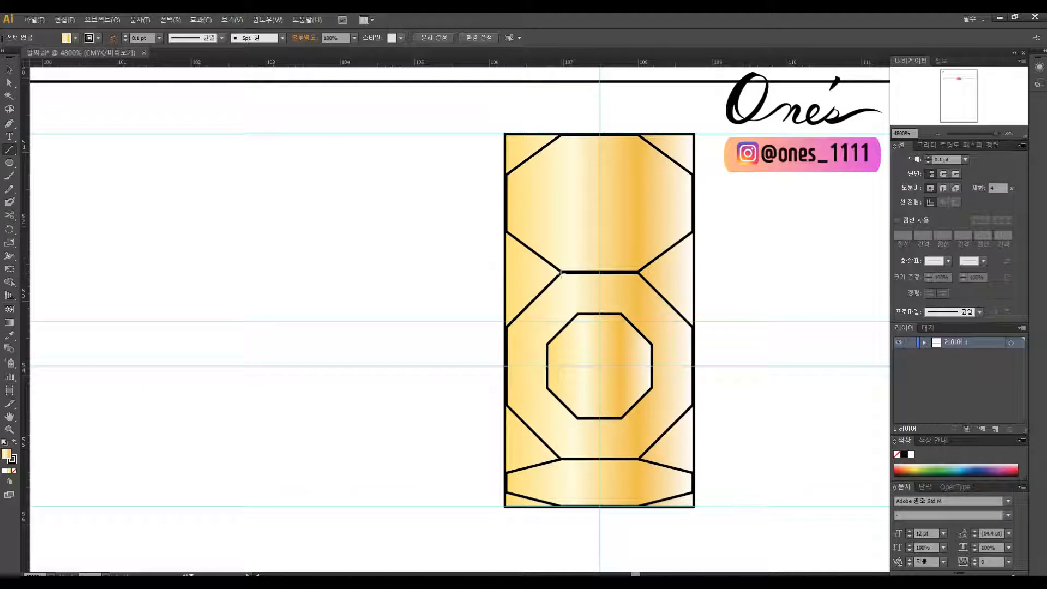
pyautogui.moveTo(578, 314); pyautogui.dragTo(629, 304)
pyautogui.press('v')
pyautogui.keyDown('ctrl'); pyautogui.click(630, 305); pyautogui.keyUp('ctrl')
pyautogui.keyDown('ctrl'); pyautogui.click(571, 297); pyautogui.keyUp('ctrl')
pyautogui.keyDown('ctrl'); pyautogui.keyDown('shift'); pyautogui.click(627, 301); pyautogui.keyUp('shift'); pyautogui.keyUp('ctrl')
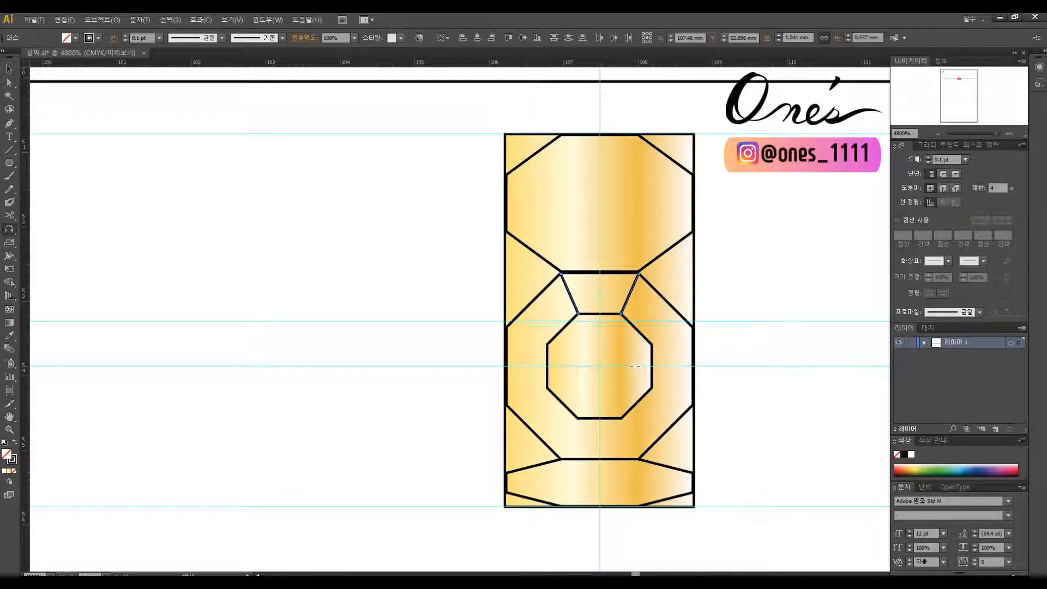
pyautogui.press('v')
pyautogui.click(734, 289)
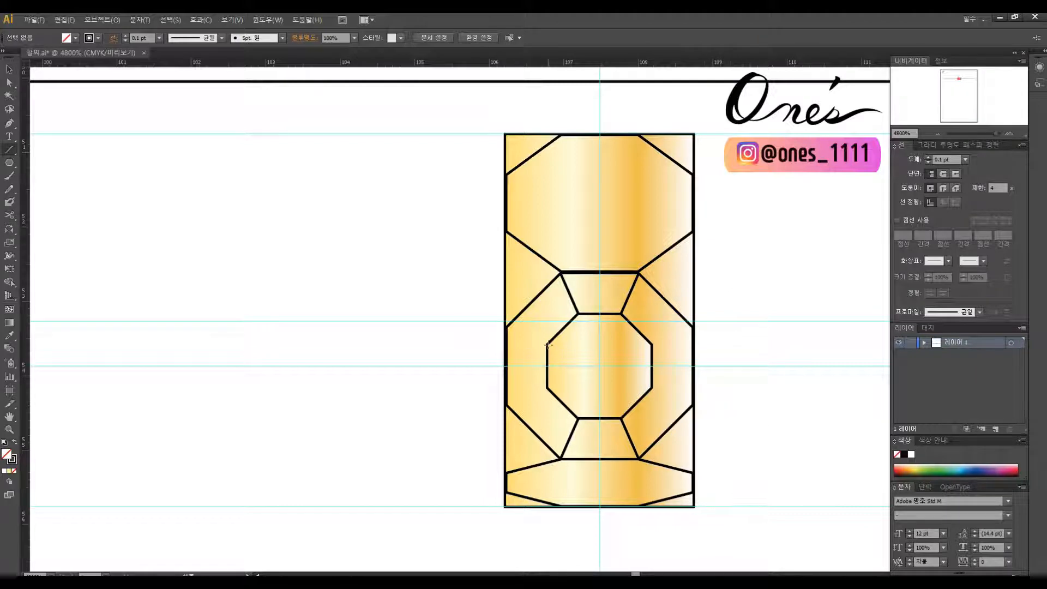
# Connect the inner and outer octagons' left side corners with straight lines and mirror them to the right side
pyautogui.moveTo(507, 325); pyautogui.dragTo(507, 326)
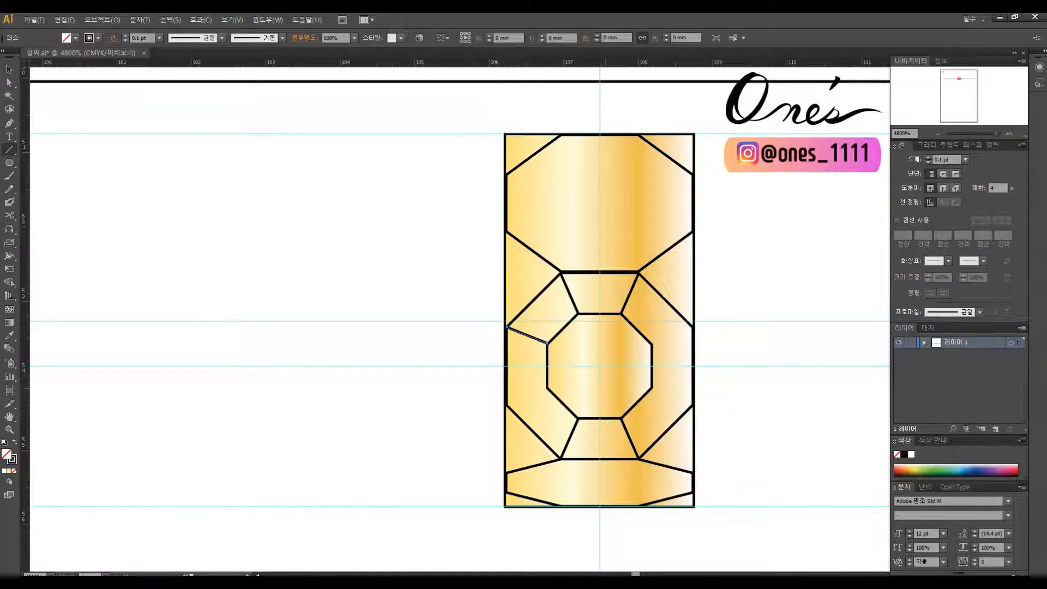
pyautogui.keyDown('shift'); pyautogui.click(540, 341); pyautogui.keyUp('shift')
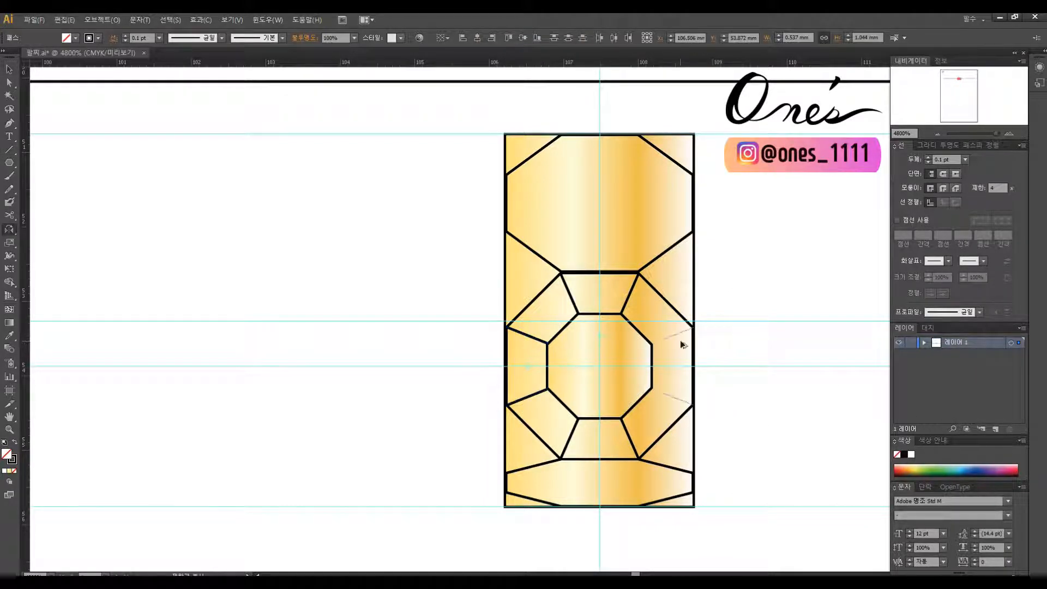
pyautogui.moveTo(671, 349); pyautogui.dragTo(674, 351)
pyautogui.press('v')
pyautogui.click(695, 366)
# Lower the background rectangle's top edge to the side corners of the uppermost octagon
pyautogui.click(655, 354)
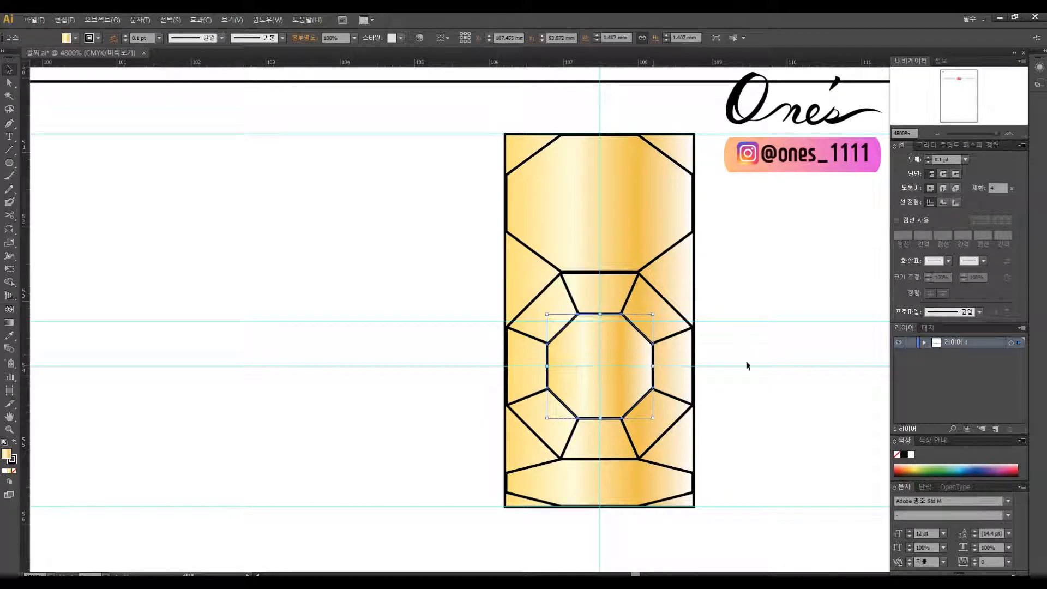
pyautogui.click(720, 349)
pyautogui.scroll(2, 622, 270)
pyautogui.click(684, 181)
pyautogui.moveTo(600, 168); pyautogui.dragTo(599, 210)
pyautogui.click(740, 383)
pyautogui.scroll(-3, 741, 383)
pyautogui.hscroll(-1, 731, 425)
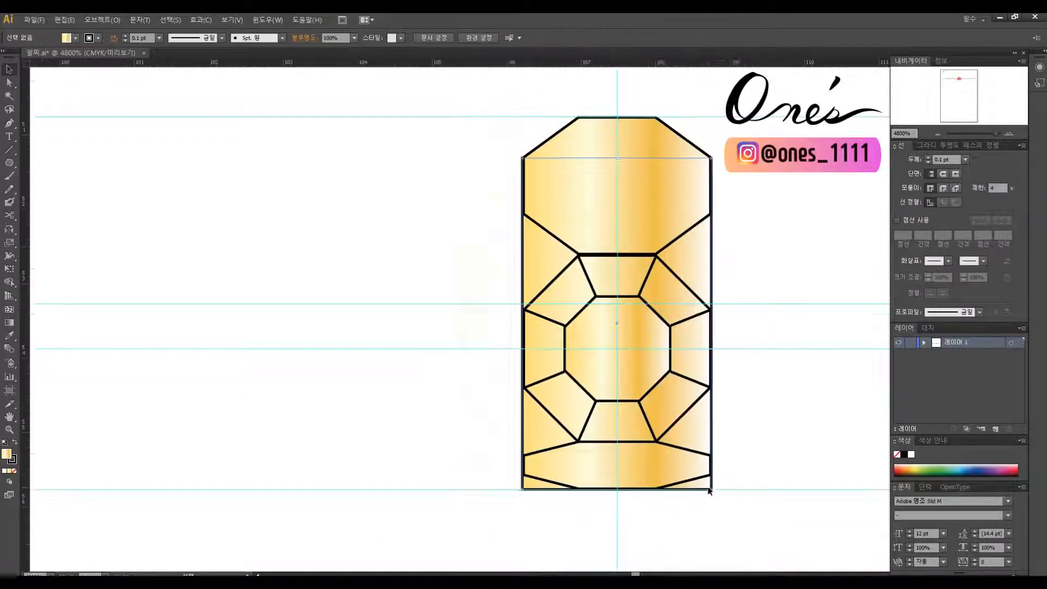
# Copy the faceted octagon group below the original and compress the copy's height to fit the lower guide
pyautogui.moveTo(608, 187); pyautogui.dragTo(596, 393)
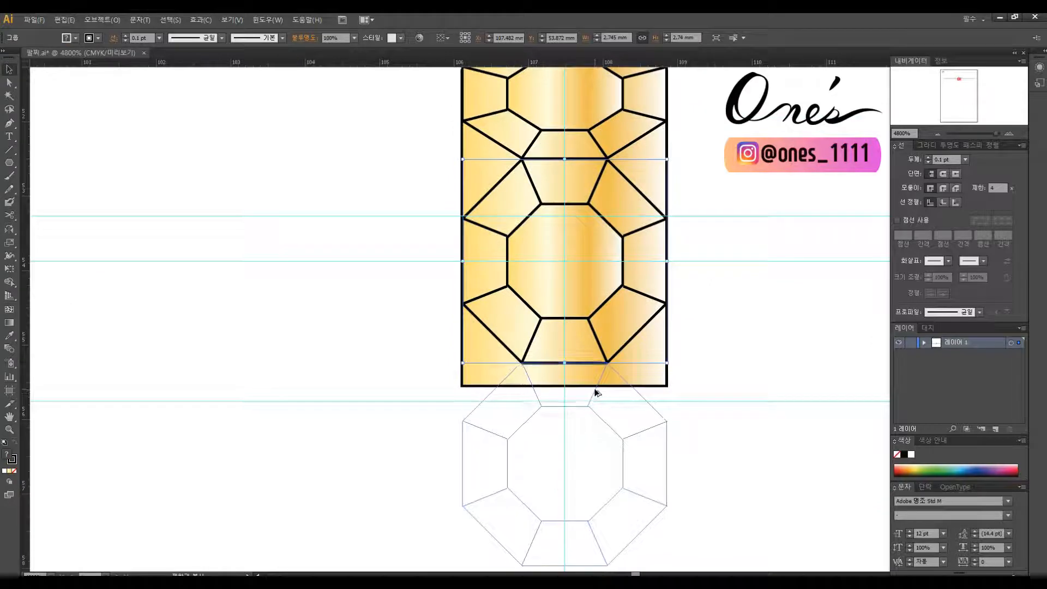
pyautogui.moveTo(565, 565); pyautogui.dragTo(583, 402)
pyautogui.click(642, 430)
pyautogui.scroll(-1, 665, 493)
# Place a copy of the faceted column, rotated 180°, directly against the original's left side
pyautogui.moveTo(700, 472); pyautogui.dragTo(589, 234)
pyautogui.rightClick(653, 309)
pyautogui.click(677, 356)
pyautogui.moveTo(661, 265); pyautogui.dragTo(523, 266)
pyautogui.click(740, 279)
pyautogui.click(459, 307)
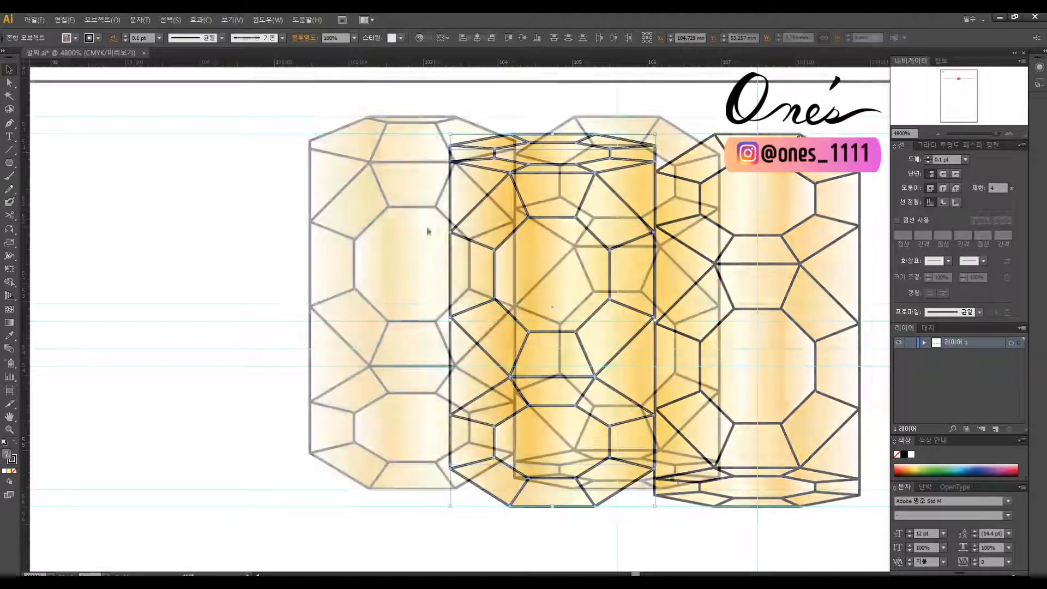
# Delete the squashed facet shape at the lower end of the right column
pyautogui.rightClick(708, 428)
pyautogui.click(763, 464)
pyautogui.click(675, 469)
pyautogui.press('Delete')
# Fit a rotated copy of the left column's upper facets onto the lower end of the right column
pyautogui.click(435, 122)
pyautogui.moveTo(434, 108); pyautogui.dragTo(841, 370)
pyautogui.rightClick(466, 128)
pyautogui.click(491, 176)
pyautogui.moveTo(683, 399); pyautogui.dragTo(886, 349)
pyautogui.moveTo(816, 390); pyautogui.dragTo(617, 457)
pyautogui.click(726, 434)
pyautogui.click(717, 473)
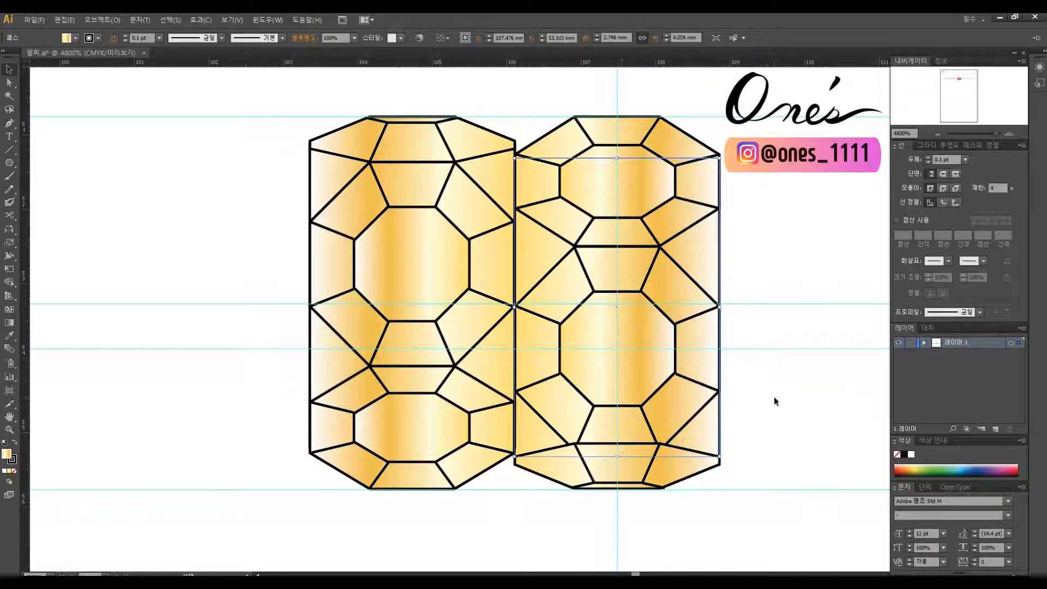
# Nudge the right column's middle octagon facets and the facet edge above them slightly upward
pyautogui.click(768, 399)
pyautogui.moveTo(535, 365); pyautogui.dragTo(588, 383)
pyautogui.click(700, 413)
pyautogui.moveTo(701, 413); pyautogui.dragTo(701, 406)
pyautogui.click(832, 374)
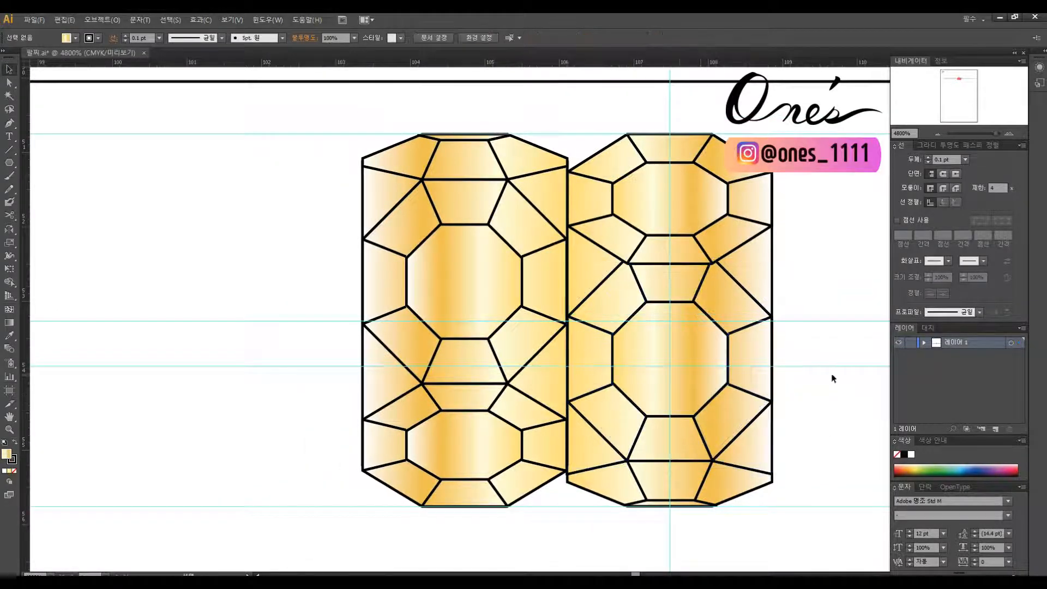
pyautogui.scroll(2, 834, 374)
pyautogui.click(671, 295)
pyautogui.moveTo(670, 315); pyautogui.dragTo(670, 308)
# Select both faceted columns and make them a Live Paint group
pyautogui.moveTo(802, 546); pyautogui.dragTo(349, 187)
pyautogui.scroll(-1, 378, 205)
pyautogui.click(98, 20)
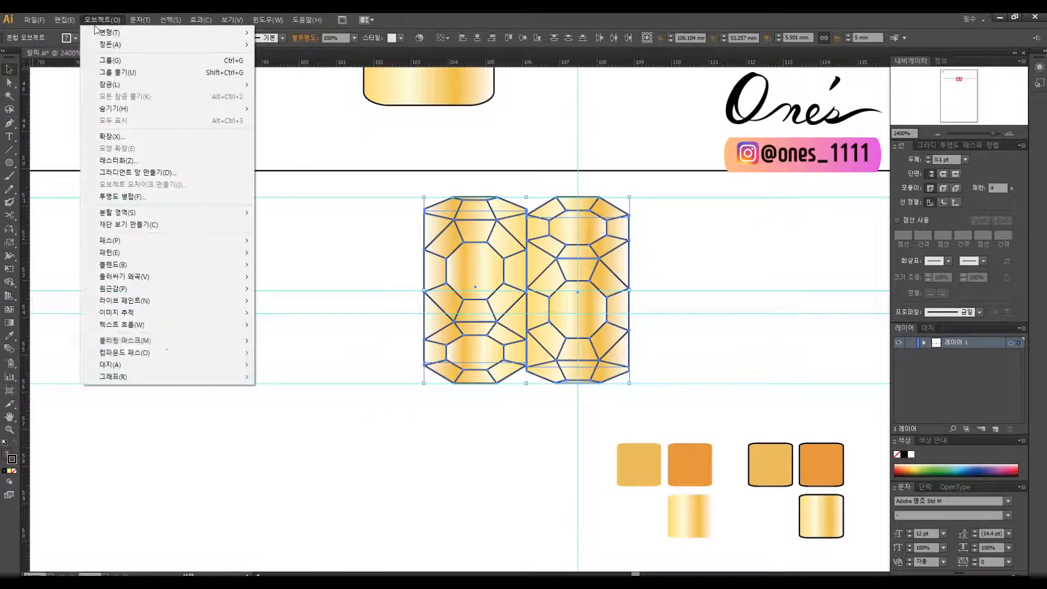
pyautogui.click(269, 300)
pyautogui.click(251, 291)
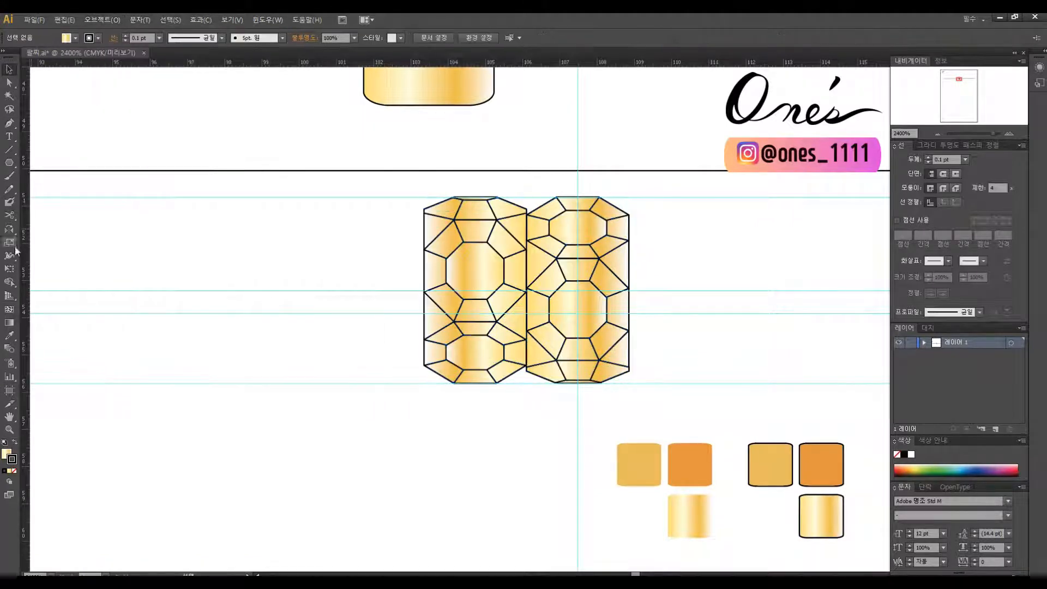
# Paint the triangular facets with the orange swatch and start on the remaining border facets with the light gold swatch using Live Paint Bucket
pyautogui.moveTo(10, 283)
pyautogui.mouseDown()
pyautogui.moveTo(168, 295)
pyautogui.moveTo(491, 442)
pyautogui.mouseUp()
pyautogui.click(690, 462)
pyautogui.click(491, 461)
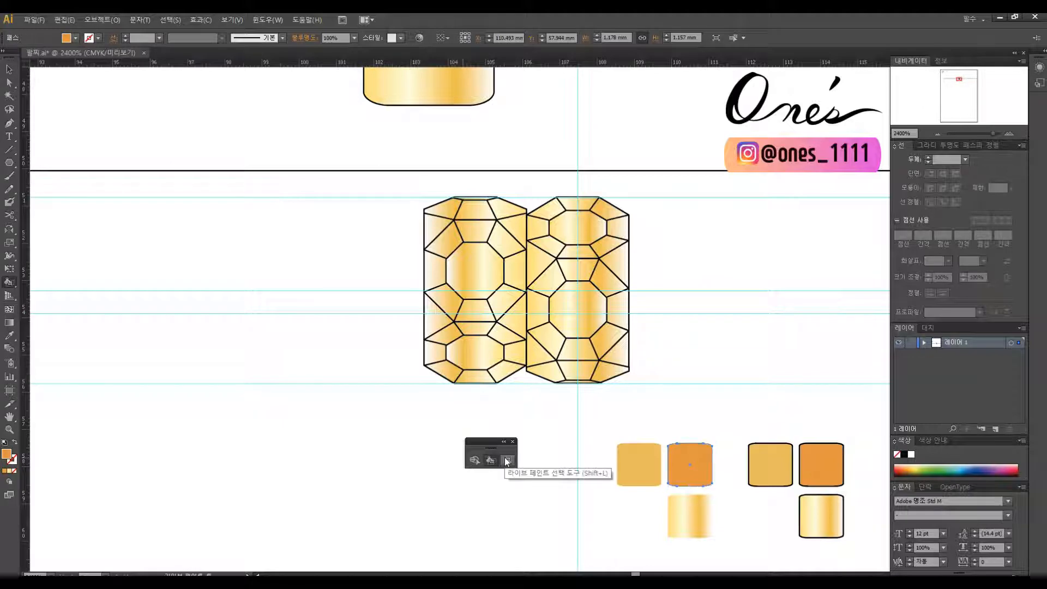
pyautogui.click(540, 264)
pyautogui.click(616, 261)
pyautogui.click(618, 349)
pyautogui.click(539, 349)
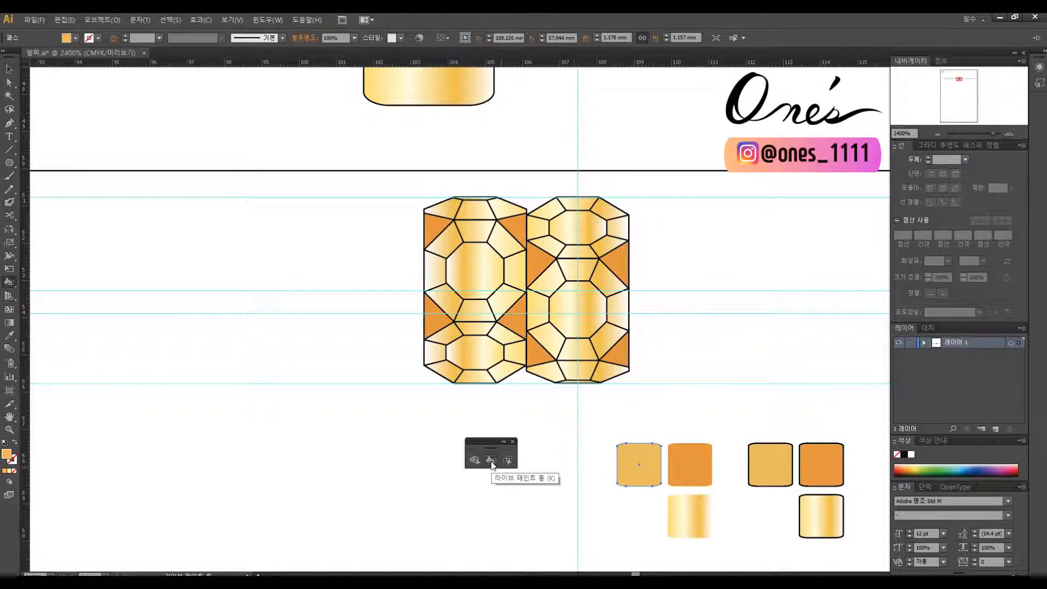
pyautogui.click(570, 271)
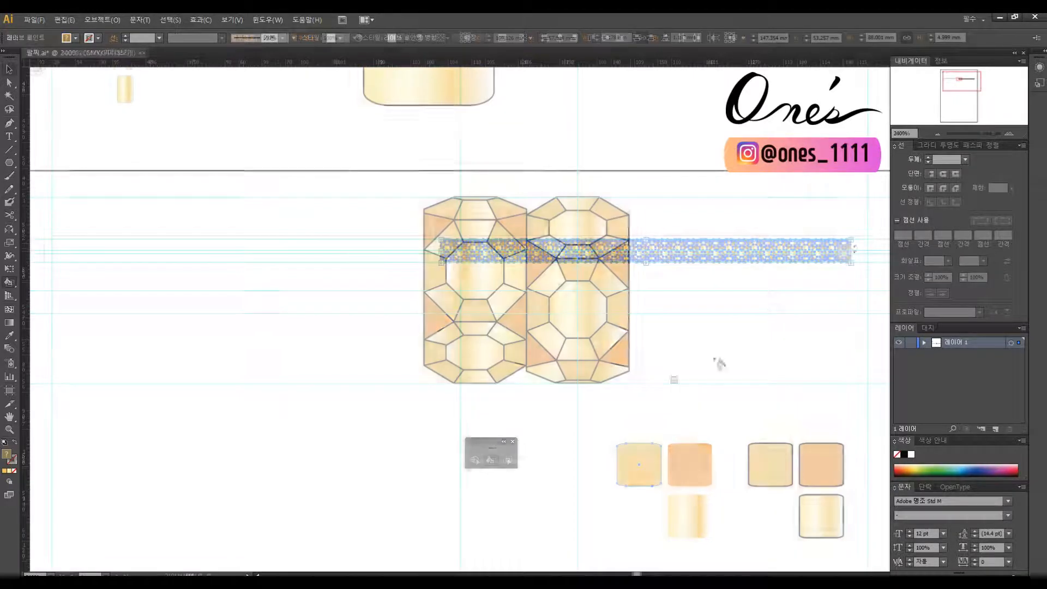
# Position the long faceted band between the upper and lower guides, to the right of the short vertical line
pyautogui.moveTo(480, 259); pyautogui.dragTo(479, 258)
pyautogui.moveTo(844, 258); pyautogui.dragTo(430, 269)
pyautogui.moveTo(426, 293); pyautogui.dragTo(515, 306)
pyautogui.keyDown('ctrl'); pyautogui.click(526, 310); pyautogui.keyUp('ctrl')
pyautogui.keyDown('ctrl'); pyautogui.click(534, 314); pyautogui.keyUp('ctrl')
pyautogui.keyDown('ctrl'); pyautogui.click(543, 315); pyautogui.keyUp('ctrl')
pyautogui.keyDown('ctrl'); pyautogui.click(542, 316); pyautogui.keyUp('ctrl')
pyautogui.click(542, 315)
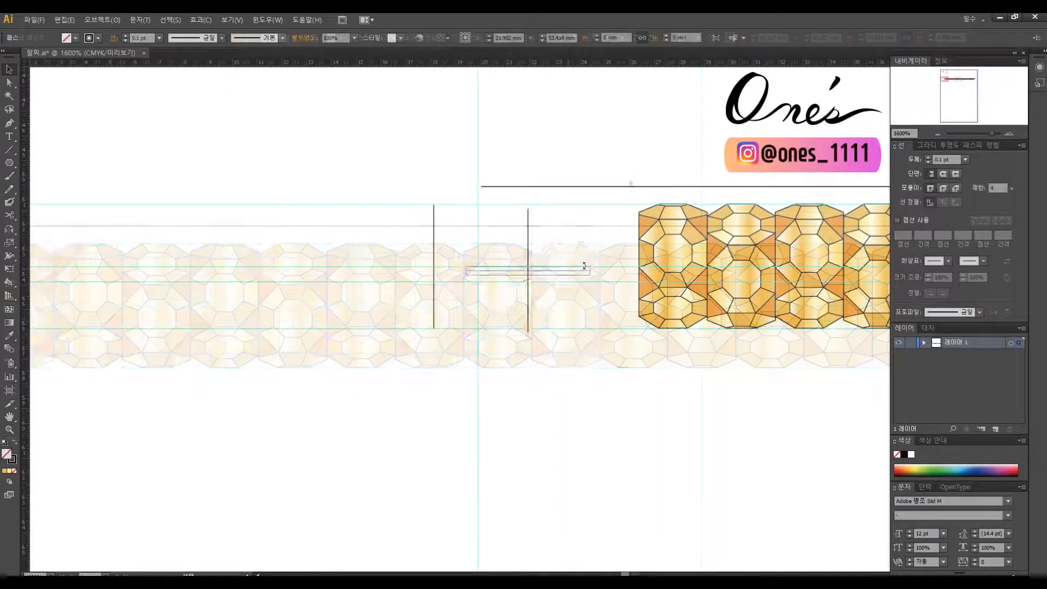
# Move the horizontal copy of the short line near the upper guide and set its length to 12 mm
pyautogui.moveTo(570, 272); pyautogui.dragTo(548, 226)
pyautogui.click(585, 38)
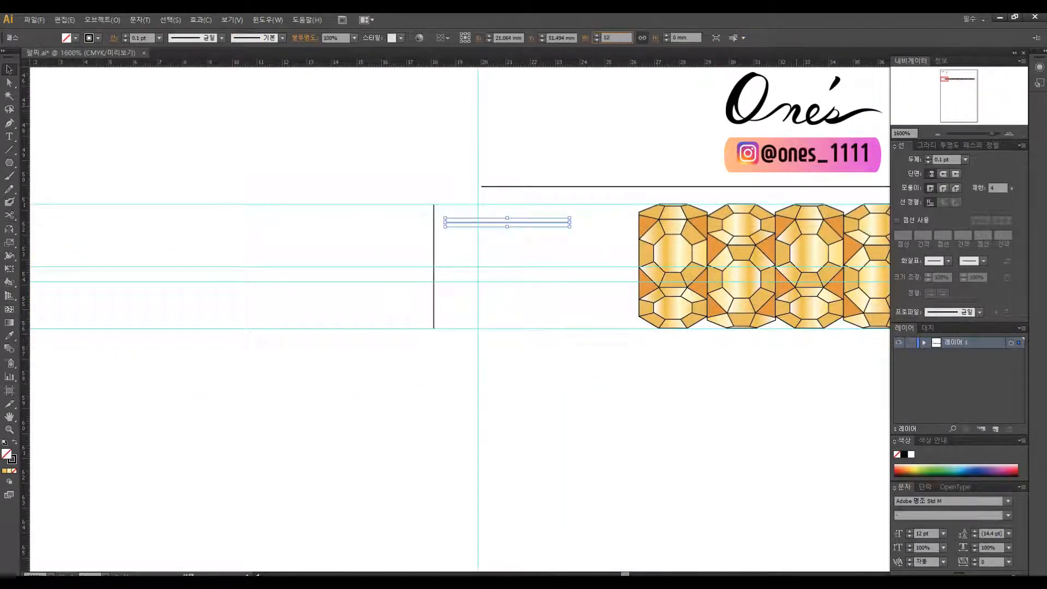
pyautogui.press('Return')
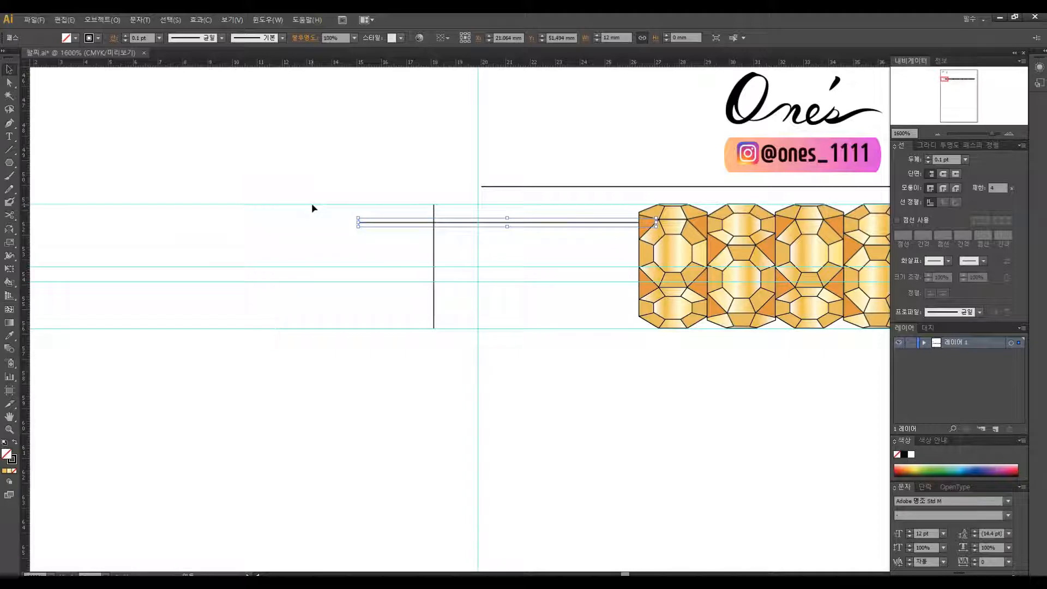
# Join the 12 mm line to the vertical line's upper end, align both with the vertical guide, and add a guide at the band's start
pyautogui.moveTo(611, 205); pyautogui.dragTo(611, 205)
pyautogui.moveTo(416, 183); pyautogui.dragTo(449, 234)
pyautogui.moveTo(451, 204); pyautogui.dragTo(495, 200)
pyautogui.hscroll(3, 495, 202)
pyautogui.moveTo(26, 278); pyautogui.dragTo(658, 256)
pyautogui.press('Delete')
# Draw an unfilled circle inside the line corner and surround it with an enlarged concentric copy about 4.4 mm in diameter
pyautogui.scroll(1, 512, 289)
pyautogui.moveTo(9, 163); pyautogui.dragTo(57, 187)
pyautogui.moveTo(474, 353); pyautogui.dragTo(437, 345)
pyautogui.press('v')
pyautogui.moveTo(378, 316); pyautogui.dragTo(351, 292)
pyautogui.hotkey('alt', 'Up')
pyautogui.moveTo(409, 217); pyautogui.dragTo(433, 193)
pyautogui.press('Down')
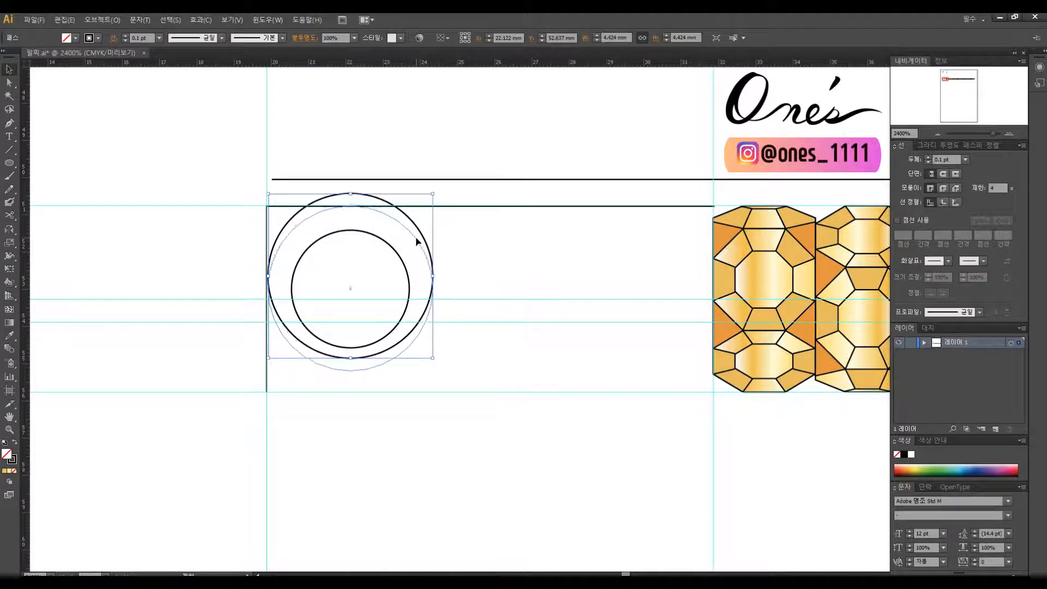
pyautogui.click(442, 300)
# Select the right anchor points of both circles and pull them outward to stretch the circles toward the band
pyautogui.moveTo(441, 300); pyautogui.dragTo(521, 317)
pyautogui.click(488, 314)
pyautogui.click(577, 288)
pyautogui.press('z')
pyautogui.click(491, 317)
pyautogui.press('a')
pyautogui.moveTo(434, 283); pyautogui.dragTo(492, 284)
pyautogui.hotkey('ctrl', 'z')
pyautogui.keyDown('shift'); pyautogui.click(464, 283); pyautogui.keyUp('shift')
pyautogui.click(504, 281)
pyautogui.moveTo(459, 267); pyautogui.dragTo(553, 269)
# Adjust the direction handles of the right, top and bottom anchors to shape both outlines into tapered ovals
pyautogui.click(552, 295)
pyautogui.moveTo(552, 339); pyautogui.dragTo(552, 323)
pyautogui.moveTo(490, 374); pyautogui.dragTo(513, 375)
pyautogui.moveTo(491, 217); pyautogui.dragTo(513, 221)
pyautogui.click(589, 377)
pyautogui.moveTo(589, 381)
pyautogui.mouseDown()
pyautogui.moveTo(680, 381)
pyautogui.moveTo(581, 380)
pyautogui.mouseUp()
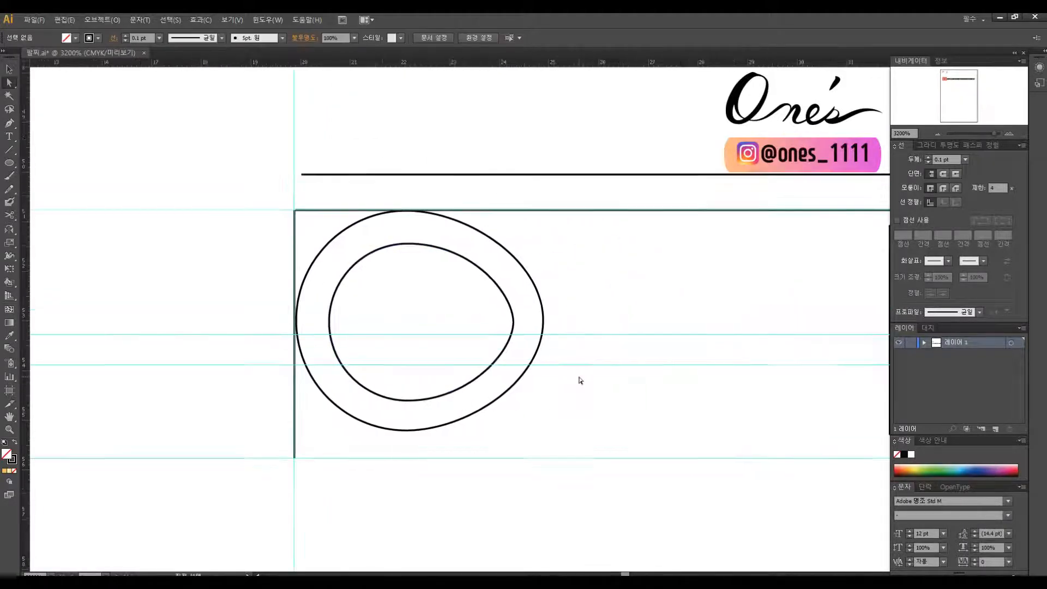
# Cut the inner outline at its right tip and slightly above it with Scissors, and delete the segment between the cuts
pyautogui.click(514, 320)
pyautogui.click(511, 287)
pyautogui.click(514, 322)
pyautogui.press('c')
pyautogui.click(513, 316)
pyautogui.press('Delete')
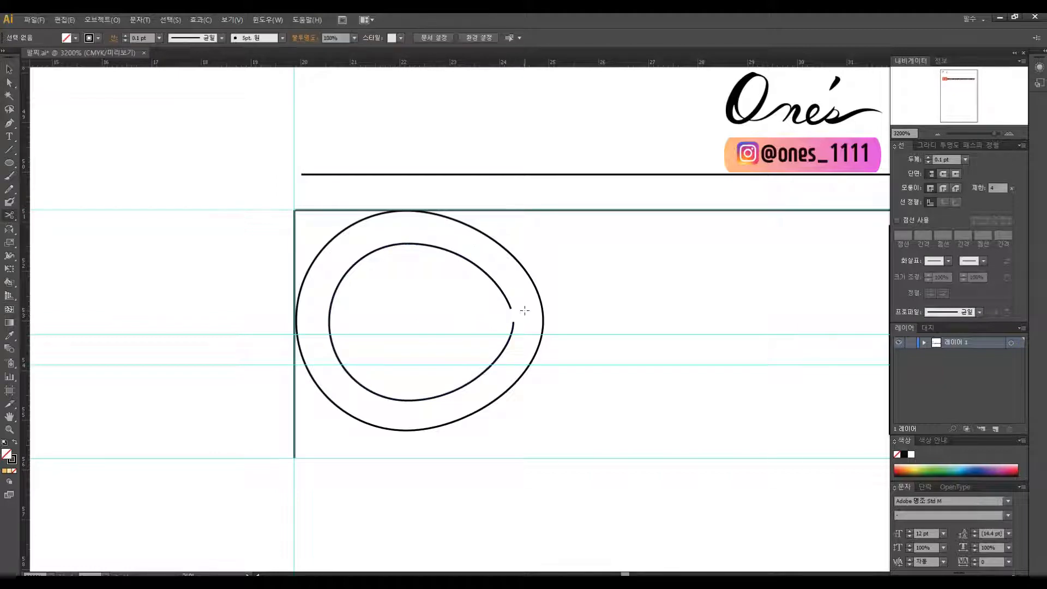
# Add an anchor point on the inner outline's upper right curve and extend the cut end with a straight segment toward the outer outline
pyautogui.press('+')
pyautogui.click(496, 283)
pyautogui.press('a')
pyautogui.click(511, 309)
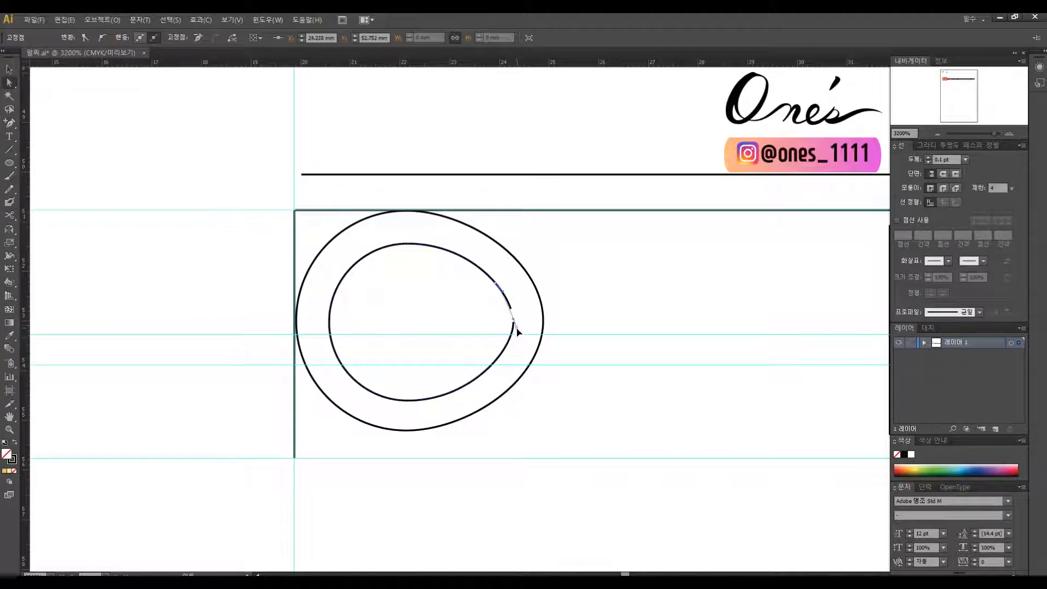
pyautogui.click(536, 354)
pyautogui.click(525, 351)
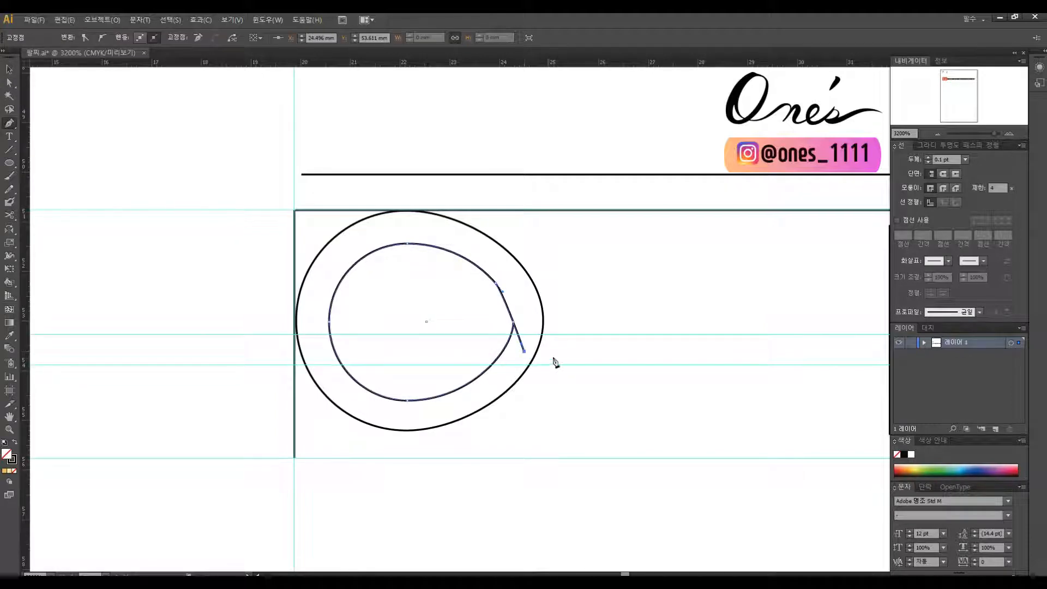
# Cut the outer outline at its right tip, pull the lower cut end toward the band, and shift the bottom anchor outward
pyautogui.click(544, 323)
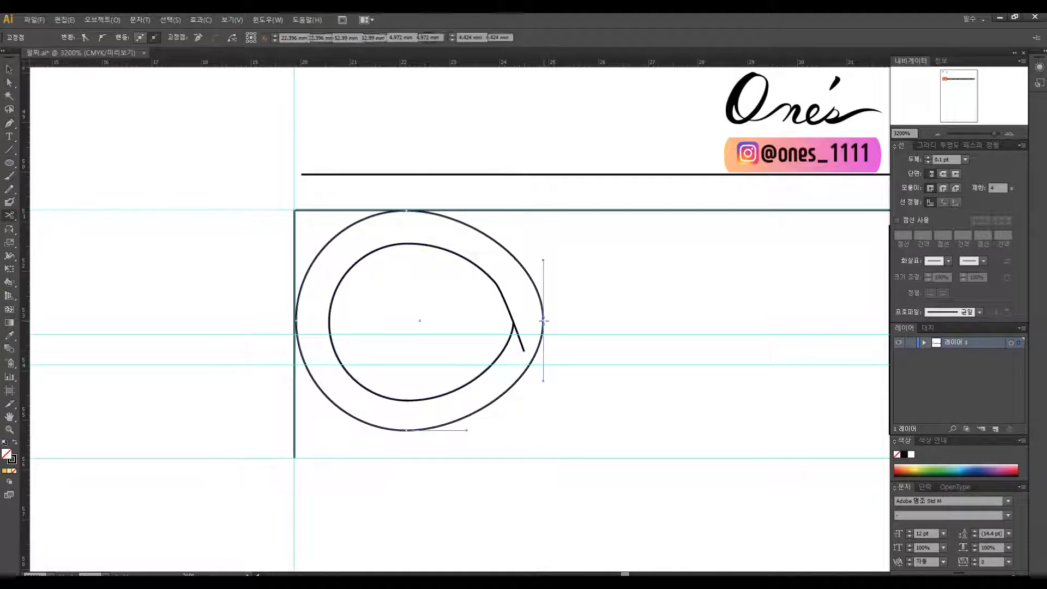
pyautogui.moveTo(544, 322); pyautogui.dragTo(693, 335)
pyautogui.moveTo(693, 395); pyautogui.dragTo(579, 419)
pyautogui.click(495, 465)
pyautogui.moveTo(491, 467); pyautogui.dragTo(571, 441)
pyautogui.click(485, 404)
pyautogui.moveTo(485, 405); pyautogui.dragTo(399, 433)
pyautogui.moveTo(545, 432); pyautogui.dragTo(608, 432)
pyautogui.moveTo(486, 432); pyautogui.dragTo(518, 431)
# Adjust the direction handles of the outer outline's lower half so it sweeps in a long curve toward the band
pyautogui.moveTo(658, 393); pyautogui.dragTo(713, 376)
pyautogui.click(621, 401)
pyautogui.moveTo(621, 401); pyautogui.dragTo(719, 432)
pyautogui.click(701, 412)
pyautogui.click(556, 390)
pyautogui.moveTo(556, 391); pyautogui.dragTo(621, 417)
pyautogui.click(732, 449)
pyautogui.click(787, 337)
# Bend the inner outline's straight extension into a smooth curve and continue it with a curved segment to the outer outline's lower edge
pyautogui.moveTo(786, 338); pyautogui.dragTo(480, 324)
pyautogui.moveTo(628, 336); pyautogui.dragTo(645, 345)
pyautogui.moveTo(596, 409); pyautogui.dragTo(576, 422)
pyautogui.click(490, 386)
pyautogui.moveTo(474, 381); pyautogui.dragTo(674, 407)
pyautogui.click(604, 377)
pyautogui.press('a')
pyautogui.moveTo(581, 317)
pyautogui.mouseDown()
pyautogui.moveTo(597, 329)
pyautogui.moveTo(579, 308)
pyautogui.mouseUp()
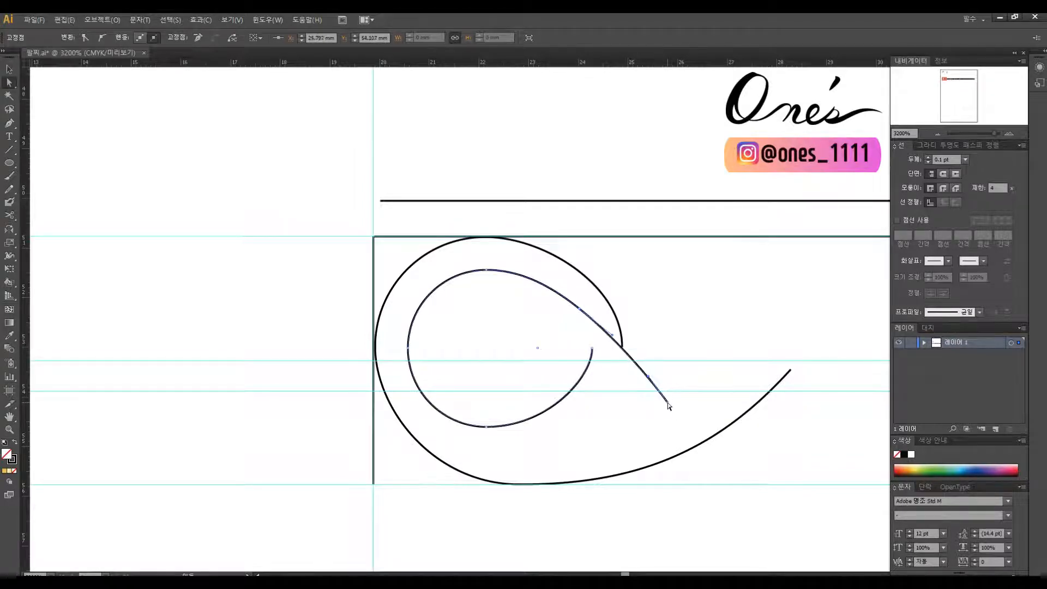
pyautogui.moveTo(738, 418); pyautogui.dragTo(777, 398)
pyautogui.press('a')
# Move the inner outline's lower cut end onto the crossing curve, lower its bottom anchor, and adjust the handles
pyautogui.click(688, 362)
pyautogui.moveTo(685, 362); pyautogui.dragTo(764, 388)
pyautogui.moveTo(746, 428); pyautogui.dragTo(734, 418)
pyautogui.click(685, 386)
pyautogui.hscroll(-1, 709, 379)
pyautogui.moveTo(697, 375); pyautogui.dragTo(668, 459)
pyautogui.moveTo(591, 452); pyautogui.dragTo(593, 475)
pyautogui.moveTo(685, 488); pyautogui.dragTo(678, 483)
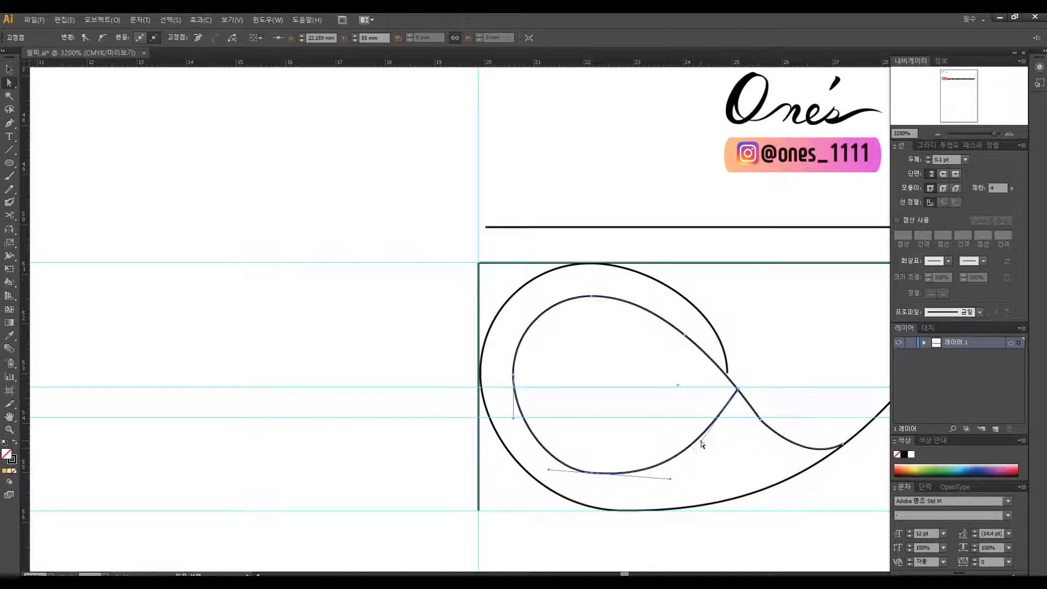
pyautogui.click(626, 352)
pyautogui.scroll(2, 626, 352)
pyautogui.hscroll(-4, 626, 351)
pyautogui.click(586, 460)
pyautogui.click(805, 336)
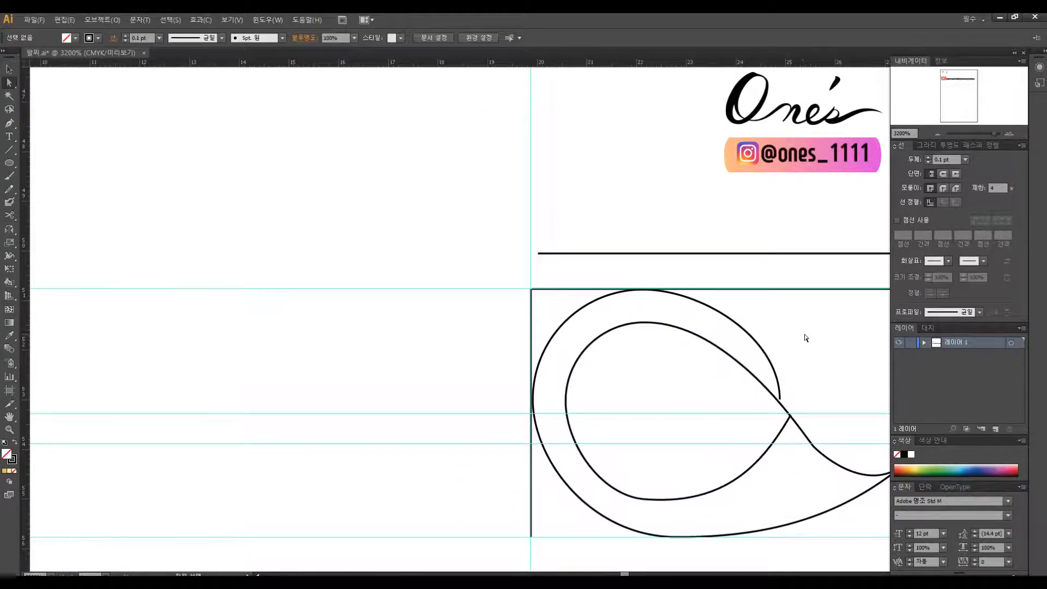
# Pull the outer outline's upper cut end toward the band and adjust its handles into a long taper ending above the lower end
pyautogui.scroll(-2, 805, 335)
pyautogui.hscroll(11, 804, 335)
pyautogui.moveTo(637, 375); pyautogui.dragTo(811, 352)
pyautogui.moveTo(810, 290); pyautogui.dragTo(657, 256)
pyautogui.moveTo(811, 352); pyautogui.dragTo(806, 368)
pyautogui.moveTo(652, 274); pyautogui.dragTo(639, 264)
pyautogui.moveTo(805, 368); pyautogui.dragTo(806, 370)
pyautogui.moveTo(642, 266); pyautogui.dragTo(644, 265)
pyautogui.click(706, 413)
pyautogui.moveTo(853, 381); pyautogui.dragTo(682, 342)
pyautogui.press('v')
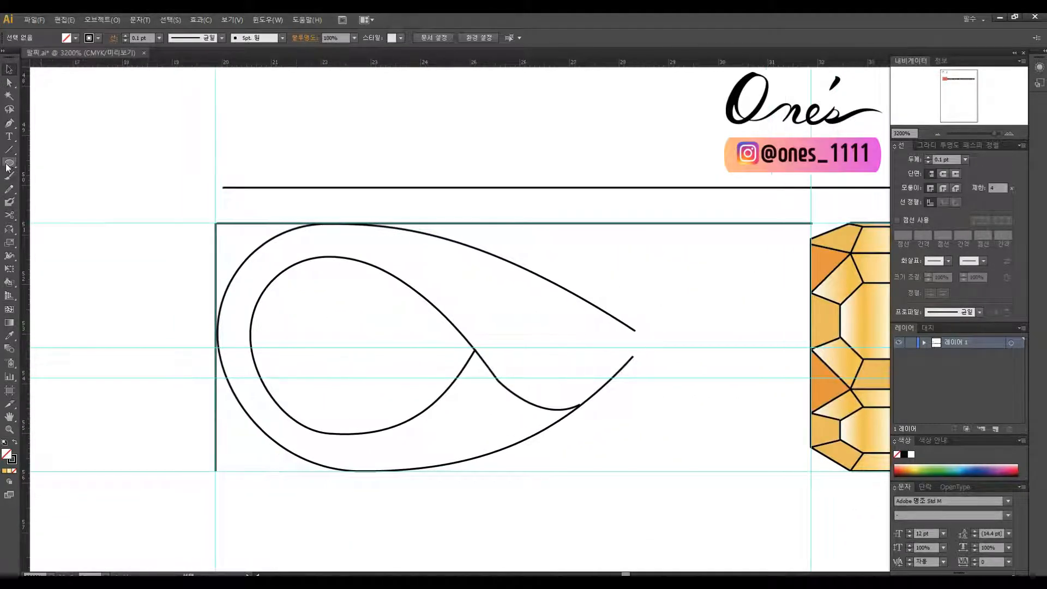
# Place two concentric circles at the clasp's tapered tip, the outer one about 2 mm in diameter and touching both outline ends
pyautogui.moveTo(756, 373); pyautogui.dragTo(750, 366)
pyautogui.press('v')
pyautogui.moveTo(691, 312); pyautogui.dragTo(687, 347)
pyautogui.moveTo(730, 313); pyautogui.dragTo(730, 335)
pyautogui.moveTo(745, 313); pyautogui.dragTo(731, 335)
pyautogui.moveTo(717, 355); pyautogui.dragTo(702, 327)
pyautogui.click(751, 302)
pyautogui.moveTo(746, 290); pyautogui.dragTo(724, 319)
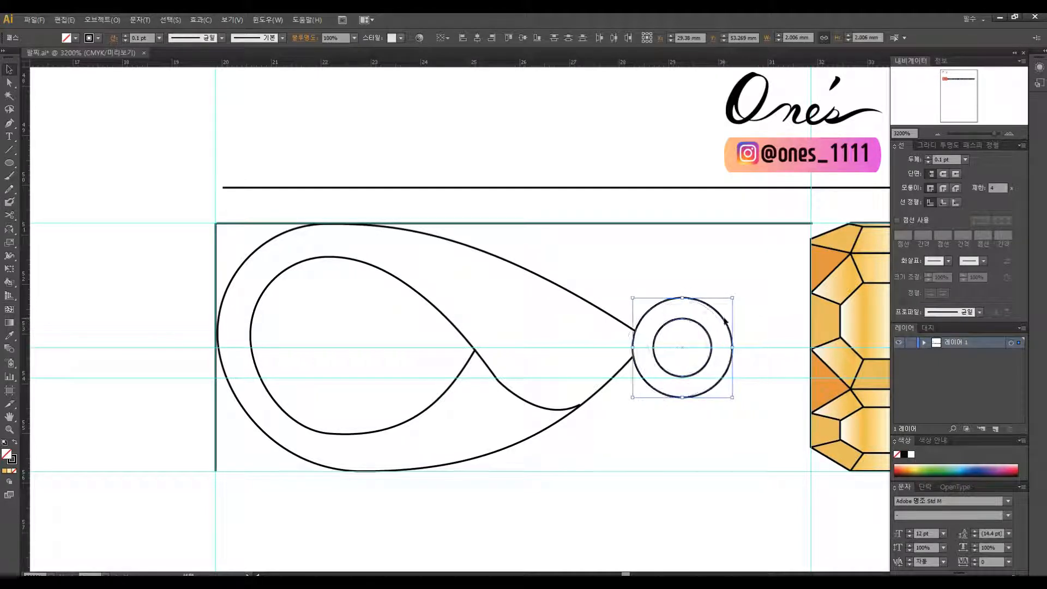
# Cut the inner outline at its bottom anchor and shift the left piece's end slightly down, adjusting its handle
pyautogui.scroll(1, 374, 400)
pyautogui.press('a')
pyautogui.click(535, 383)
pyautogui.click(518, 381)
pyautogui.hscroll(-1, 571, 342)
pyautogui.hscroll(-2, 570, 342)
pyautogui.click(623, 381)
pyautogui.moveTo(621, 381); pyautogui.dragTo(620, 386)
pyautogui.moveTo(556, 381); pyautogui.dragTo(537, 363)
# Add an anchor point on the outer outline's lower left curve and adjust its handle and the bottom anchor to round the curve
pyautogui.click(527, 360)
pyautogui.hscroll(-3, 520, 353)
pyautogui.scroll(1, 520, 353)
pyautogui.click(537, 348)
pyautogui.press('+')
pyautogui.click(543, 359)
pyautogui.press('a')
pyautogui.moveTo(577, 416); pyautogui.dragTo(573, 419)
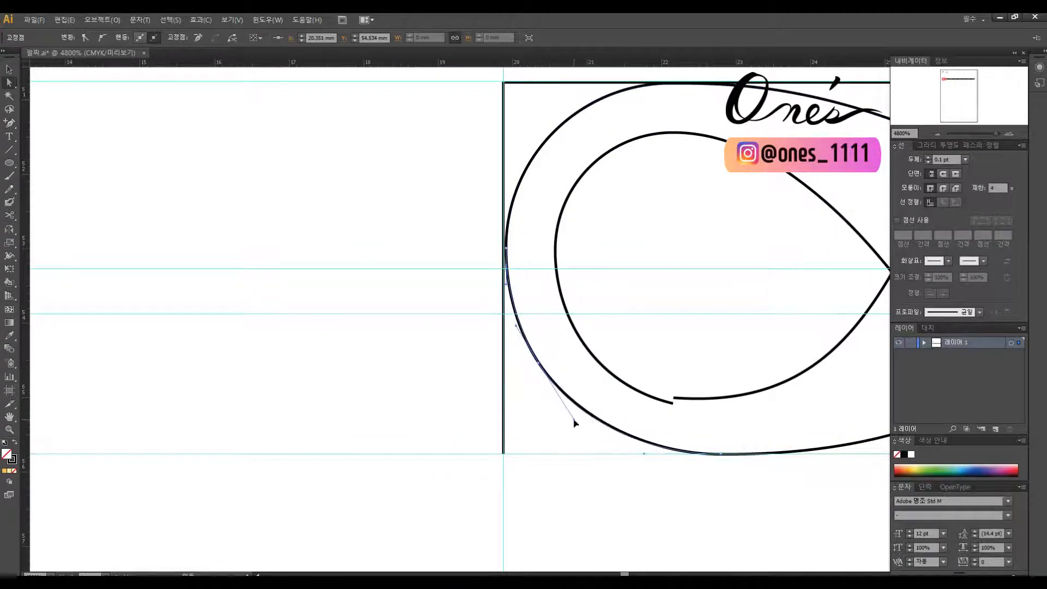
pyautogui.moveTo(721, 454); pyautogui.dragTo(727, 455)
# Delete the vertical construction line along the guide beside the clasp's left edge
pyautogui.click(548, 355)
pyautogui.moveTo(546, 350); pyautogui.dragTo(598, 386)
pyautogui.click(571, 352)
pyautogui.moveTo(559, 320); pyautogui.dragTo(607, 311)
pyautogui.click(571, 311)
pyautogui.press('v')
pyautogui.click(593, 176)
pyautogui.press('Delete')
# Adjust the upper direction handle of the outer outline's leftmost anchor to smooth the left curve
pyautogui.press('a')
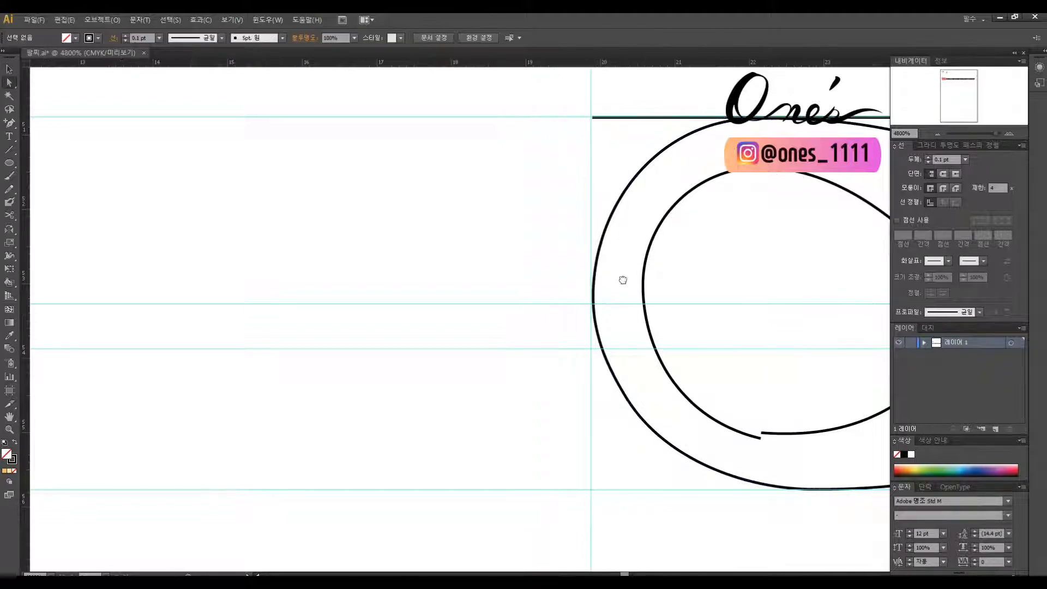
pyautogui.click(594, 283)
pyautogui.moveTo(600, 188); pyautogui.dragTo(596, 185)
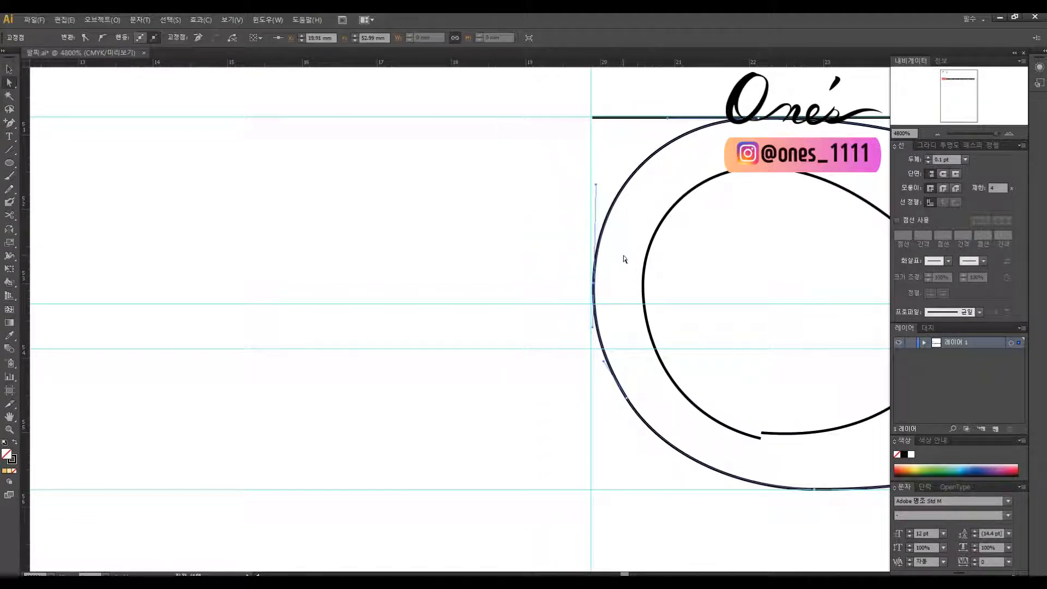
pyautogui.click(659, 289)
# Move the inner outline's left cut end slightly further down and adjust its handle to keep the wall of the ring even
pyautogui.moveTo(811, 357); pyautogui.dragTo(618, 304)
pyautogui.click(714, 431)
pyautogui.moveTo(812, 437); pyautogui.dragTo(810, 437)
pyautogui.click(786, 376)
pyautogui.moveTo(627, 345); pyautogui.dragTo(716, 398)
pyautogui.click(654, 437)
pyautogui.moveTo(656, 439); pyautogui.dragTo(658, 444)
pyautogui.moveTo(576, 424); pyautogui.dragTo(569, 421)
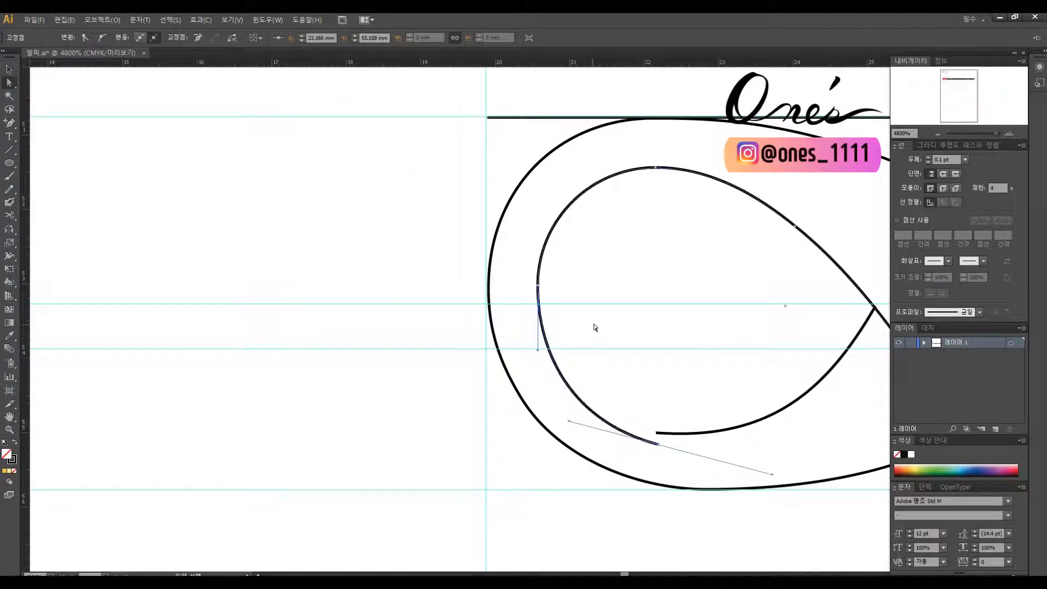
# Refine the inner outline's lower left curve by adjusting its anchor points
pyautogui.click(593, 326)
pyautogui.moveTo(593, 326); pyautogui.dragTo(610, 379)
pyautogui.click(560, 383)
pyautogui.click(569, 408)
pyautogui.click(594, 325)
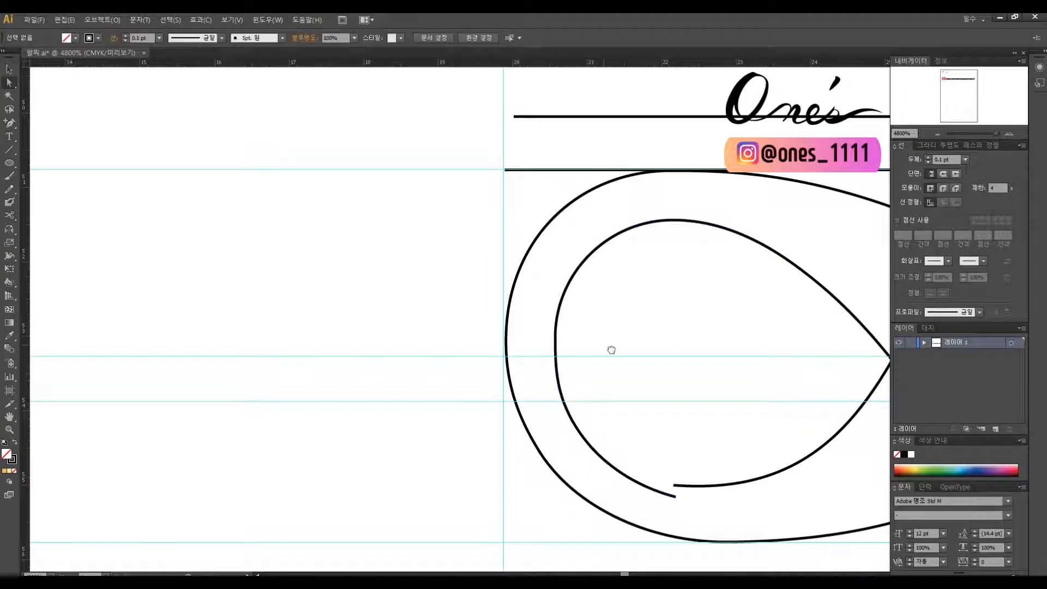
pyautogui.moveTo(593, 326); pyautogui.dragTo(593, 343)
pyautogui.click(557, 331)
# Detach the pencil tool group and smooth the inner outline's left and upper curve with the Smooth tool, adjusting the top handle
pyautogui.moveTo(9, 191); pyautogui.dragTo(107, 202)
pyautogui.moveTo(34, 201); pyautogui.dragTo(356, 322)
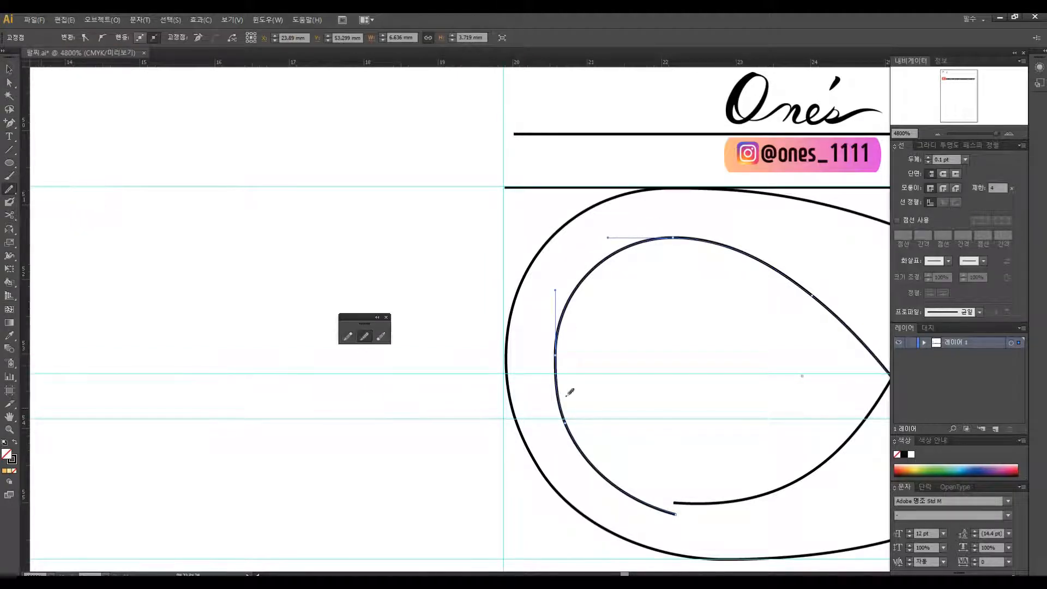
pyautogui.click(364, 336)
pyautogui.press('a')
pyautogui.hscroll(6, 686, 283)
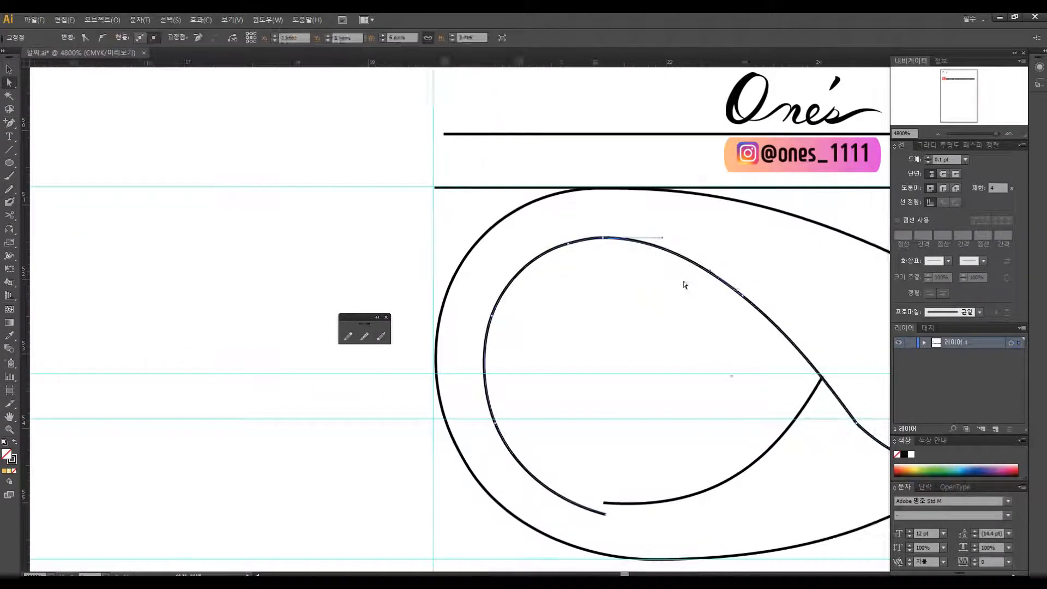
pyautogui.moveTo(628, 237); pyautogui.dragTo(632, 234)
# Select the inner outline's tail and smooth it where it runs into the outer outline's lower edge
pyautogui.hscroll(3, 687, 345)
pyautogui.scroll(-1, 687, 344)
pyautogui.hscroll(3, 689, 348)
pyautogui.scroll(-1, 688, 348)
pyautogui.press('p')
pyautogui.press('a')
pyautogui.click(787, 409)
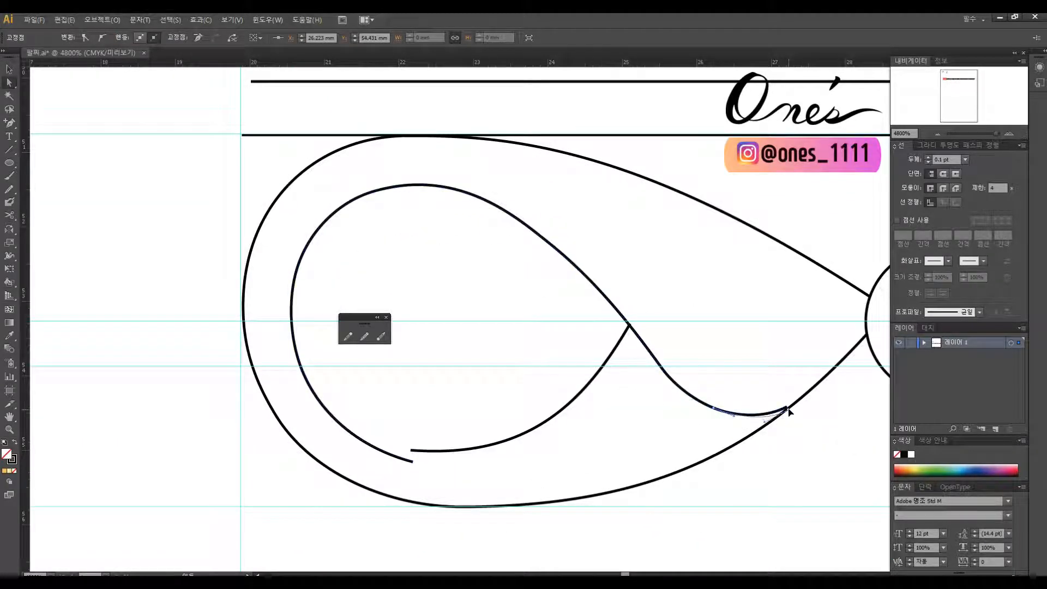
pyautogui.click(364, 335)
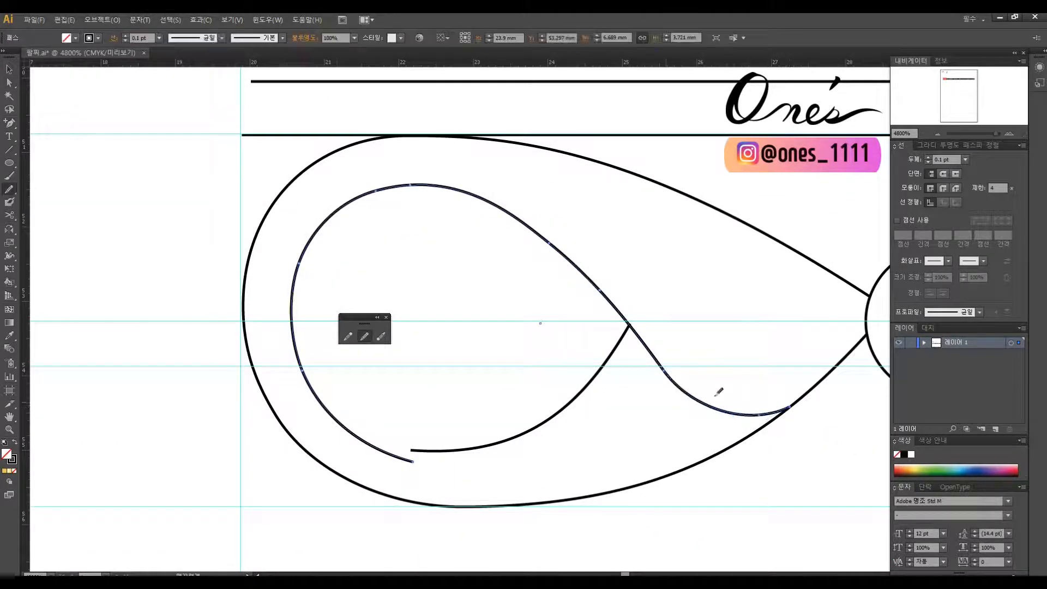
# Rework the anchors of the inner outline's bend just past the crossing and even it out with the Smooth tool
pyautogui.press('a')
pyautogui.moveTo(695, 359); pyautogui.dragTo(724, 405)
pyautogui.click(364, 336)
pyautogui.press('a')
pyautogui.click(721, 402)
pyautogui.click(698, 368)
pyautogui.click(716, 387)
pyautogui.click(364, 336)
pyautogui.press('a')
pyautogui.click(760, 363)
# Move the lower inner curve's right end further down along the crossing curve and adjust its direction handle
pyautogui.hscroll(-3, 762, 365)
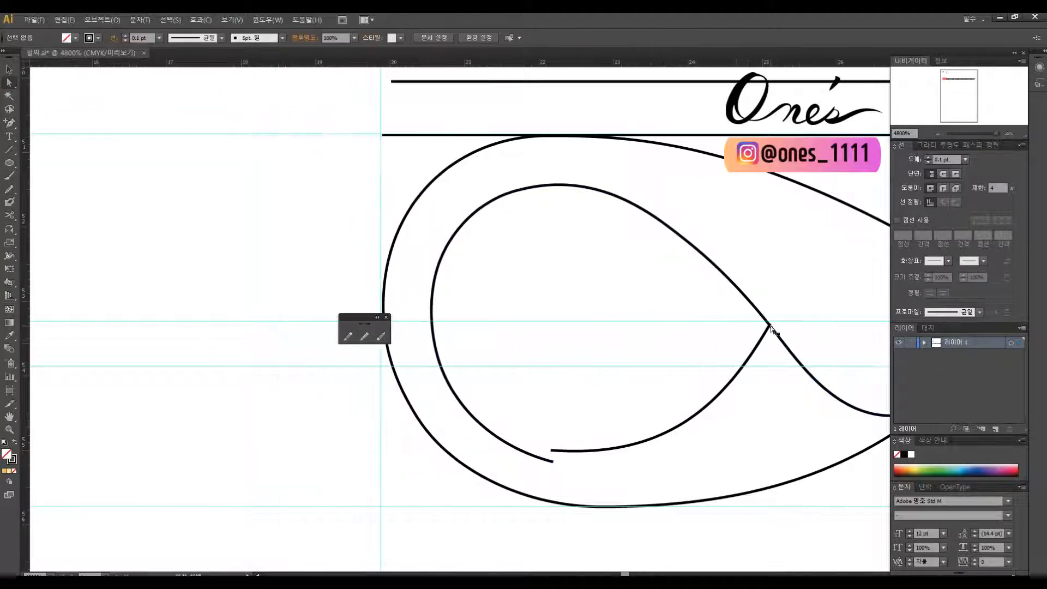
pyautogui.moveTo(770, 326); pyautogui.dragTo(789, 351)
pyautogui.moveTo(743, 430)
pyautogui.mouseDown()
pyautogui.moveTo(720, 425)
pyautogui.moveTo(734, 417)
pyautogui.mouseUp()
pyautogui.scroll(-1, 654, 385)
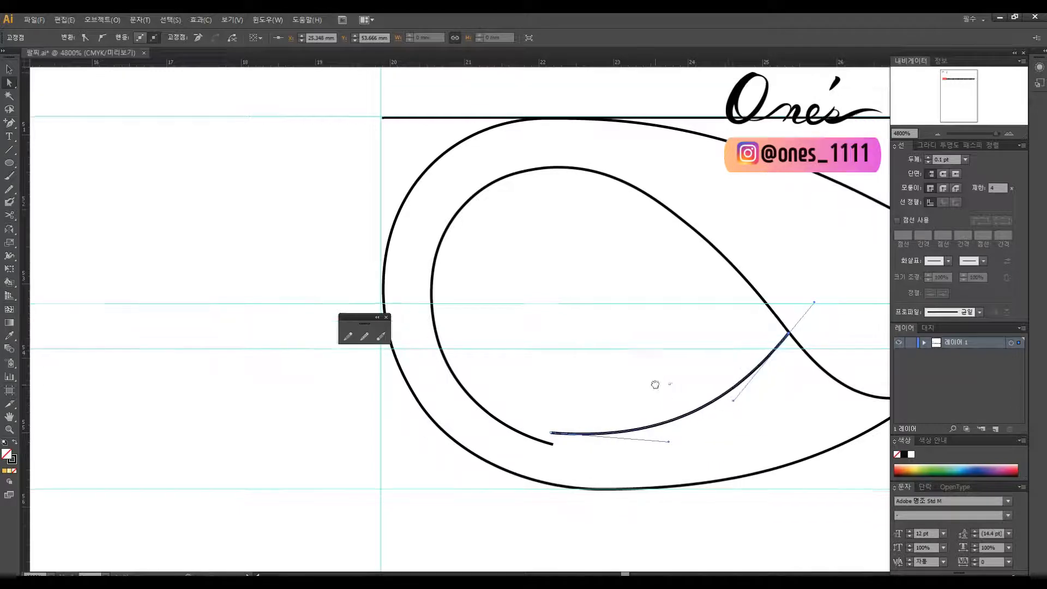
pyautogui.click(787, 406)
pyautogui.hscroll(3, 659, 366)
pyautogui.moveTo(658, 366); pyautogui.dragTo(677, 366)
pyautogui.moveTo(755, 333); pyautogui.dragTo(759, 340)
pyautogui.click(656, 366)
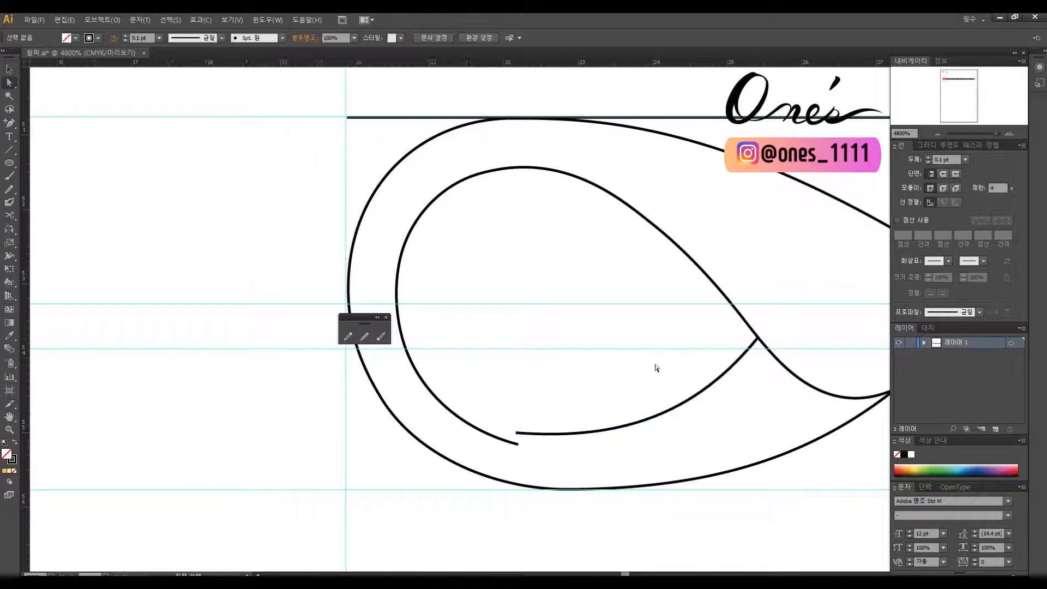
# Extend the lower inner curve's left end with a small rounded hook and a straight slanted line to the outer outline's bottom
pyautogui.moveTo(656, 366); pyautogui.dragTo(815, 330)
pyautogui.click(674, 399)
pyautogui.press('p')
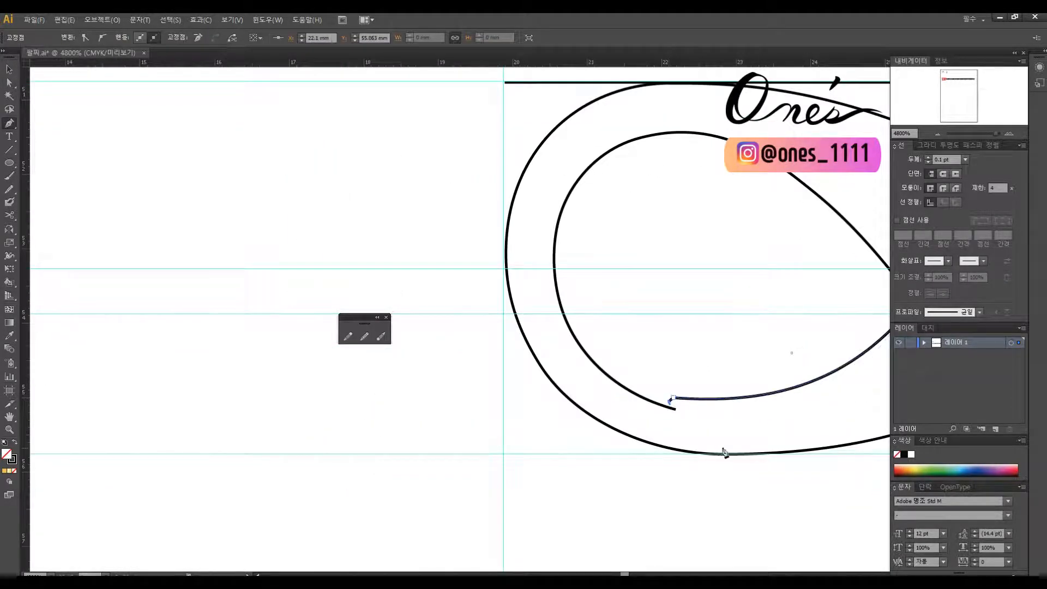
pyautogui.moveTo(723, 449); pyautogui.dragTo(671, 433)
pyautogui.click(662, 437)
pyautogui.press('a')
pyautogui.click(674, 452)
# Round the hook by adjusting its anchors and move the inner outline's left end onto the slanted line
pyautogui.click(620, 391)
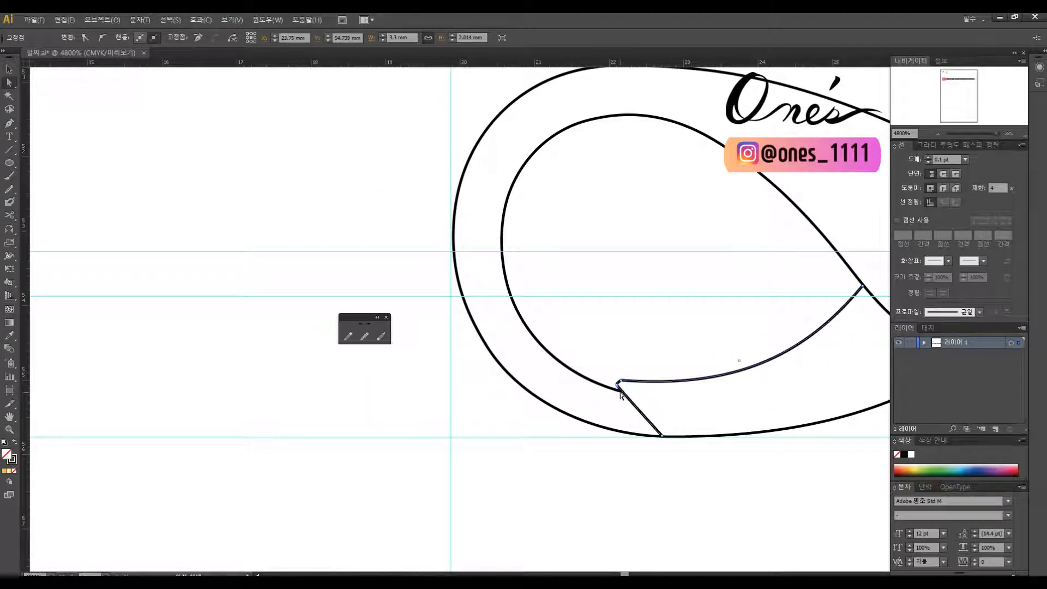
pyautogui.click(617, 382)
pyautogui.click(649, 358)
pyautogui.click(617, 383)
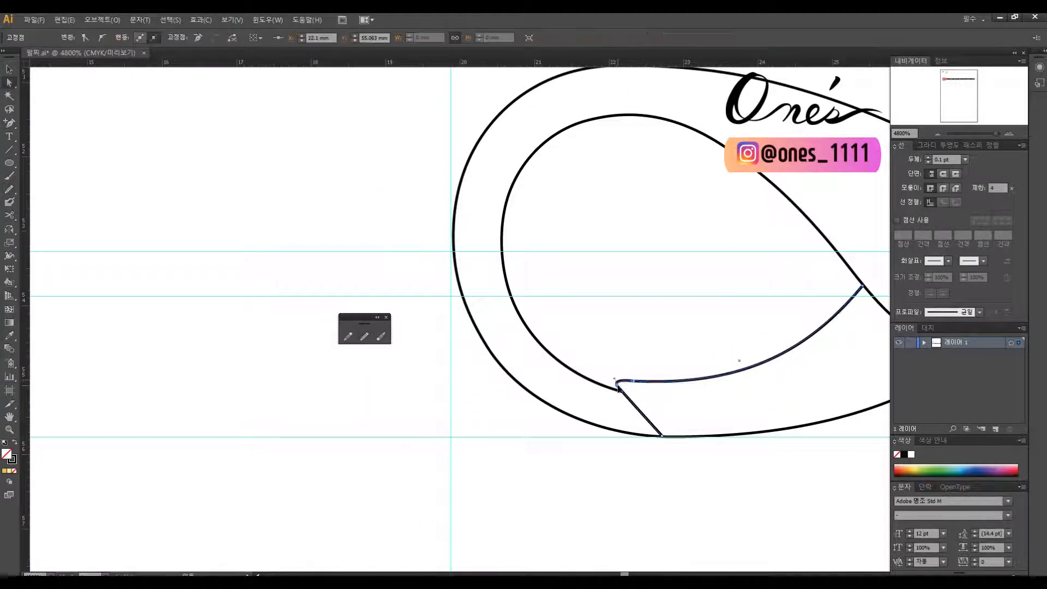
pyautogui.click(621, 382)
pyautogui.click(623, 396)
pyautogui.click(612, 396)
pyautogui.moveTo(623, 394); pyautogui.dragTo(361, 466)
pyautogui.click(620, 393)
pyautogui.click(622, 395)
pyautogui.click(734, 408)
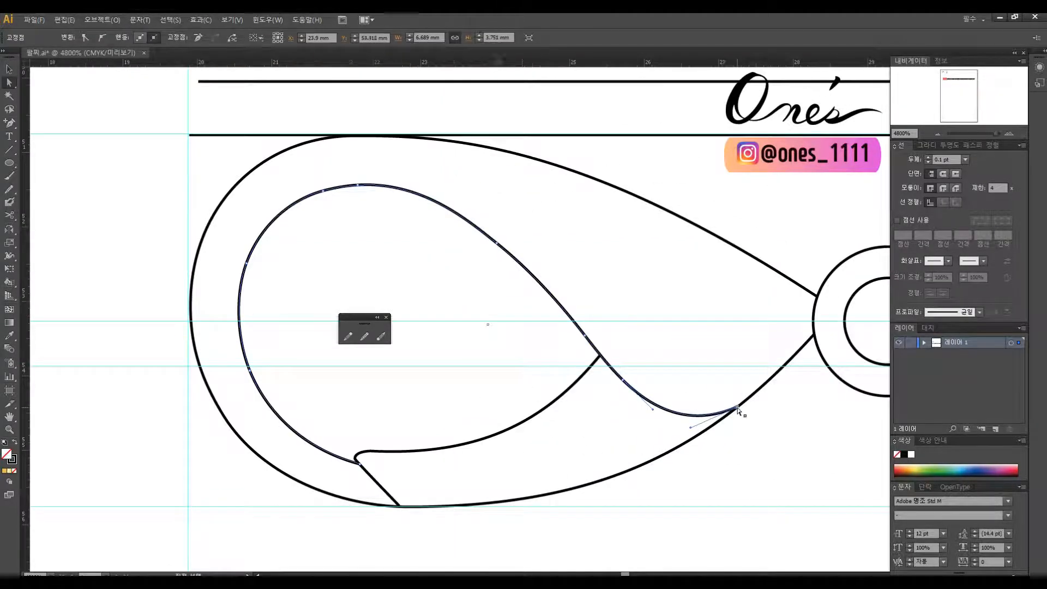
pyautogui.hscroll(-4, 750, 367)
pyautogui.scroll(1, 750, 367)
pyautogui.press('a')
pyautogui.click(615, 232)
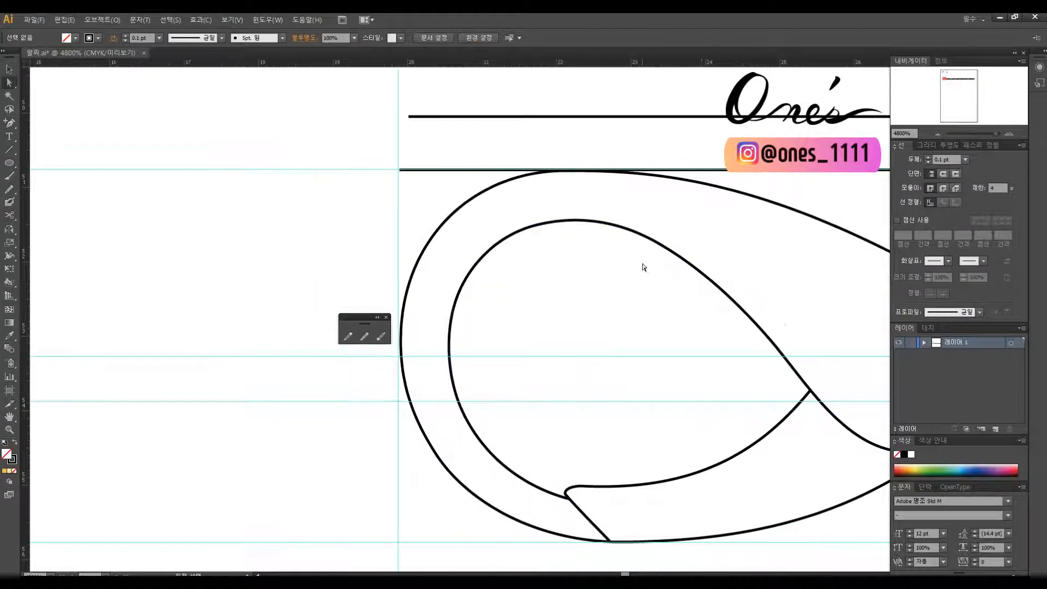
# Refine the anchors and direction handles of the clasp's inner outline and the outer outline's rounded left side
pyautogui.click(702, 264)
pyautogui.click(754, 273)
pyautogui.scroll(-1, 755, 273)
pyautogui.hscroll(2, 754, 273)
pyautogui.click(631, 251)
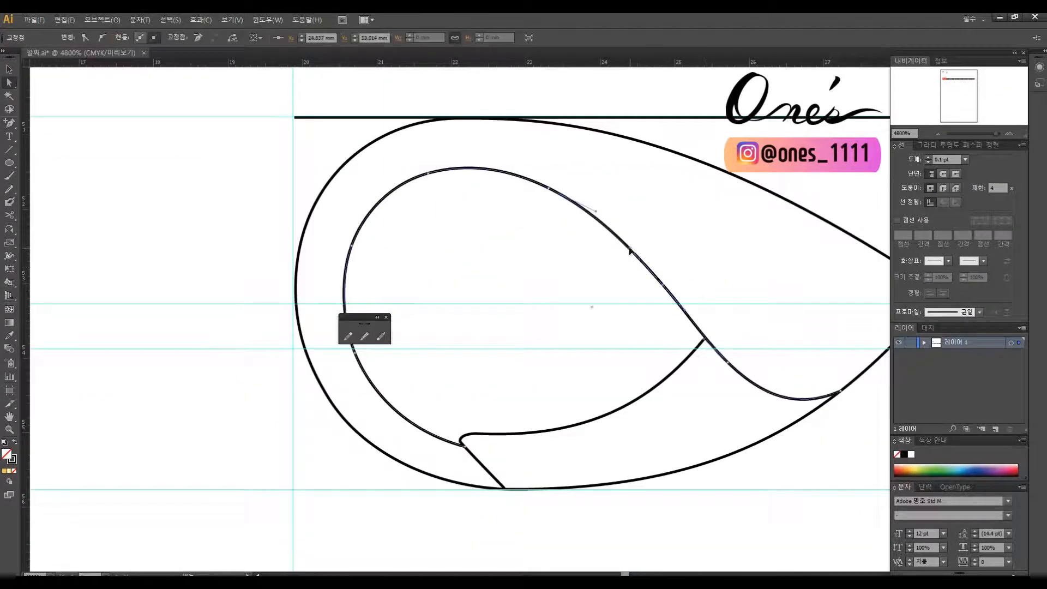
pyautogui.click(727, 367)
pyautogui.hscroll(-3, 713, 318)
pyautogui.scroll(-1, 713, 318)
pyautogui.hscroll(-2, 621, 328)
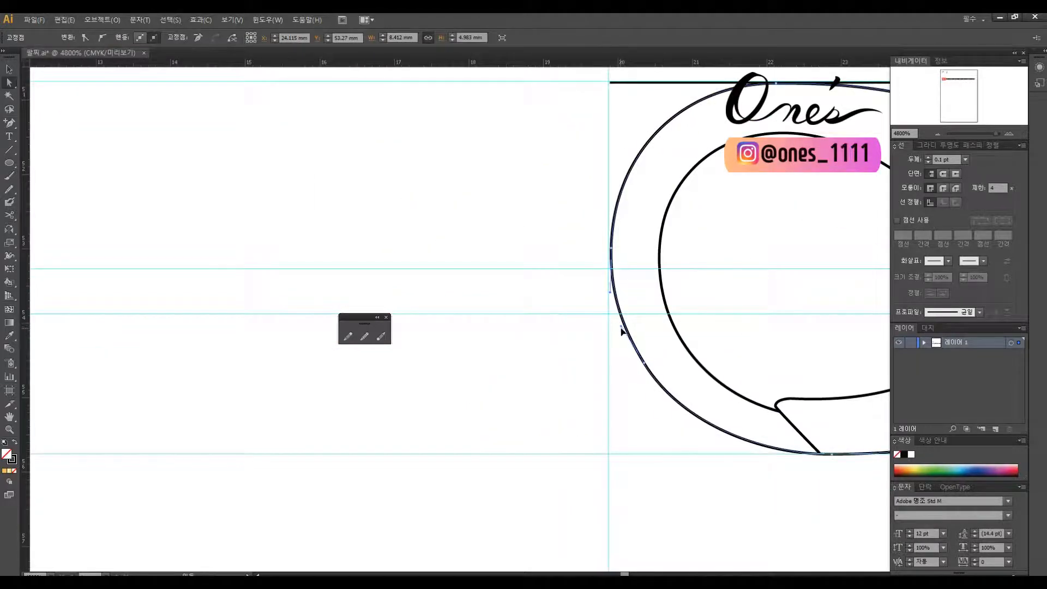
pyautogui.scroll(-2, 766, 452)
# Draw a small curved thumb lever rising from the clasp's upper edge and sloping toward the ring with the Pen tool
pyautogui.press('p')
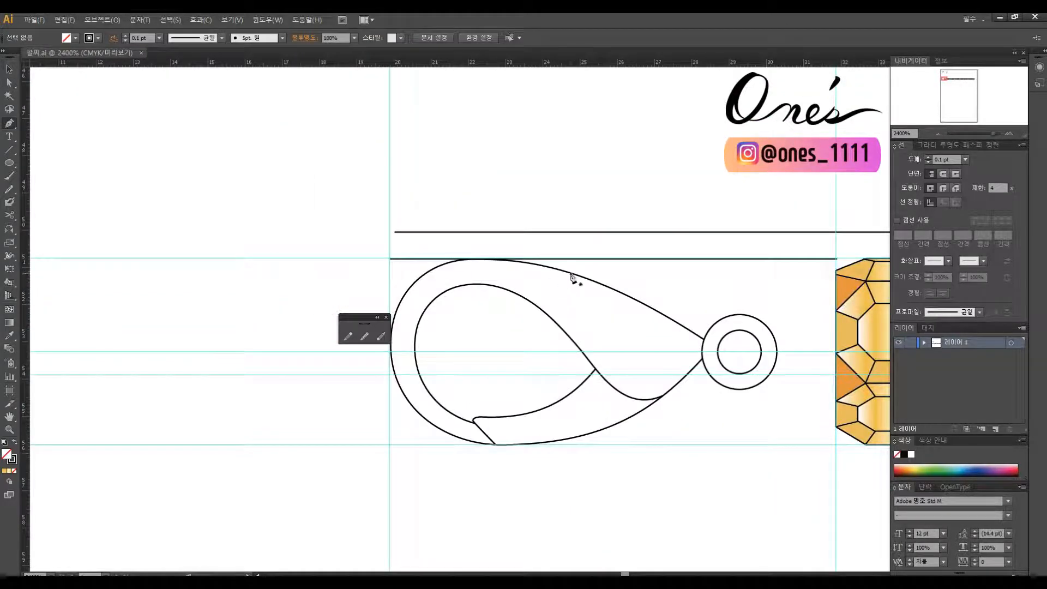
pyautogui.click(570, 272)
pyautogui.click(564, 238)
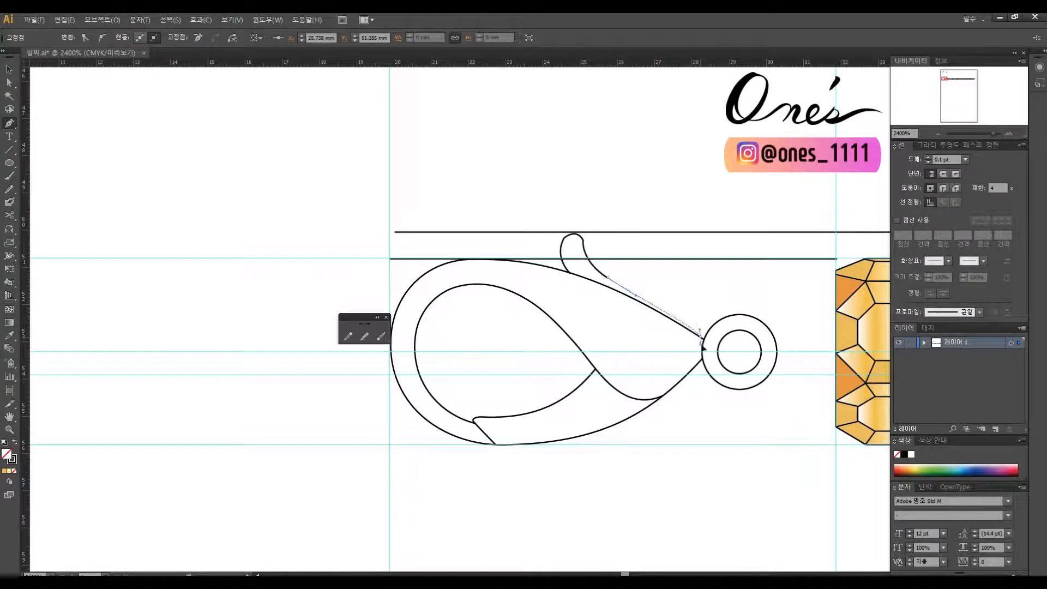
pyautogui.moveTo(709, 351); pyautogui.dragTo(761, 319)
# Move the lever's right end onto the clasp's upper outline and straighten the slope leading to it
pyautogui.click(712, 311)
pyautogui.keyDown('ctrl'); pyautogui.click(719, 328); pyautogui.keyUp('ctrl')
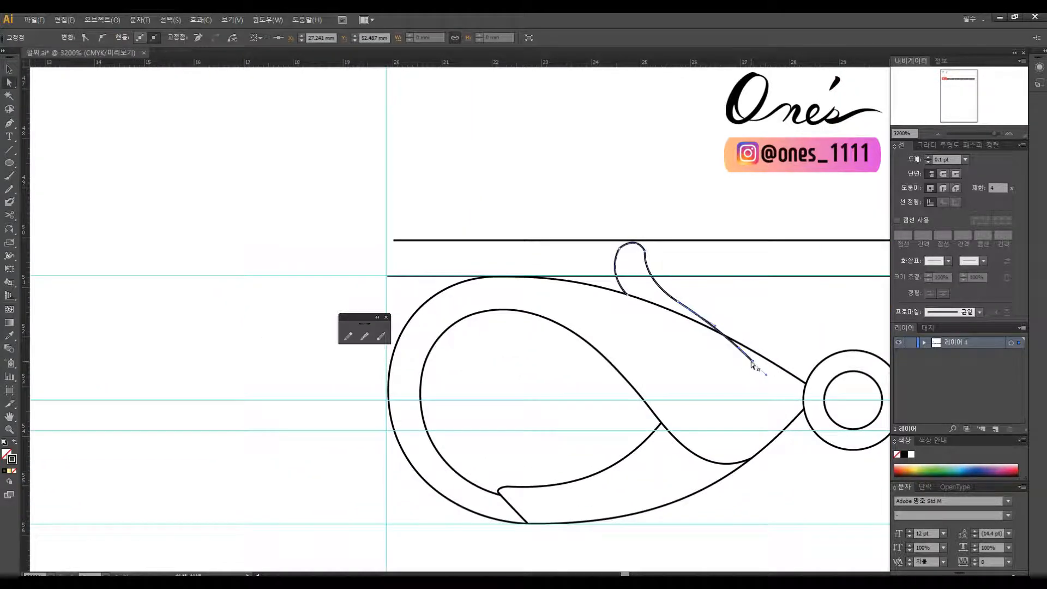
pyautogui.moveTo(743, 352); pyautogui.dragTo(796, 391)
pyautogui.keyDown('ctrl'); pyautogui.click(730, 347); pyautogui.keyUp('ctrl')
pyautogui.click(764, 368)
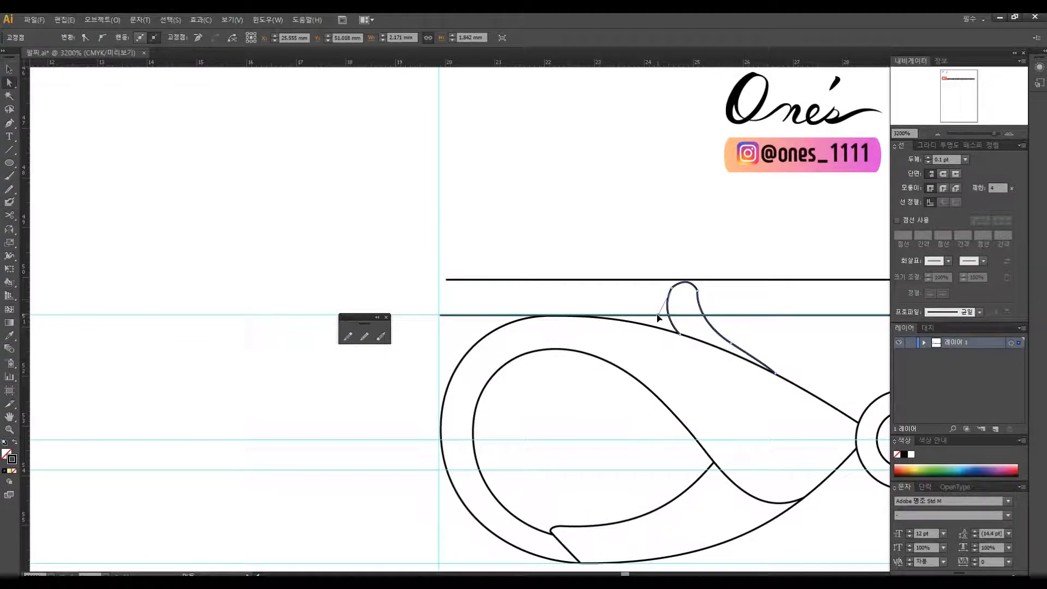
# Adjust the anchors and handles around the lever's tip to make it narrower and evenly rounded
pyautogui.click(676, 293)
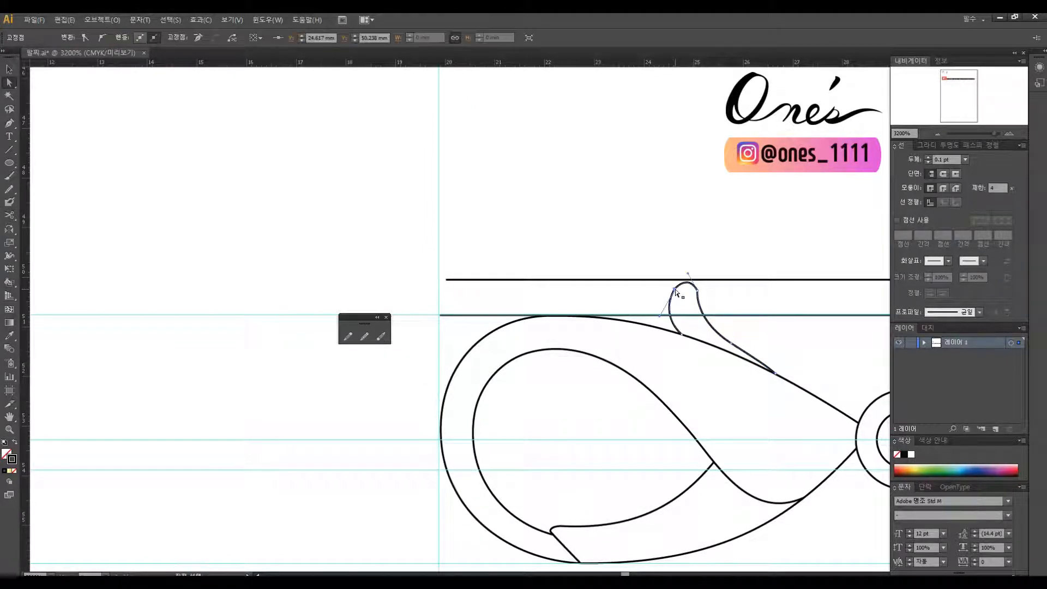
pyautogui.click(718, 297)
pyautogui.click(700, 306)
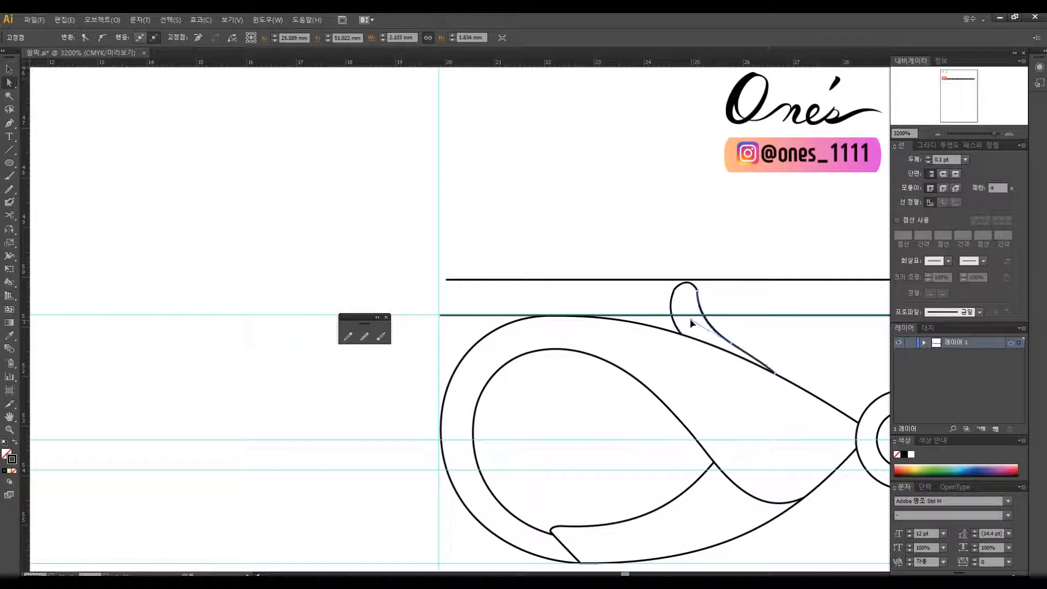
pyautogui.press('p')
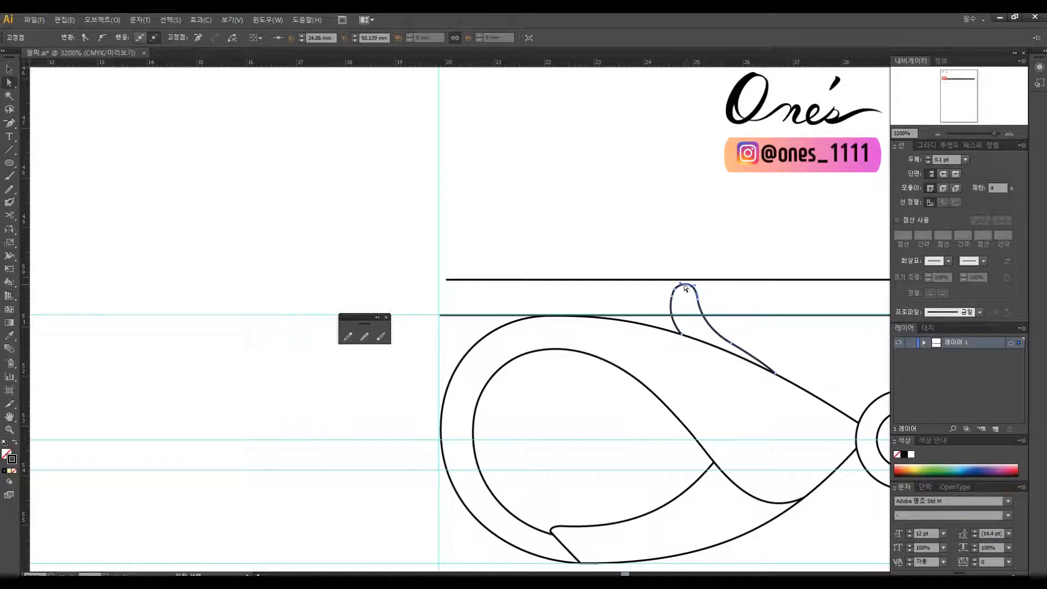
# Even out the lever's sides with the Smooth tool and anchor edits, and delete the helper line along the clasp's top
pyautogui.click(364, 336)
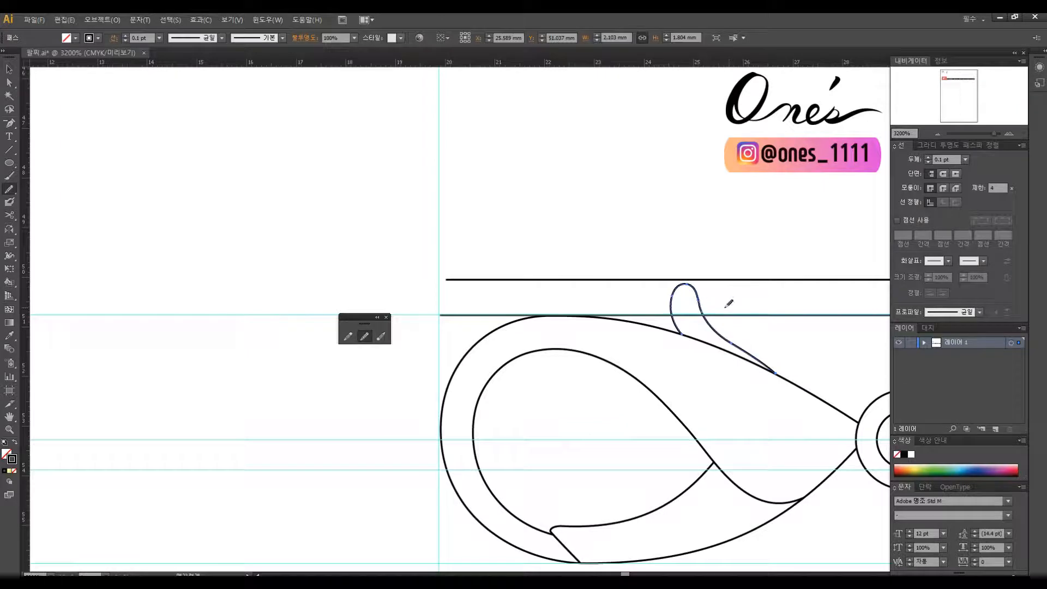
pyautogui.press('a')
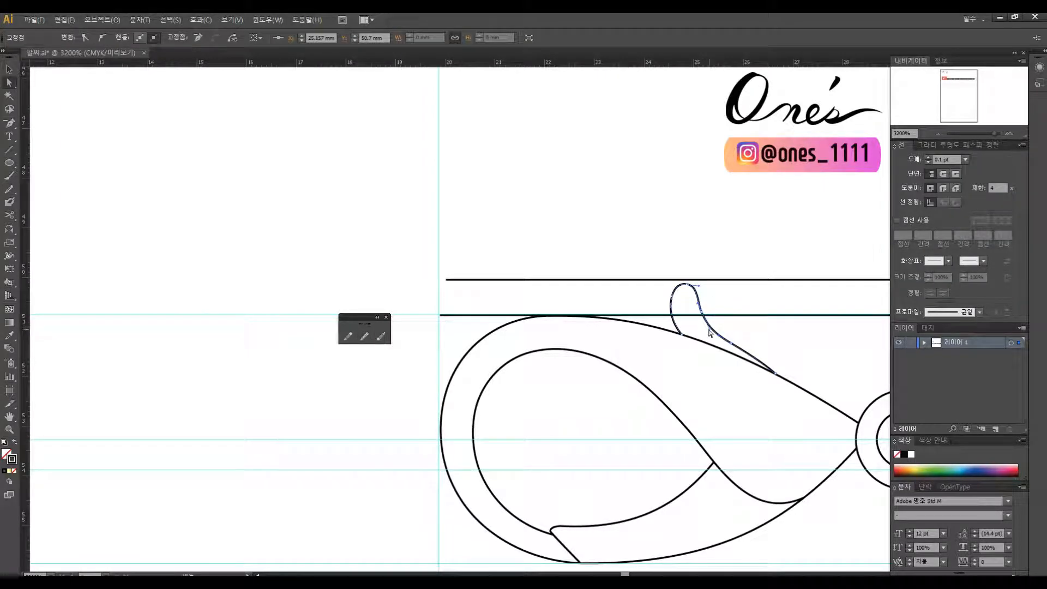
pyautogui.scroll(1, 703, 292)
pyautogui.click(673, 301)
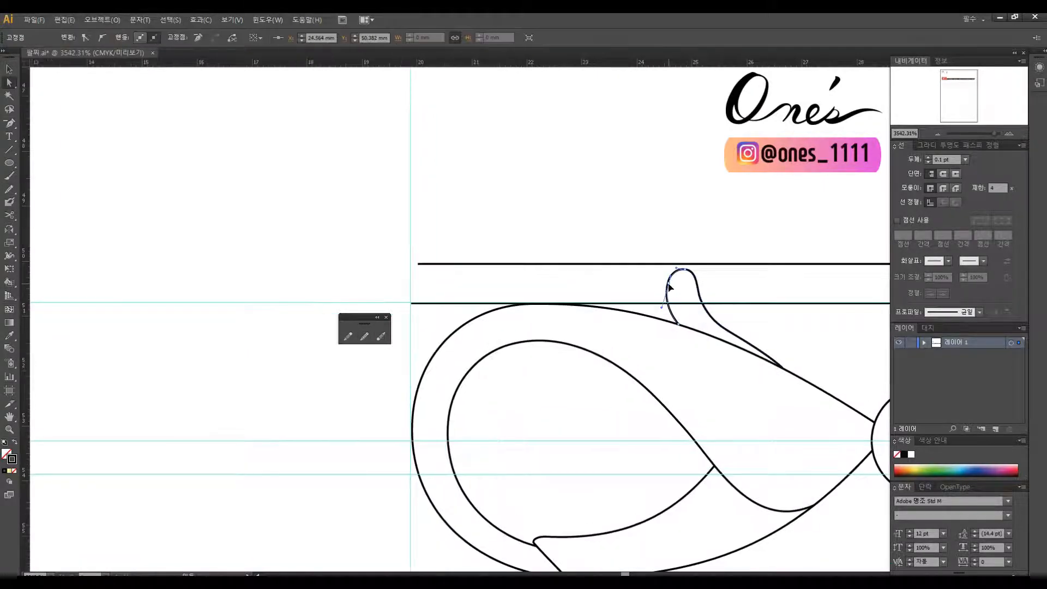
pyautogui.press('v')
pyautogui.click(723, 281)
pyautogui.scroll(-3, 722, 281)
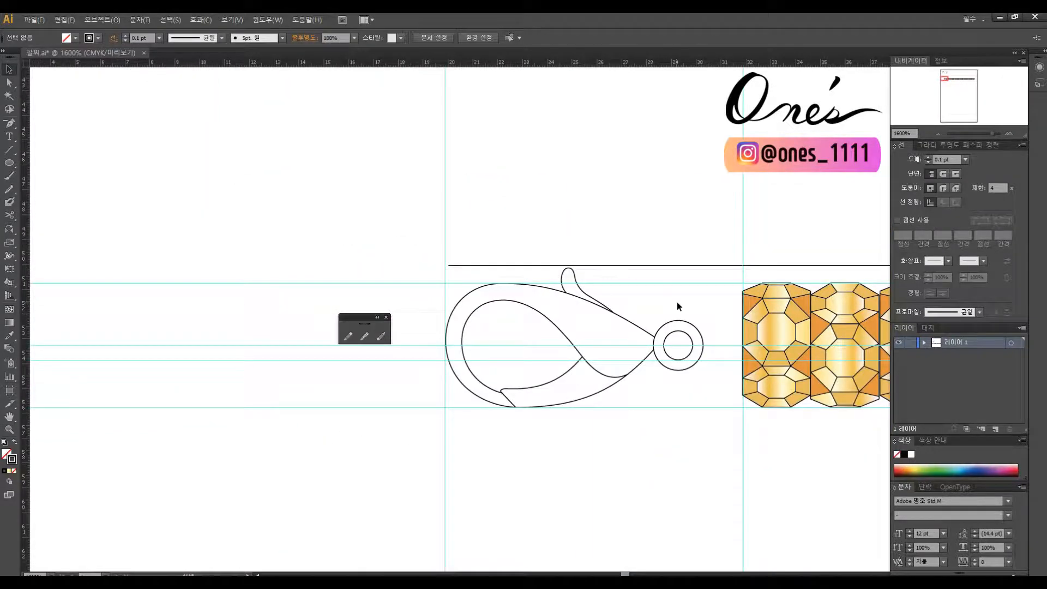
# Convert all of the clasp's paths into a Live Paint group and detach the Live Paint tools for filling
pyautogui.hscroll(-1, 676, 302)
pyautogui.moveTo(733, 420); pyautogui.dragTo(734, 421)
pyautogui.click(102, 20)
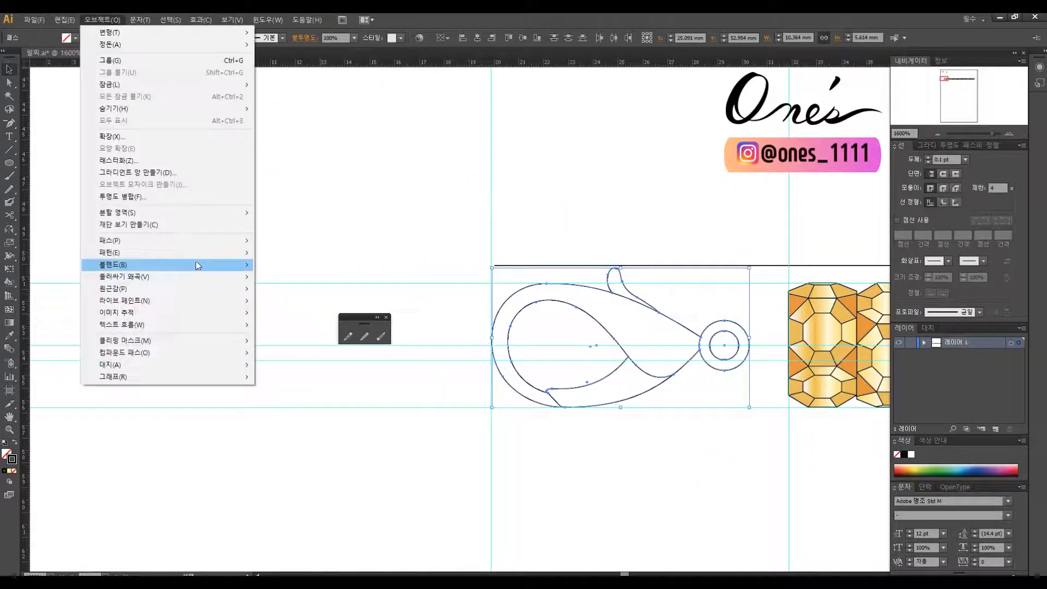
pyautogui.click(295, 312)
pyautogui.moveTo(9, 282); pyautogui.dragTo(356, 355)
pyautogui.click(361, 374)
pyautogui.press('Return')
pyautogui.press('v')
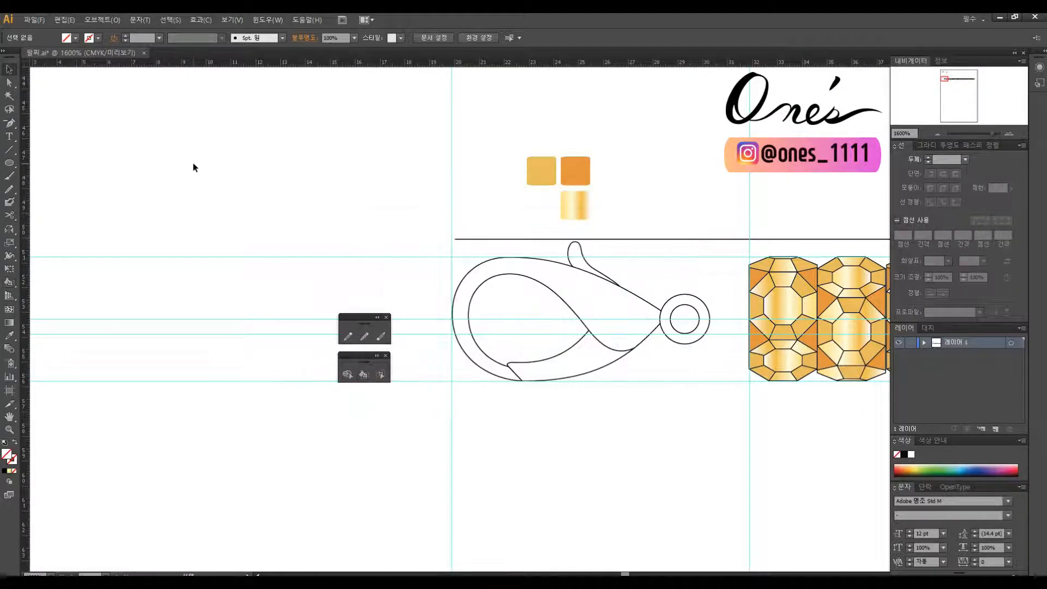
# Fill the clasp's main body and its ring with the gold gradient swatch using Live Paint Bucket
pyautogui.click(576, 205)
pyautogui.press('k')
pyautogui.click(610, 305)
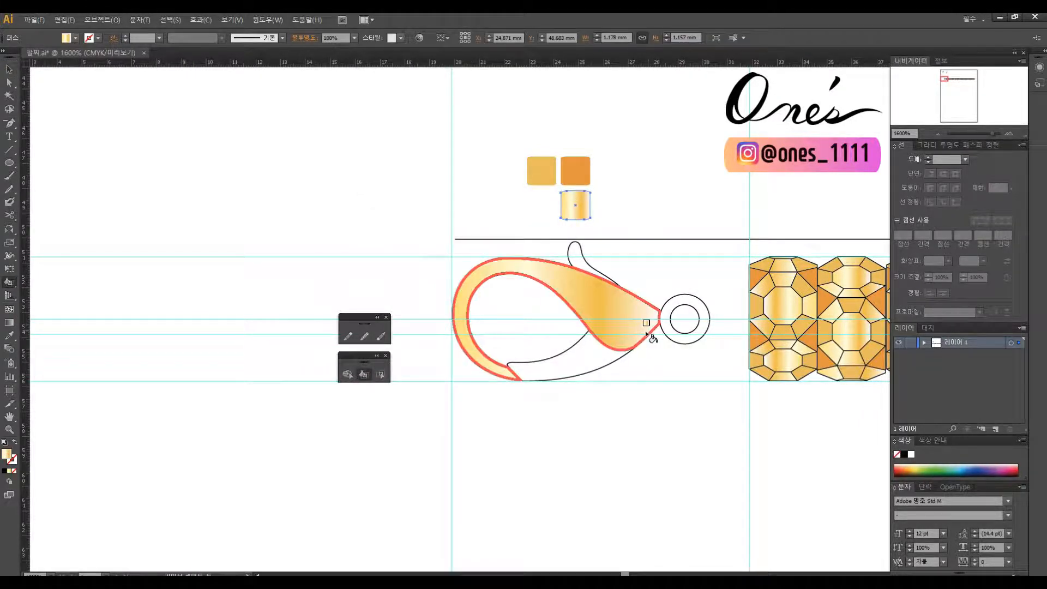
pyautogui.click(698, 319)
# Fill the thumb lever and the clasp's lower arm with the flat golden-yellow swatch color
pyautogui.press('v')
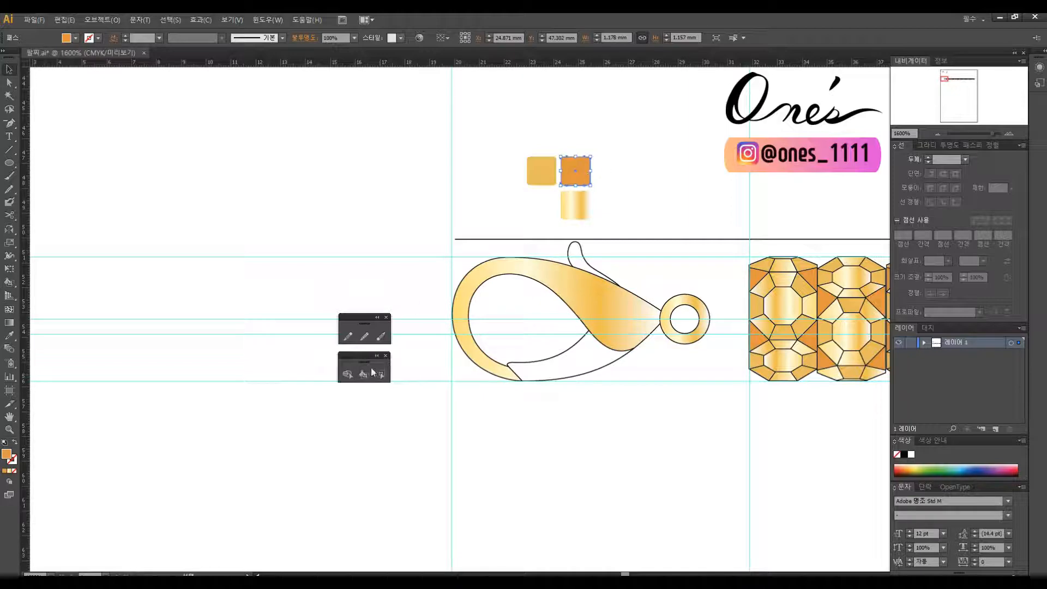
pyautogui.click(363, 374)
pyautogui.click(576, 257)
pyautogui.click(573, 363)
# Set the fill to white (FFFFFF) and draw a thin highlight along the upper inner edge of the clasp body
pyautogui.press('v')
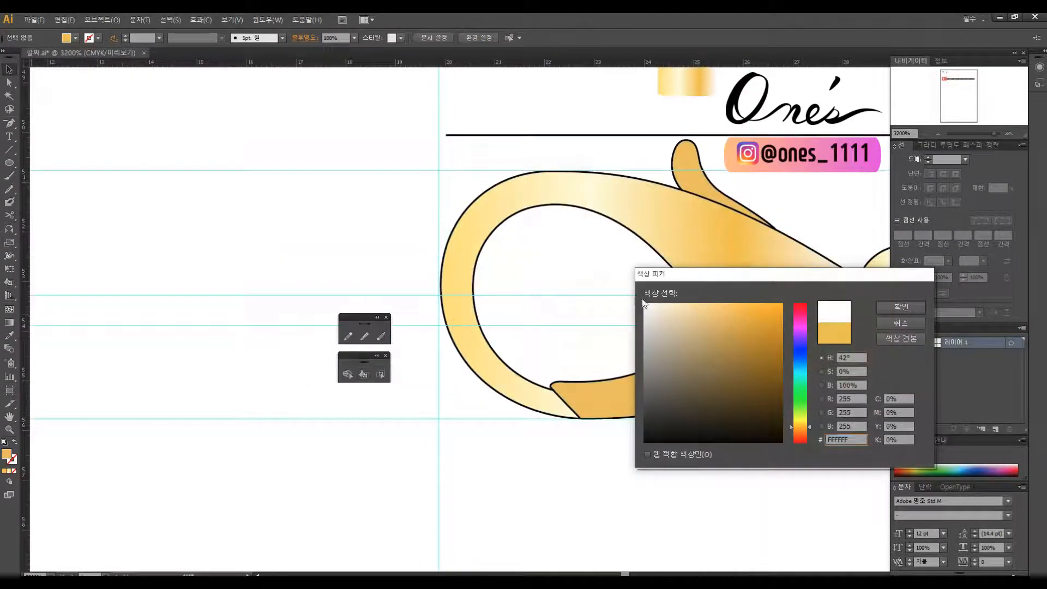
pyautogui.click(895, 306)
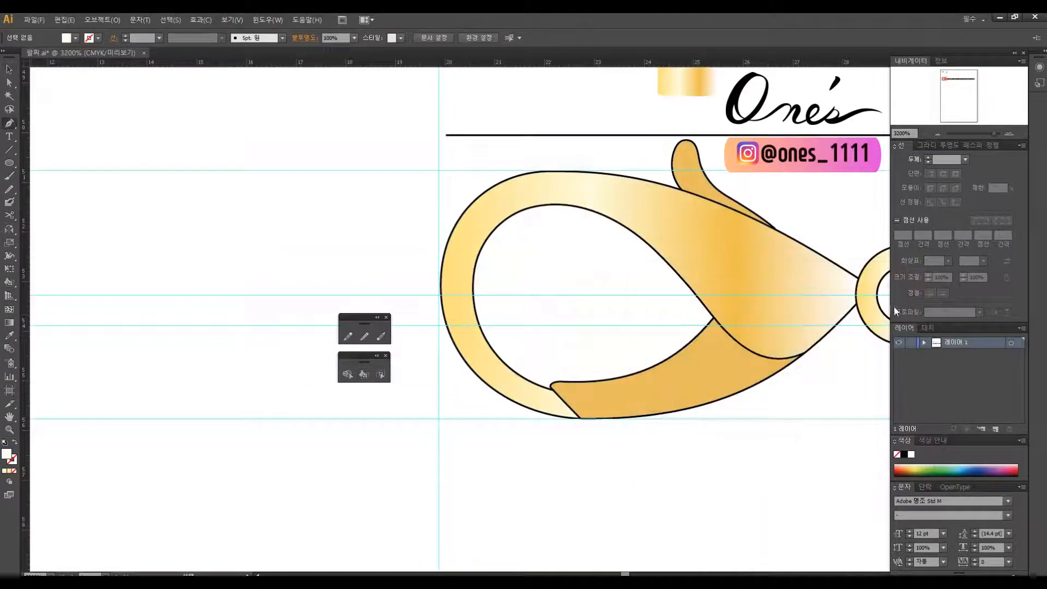
pyautogui.hscroll(1, 656, 221)
pyautogui.click(442, 237)
pyautogui.moveTo(539, 200); pyautogui.dragTo(546, 198)
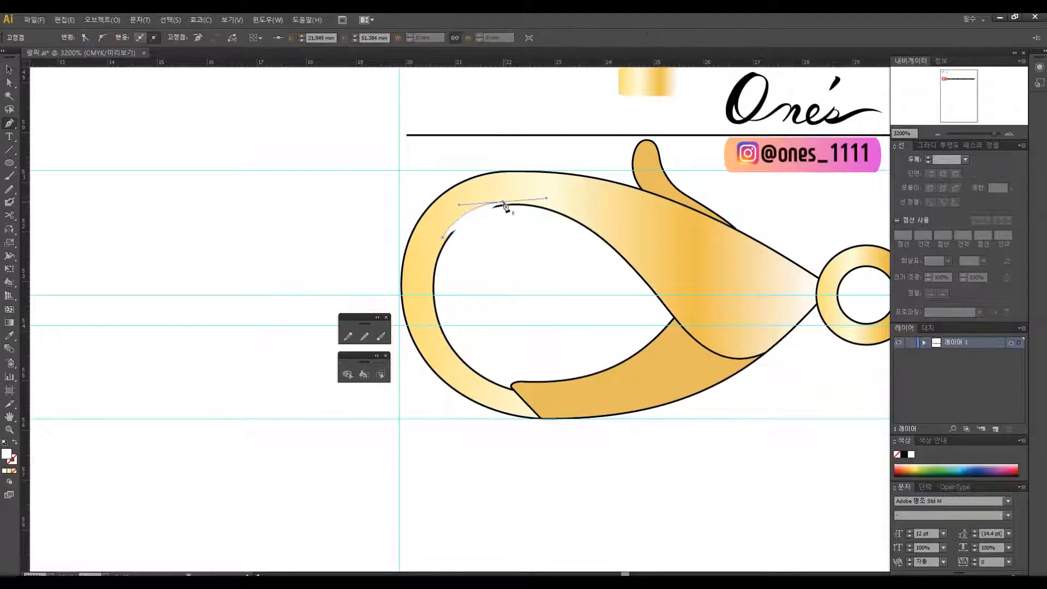
pyautogui.moveTo(658, 289); pyautogui.dragTo(692, 335)
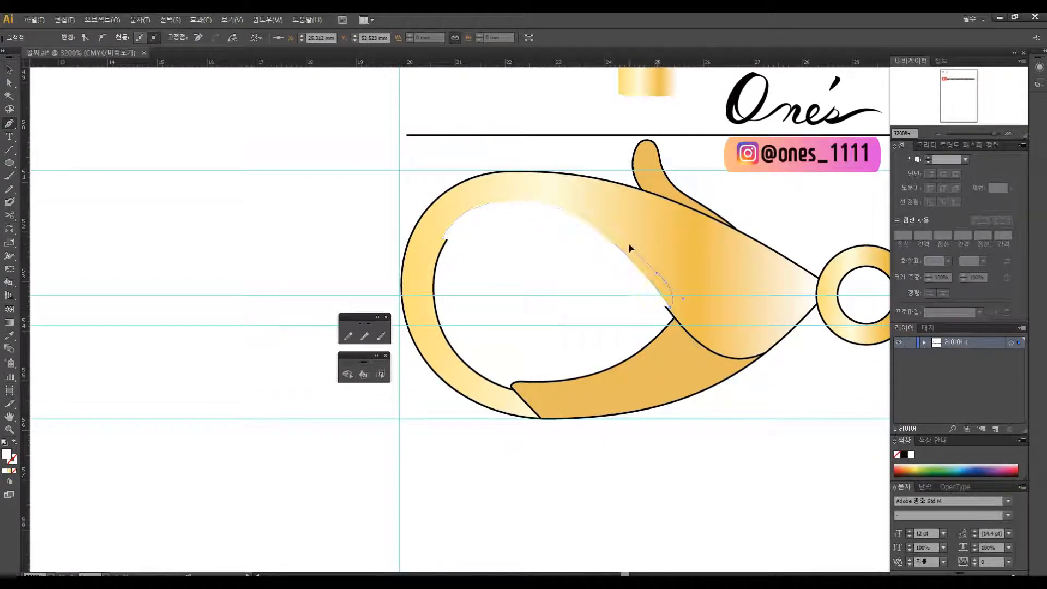
pyautogui.moveTo(495, 193); pyautogui.dragTo(425, 274)
# Refine the anchors of the white highlight along the clasp's upper inner edge
pyautogui.hotkey('ctrl', 'shift', 'a')
pyautogui.press('a')
pyautogui.moveTo(720, 318)
pyautogui.mouseDown()
pyautogui.moveTo(759, 331)
pyautogui.moveTo(754, 294)
pyautogui.moveTo(677, 320)
pyautogui.moveTo(725, 327)
pyautogui.mouseUp()
pyautogui.click(647, 252)
pyautogui.click(802, 250)
# Draw a white highlight along the clasp body's lower edge next to the ring and adjust its shape
pyautogui.press('p')
pyautogui.click(680, 342)
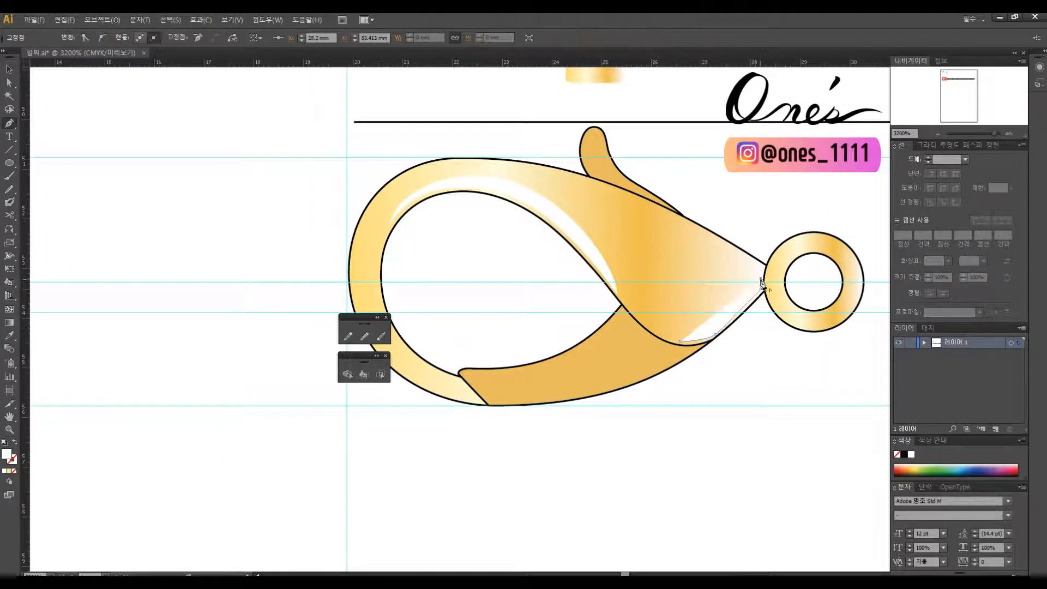
pyautogui.press('a')
pyautogui.click(729, 362)
pyautogui.scroll(1, 729, 362)
pyautogui.moveTo(622, 327); pyautogui.dragTo(694, 326)
# Draw a slim white highlight along the thumb lever's right side and refine its anchors to follow the curve
pyautogui.press('p')
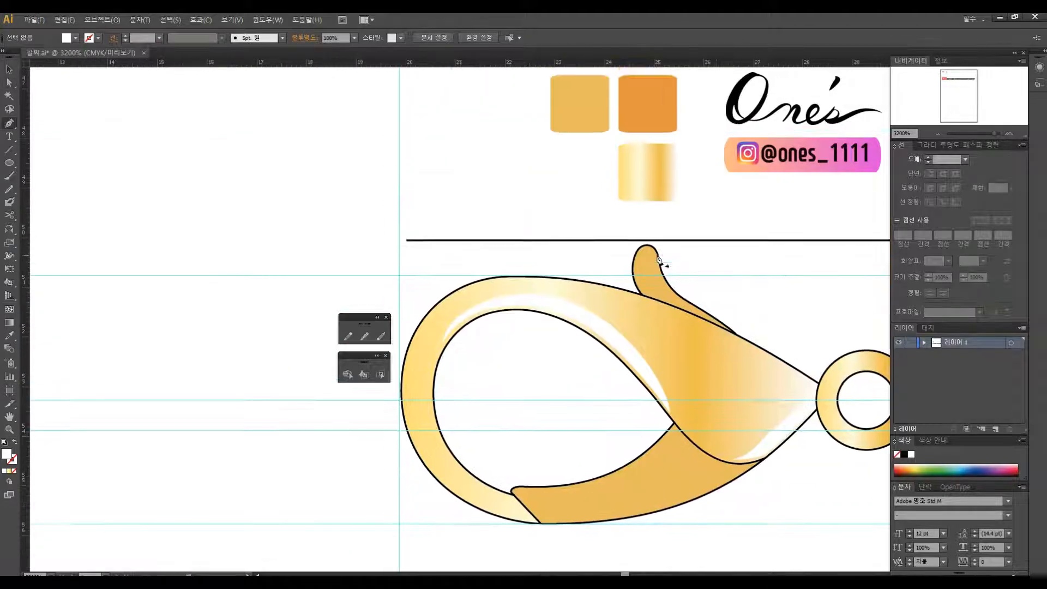
pyautogui.click(659, 273)
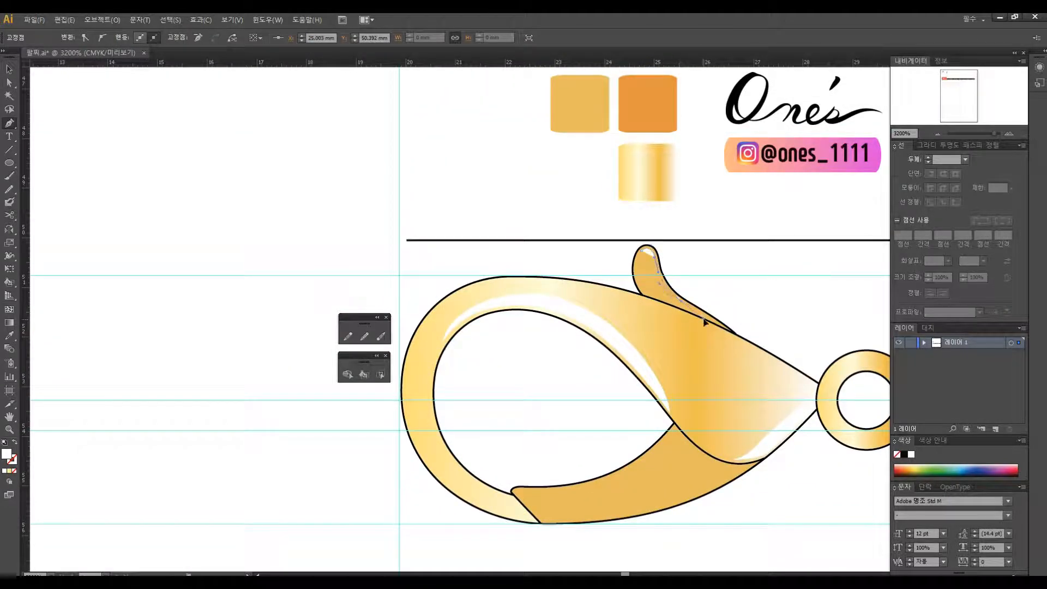
pyautogui.moveTo(646, 232); pyautogui.dragTo(640, 222)
pyautogui.press('a')
pyautogui.click(694, 265)
pyautogui.moveTo(694, 267); pyautogui.dragTo(681, 281)
pyautogui.click(629, 264)
pyautogui.press('+')
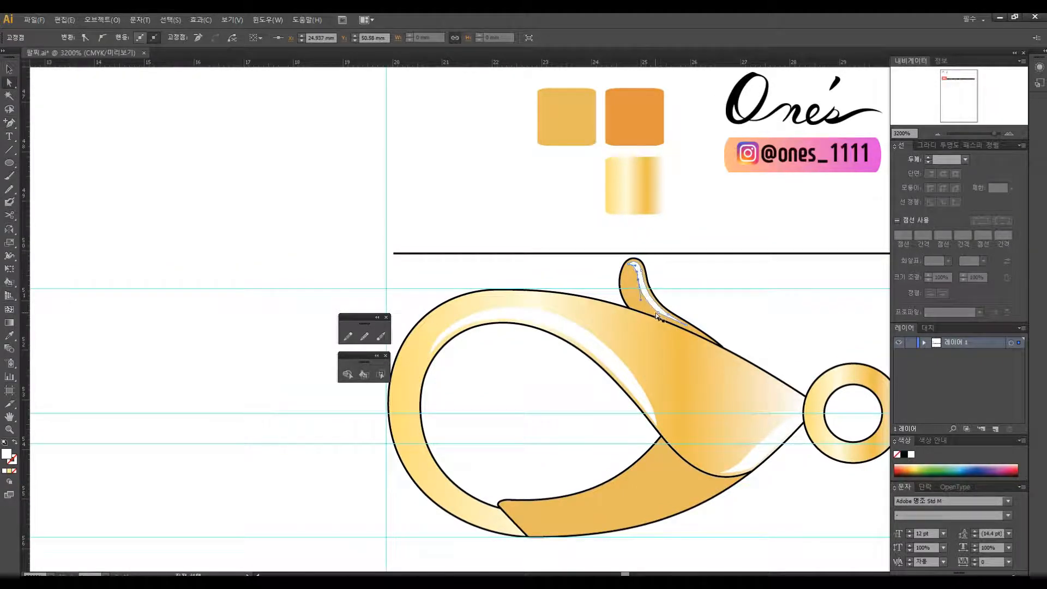
pyautogui.moveTo(10, 123); pyautogui.dragTo(60, 157)
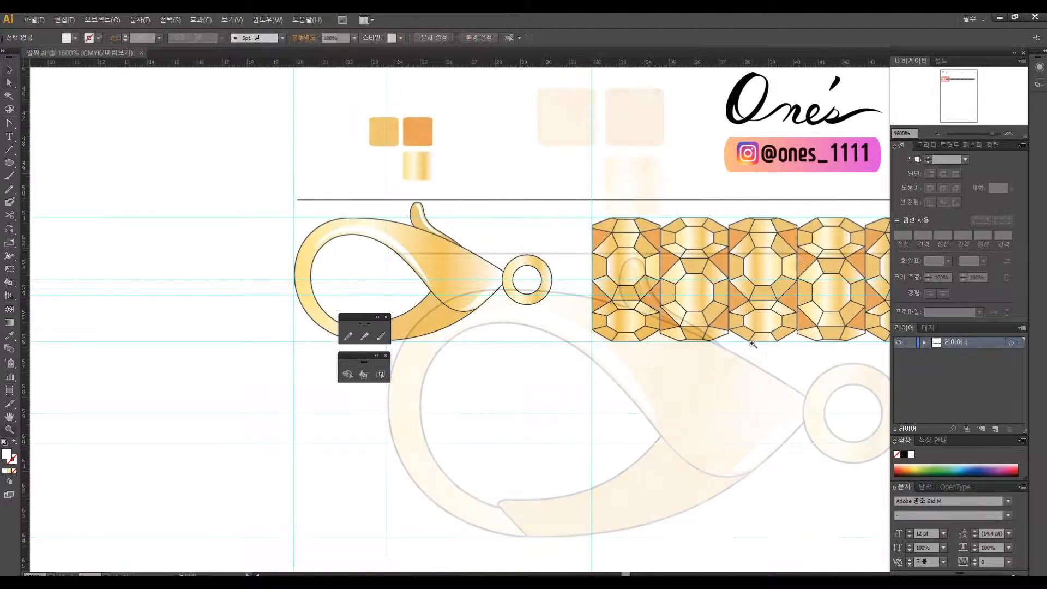
# Move the band's first two gem columns straight down out of the band and add a gold rounded link through the clasp's ring
pyautogui.click(691, 248)
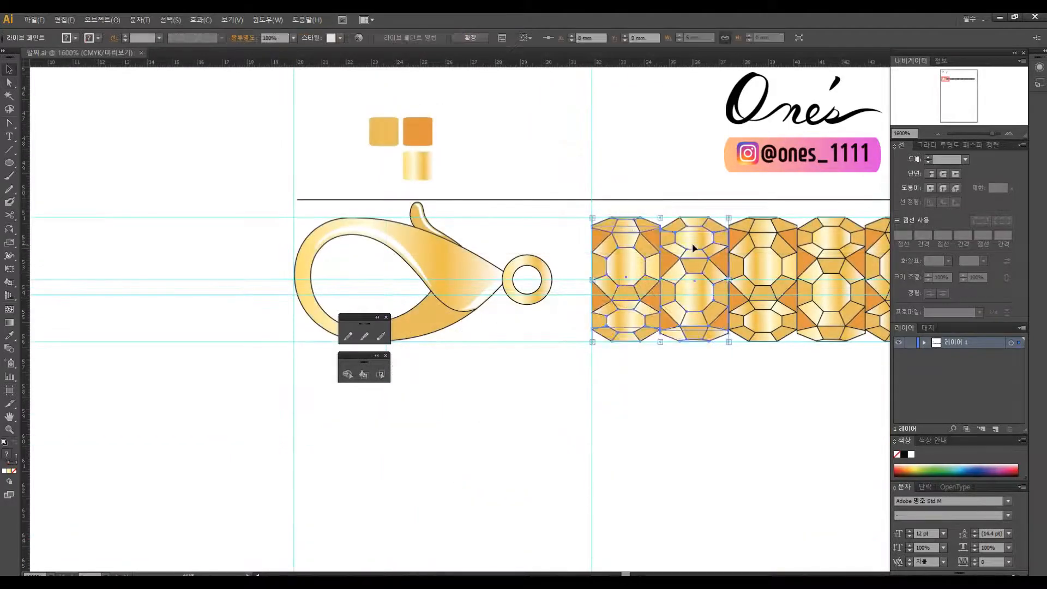
pyautogui.moveTo(692, 247); pyautogui.dragTo(692, 486)
pyautogui.click(653, 381)
pyautogui.moveTo(653, 381); pyautogui.dragTo(694, 416)
pyautogui.scroll(-1, 694, 416)
# Draw a vertical line along the band's left edge with the Line Segment tool and select it
pyautogui.moveTo(10, 149); pyautogui.dragTo(60, 171)
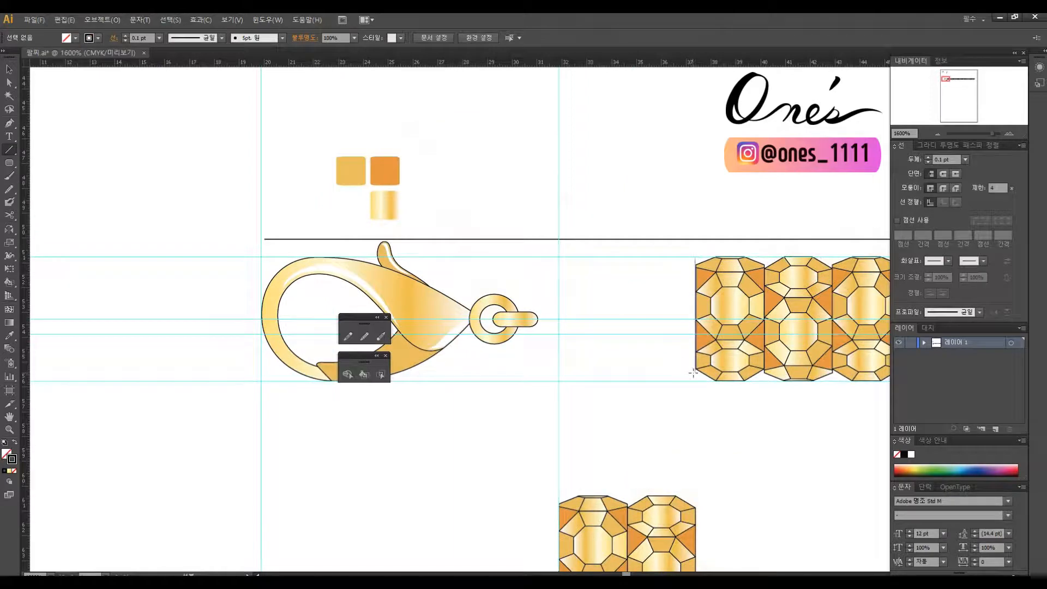
pyautogui.moveTo(710, 320); pyautogui.dragTo(710, 321)
pyautogui.press('z')
pyautogui.click(785, 325)
pyautogui.moveTo(788, 325); pyautogui.dragTo(744, 325)
pyautogui.press('v')
pyautogui.click(758, 213)
pyautogui.click(788, 210)
# Draw a curve from the vertical line's top end down to the center guide beside the rounded link
pyautogui.press('p')
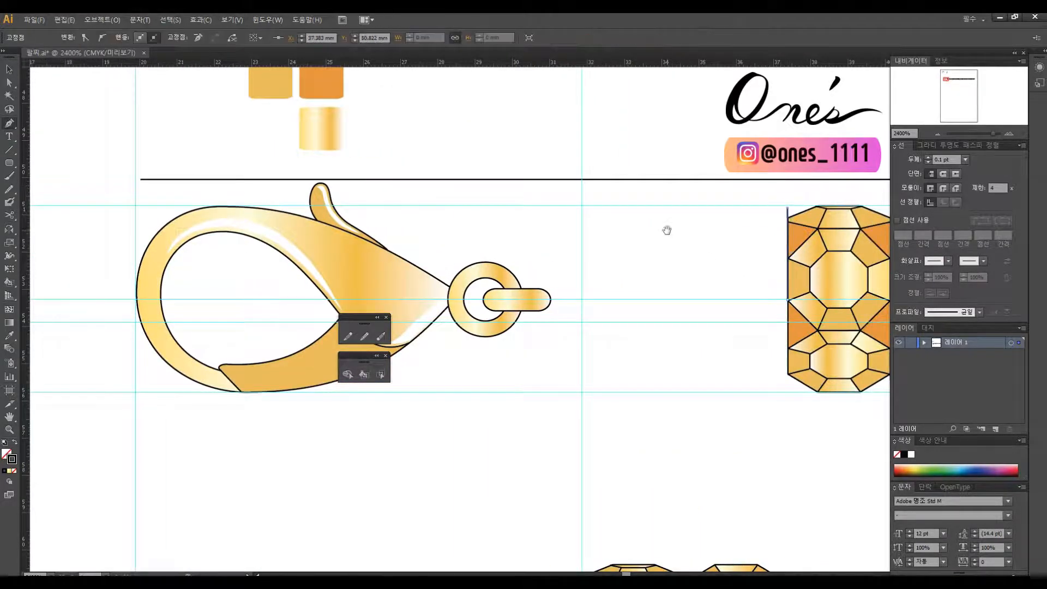
pyautogui.hscroll(-2, 606, 303)
pyautogui.moveTo(605, 299); pyautogui.dragTo(573, 369)
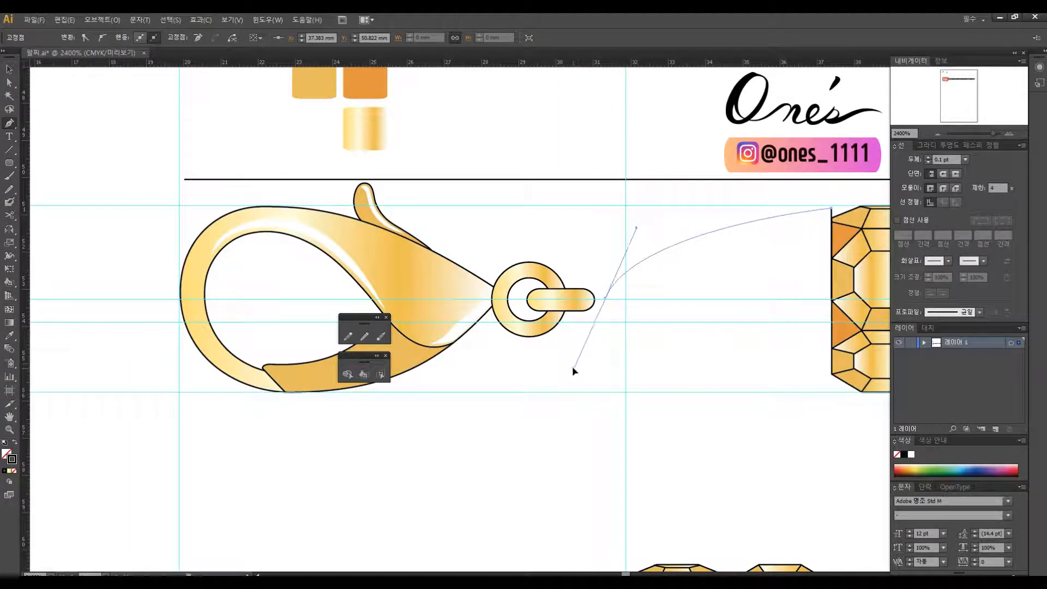
pyautogui.keyDown('ctrl'); pyautogui.click(617, 292); pyautogui.keyUp('ctrl')
pyautogui.keyDown('ctrl'); pyautogui.click(611, 289); pyautogui.keyUp('ctrl')
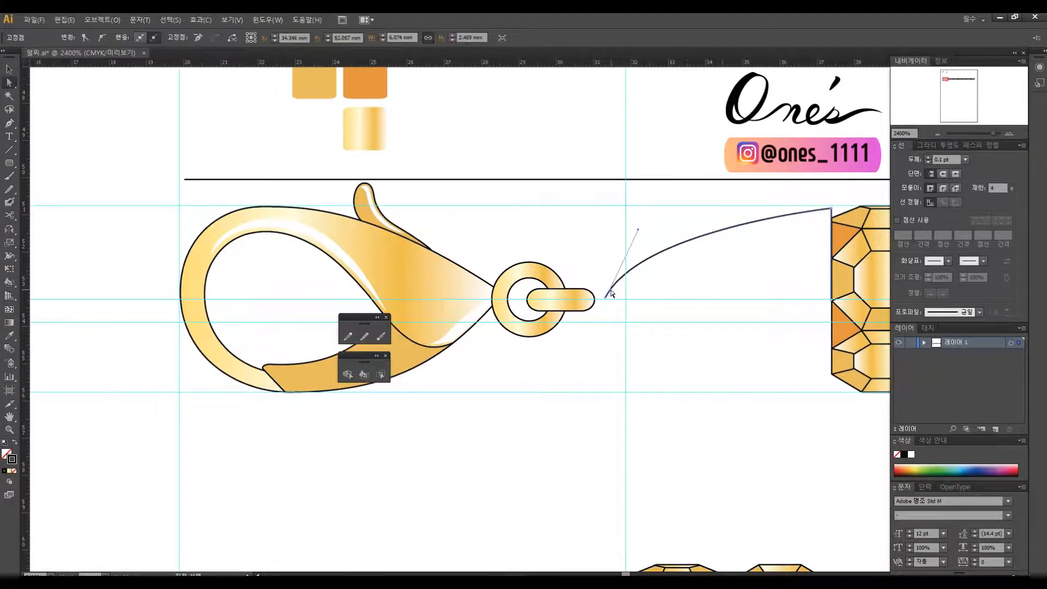
# Steepen the curve's left end near the link and round its corner with the vertical line at the band's edge
pyautogui.click(629, 297)
pyautogui.scroll(1, 690, 273)
pyautogui.moveTo(690, 273); pyautogui.dragTo(607, 299)
pyautogui.scroll(1, 495, 333)
pyautogui.click(550, 321)
pyautogui.moveTo(875, 210); pyautogui.dragTo(635, 297)
pyautogui.click(507, 278)
pyautogui.click(740, 229)
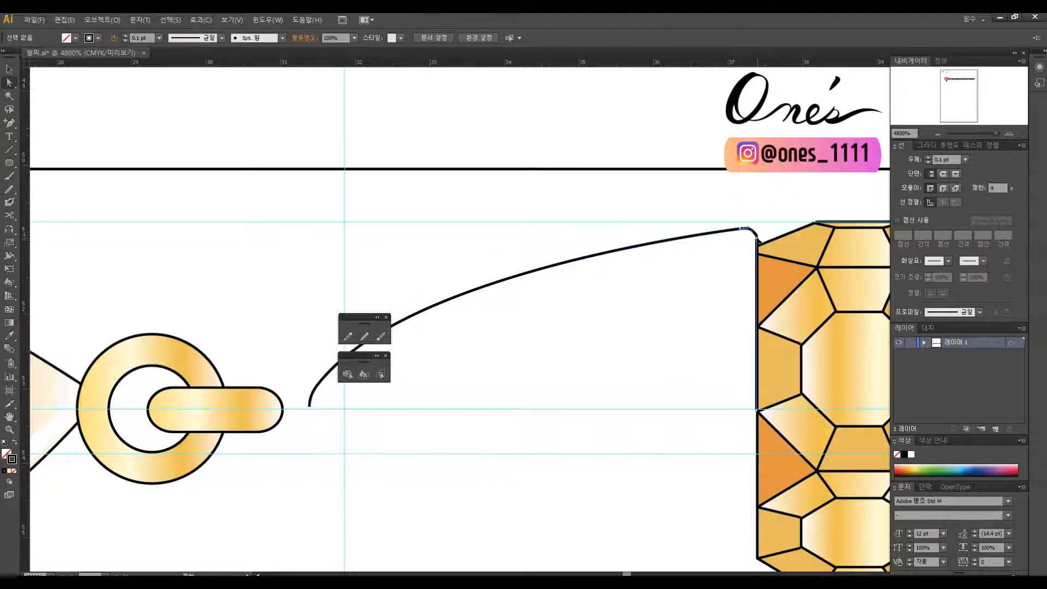
# Adjust the anchors of the rounded corner where the curve meets the band's edge
pyautogui.click(737, 230)
pyautogui.click(560, 316)
pyautogui.click(745, 230)
pyautogui.click(528, 352)
pyautogui.moveTo(525, 352); pyautogui.dragTo(720, 300)
pyautogui.keyDown('ctrl'); pyautogui.keyDown('alt'); pyautogui.click(610, 361); pyautogui.keyUp('alt'); pyautogui.keyUp('ctrl')
pyautogui.keyDown('alt'); pyautogui.click(610, 361); pyautogui.keyUp('alt')
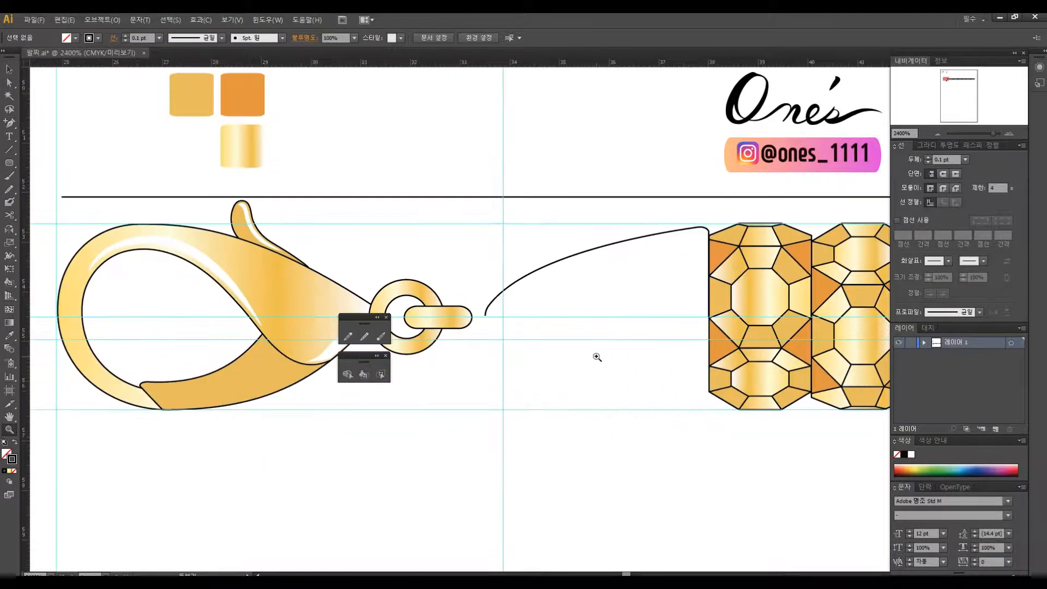
# Lower the curve's rounded corner slightly, even out its long arc, and select the whole half outline of the end cap
pyautogui.click(601, 356)
pyautogui.press('a')
pyautogui.click(794, 181)
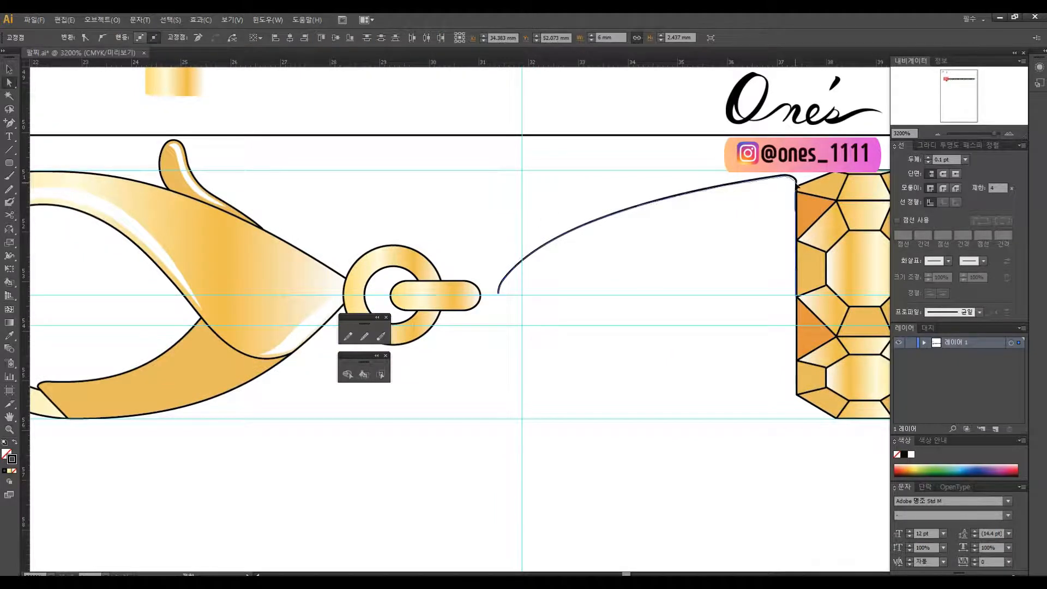
pyautogui.click(556, 216)
pyautogui.click(678, 198)
pyautogui.click(639, 187)
pyautogui.press('v')
pyautogui.click(649, 206)
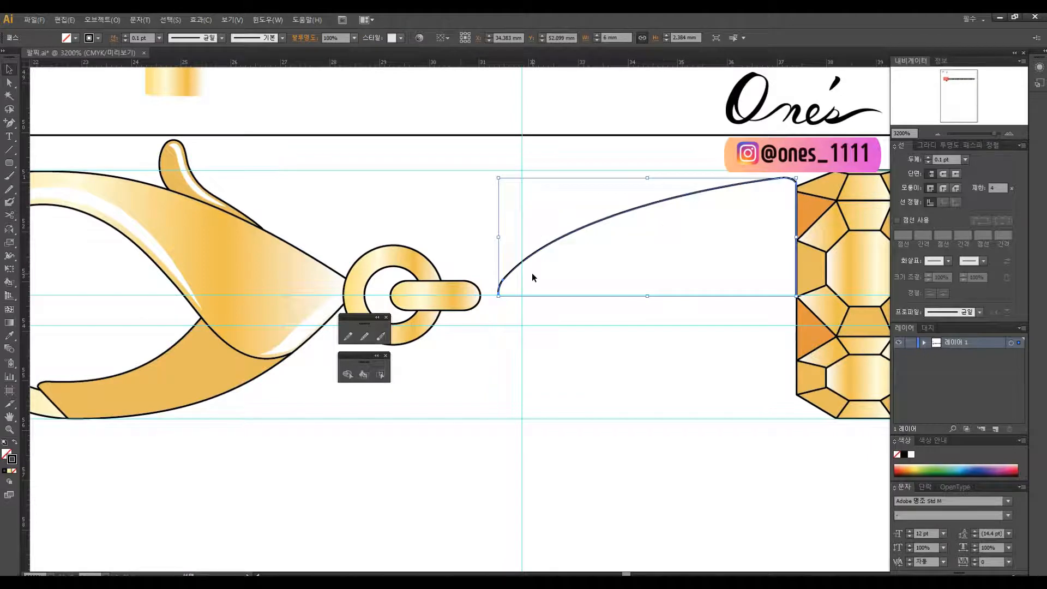
# Fill the half end cap with the gold gradient and mirror a copy of it across the center guide
pyautogui.press('i')
pyautogui.click(542, 245)
pyautogui.press('r')
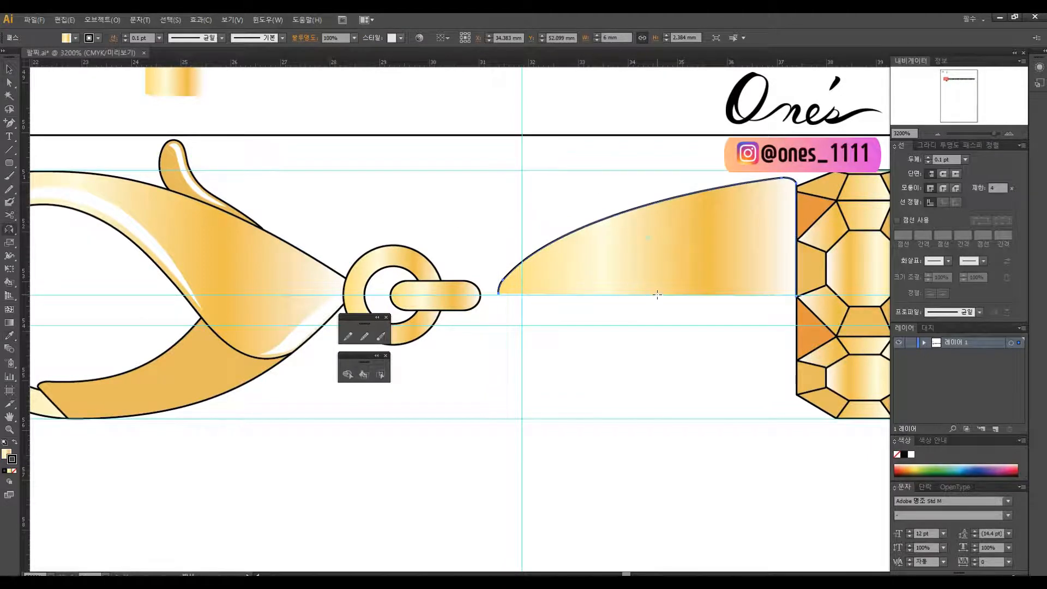
pyautogui.keyDown('alt'); pyautogui.click(656, 294); pyautogui.keyUp('alt')
pyautogui.press('v')
# Unite the two mirrored halves of the end cap into one shape
pyautogui.moveTo(625, 250); pyautogui.dragTo(573, 262)
pyautogui.click(572, 263)
pyautogui.keyDown('shift'); pyautogui.click(578, 349); pyautogui.keyUp('shift')
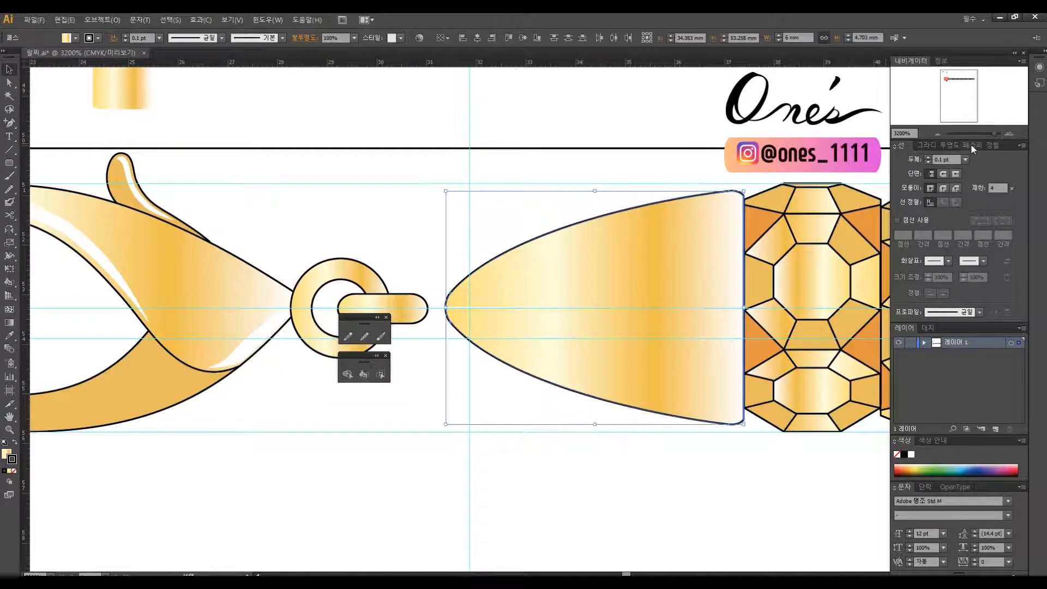
pyautogui.click(972, 145)
pyautogui.click(902, 172)
# Narrow the end cap to about 4.6 mm by pulling its tip toward the faceted band
pyautogui.press('p')
pyautogui.hotkey('ctrl', '+')
pyautogui.click(702, 312)
pyautogui.moveTo(559, 319); pyautogui.dragTo(635, 331)
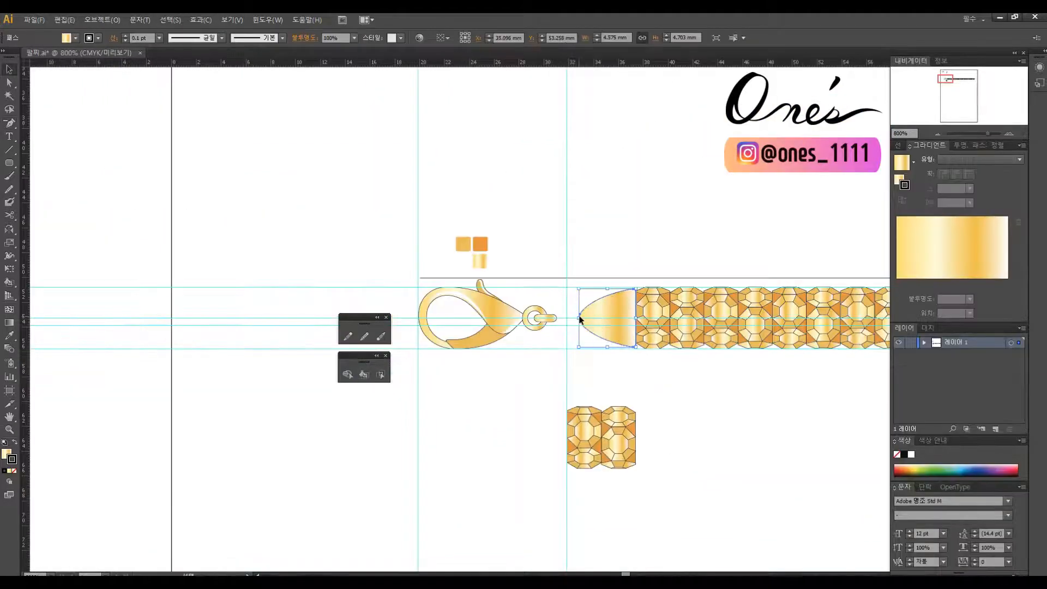
pyautogui.click(692, 332)
# Draw a gold circle at the end cap's tip with a smaller concentric circle about 0.88 mm across inside it
pyautogui.scroll(3, 559, 316)
pyautogui.press('l')
pyautogui.press('v')
pyautogui.moveTo(660, 288); pyautogui.dragTo(639, 308)
pyautogui.moveTo(627, 324); pyautogui.dragTo(598, 326)
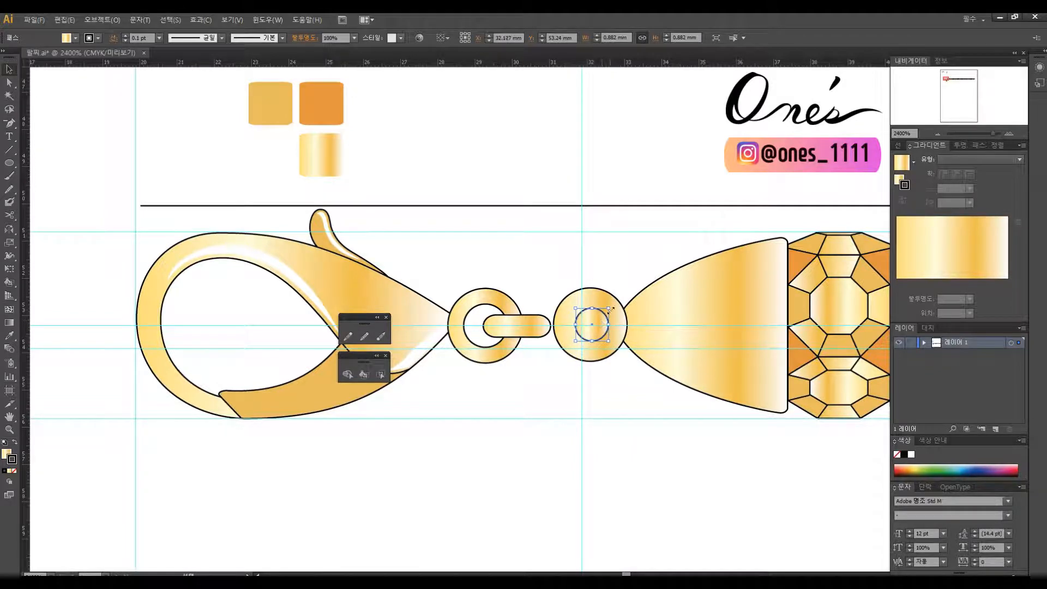
# Cut the inner circle out of the larger one to form a ring and place it behind the end cap
pyautogui.click(618, 275)
pyautogui.moveTo(608, 273); pyautogui.dragTo(641, 326)
pyautogui.click(979, 145)
pyautogui.click(918, 170)
pyautogui.click(640, 252)
pyautogui.click(617, 323)
pyautogui.click(582, 275)
pyautogui.hscroll(-2, 599, 280)
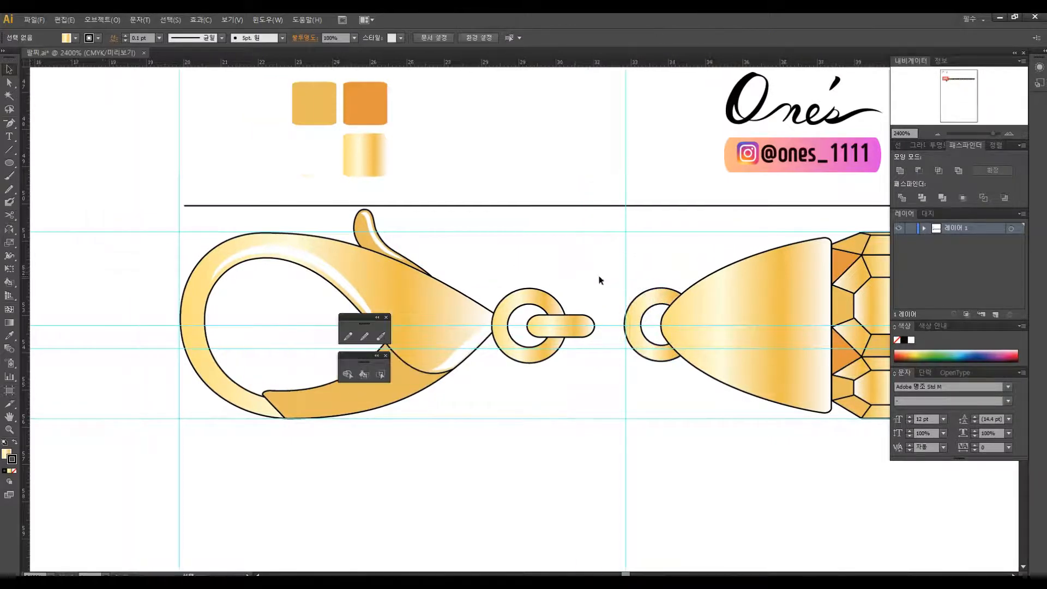
# Lengthen the rounded link slightly toward the end cap's ring
pyautogui.press('v')
pyautogui.moveTo(615, 269); pyautogui.dragTo(661, 304)
pyautogui.click(584, 326)
pyautogui.moveTo(596, 326); pyautogui.dragTo(604, 327)
pyautogui.hotkey('ctrl', 'shift', 'a')
pyautogui.click(585, 326)
pyautogui.hotkey('ctrl', 'shift', 'a')
# Move the end cap and its ring toward the clasp so that the rounded link joins both rings
pyautogui.moveTo(653, 329)
pyautogui.mouseDown()
pyautogui.moveTo(733, 323)
pyautogui.moveTo(611, 329)
pyautogui.moveTo(634, 327)
pyautogui.mouseUp()
pyautogui.hotkey('ctrl', 'shift', 'a')
pyautogui.moveTo(628, 293)
pyautogui.mouseDown()
pyautogui.moveTo(724, 293)
pyautogui.moveTo(698, 310)
pyautogui.mouseUp()
pyautogui.moveTo(618, 345); pyautogui.dragTo(620, 345)
pyautogui.hotkey('ctrl', 'shift', 'a')
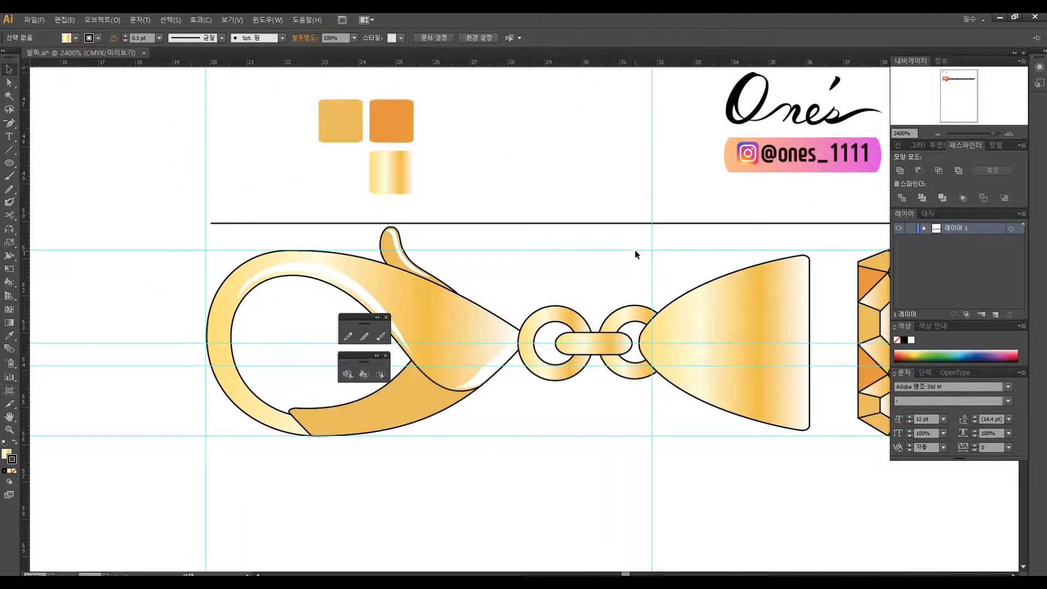
# Move the faceted band up against the flat edge of the end cap
pyautogui.scroll(1, 635, 250)
pyautogui.click(651, 274)
pyautogui.moveTo(652, 275); pyautogui.dragTo(584, 267)
pyautogui.hotkey('ctrl', 'shift', 'a')
# Copy the end cap with its ring and link to the band's other end and mirror the copy
pyautogui.scroll(-8, 326, 290)
pyautogui.moveTo(278, 305); pyautogui.dragTo(332, 290)
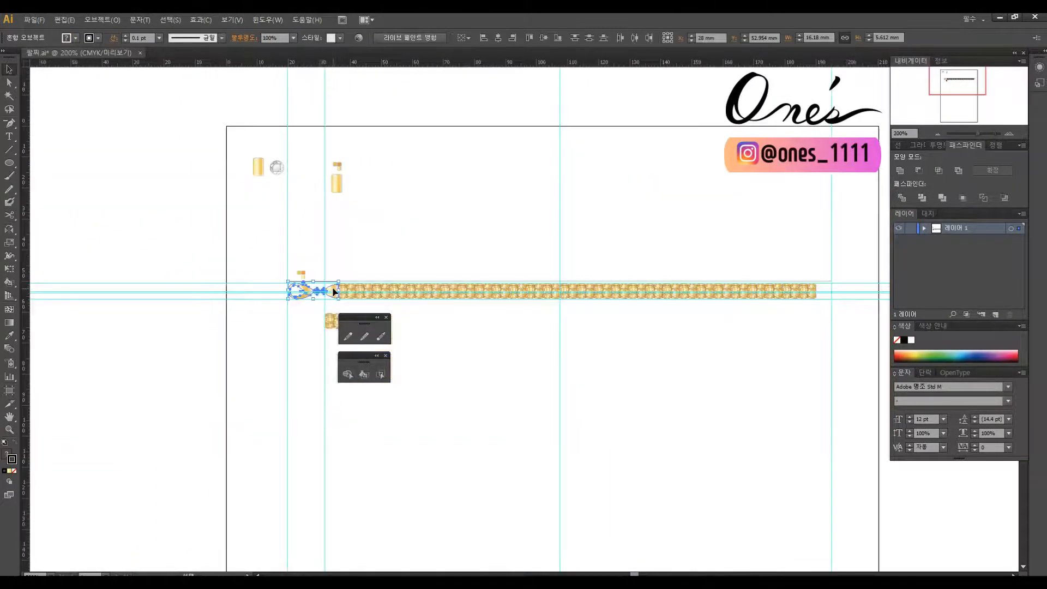
pyautogui.keyDown('shift'); pyautogui.click(309, 291); pyautogui.keyUp('shift')
pyautogui.hotkey('ctrl', 'shift', 'a')
pyautogui.scroll(6, 860, 306)
pyautogui.moveTo(665, 312); pyautogui.dragTo(686, 290)
pyautogui.hscroll(3, 733, 308)
# Add a larger gold ring at the outer end of the copied link
pyautogui.moveTo(673, 309); pyautogui.dragTo(692, 304)
pyautogui.click(716, 297)
pyautogui.press('a')
pyautogui.click(668, 311)
pyautogui.click(708, 300)
pyautogui.hscroll(-1, 711, 291)
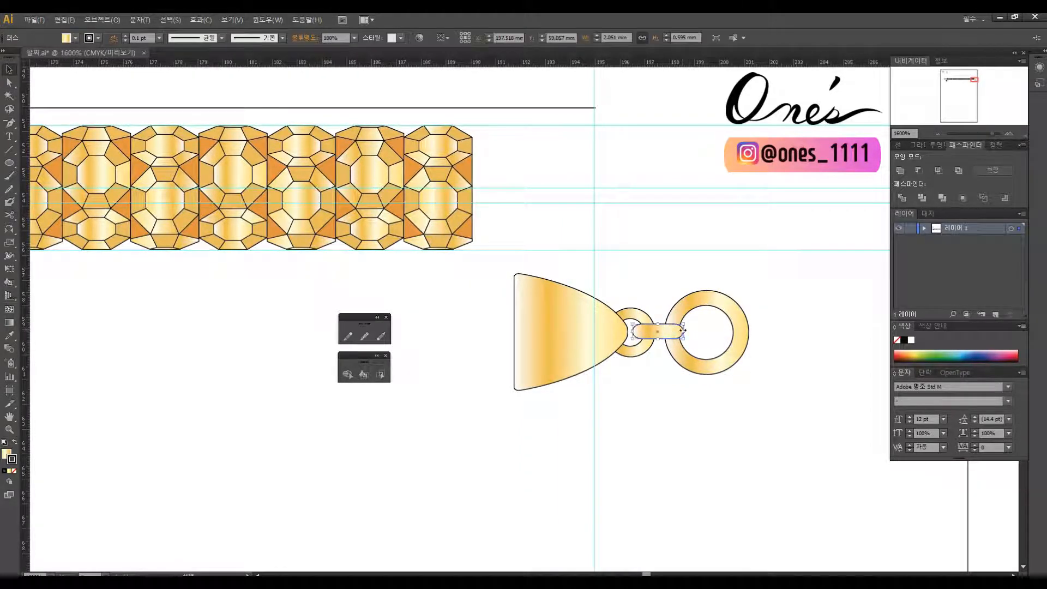
# Group the copied end cap, rings and link and move the set up against the band's free end
pyautogui.scroll(2, 686, 332)
pyautogui.hscroll(-2, 685, 333)
pyautogui.moveTo(665, 363); pyautogui.dragTo(762, 423)
pyautogui.rightClick(684, 403)
pyautogui.click(700, 453)
pyautogui.moveTo(644, 388); pyautogui.dragTo(602, 245)
pyautogui.click(679, 226)
# Move the band's last pattern unit down off the band and shift the end cap set against the shortened band
pyautogui.moveTo(451, 234); pyautogui.dragTo(582, 509)
pyautogui.click(582, 277)
pyautogui.moveTo(702, 285); pyautogui.dragTo(565, 283)
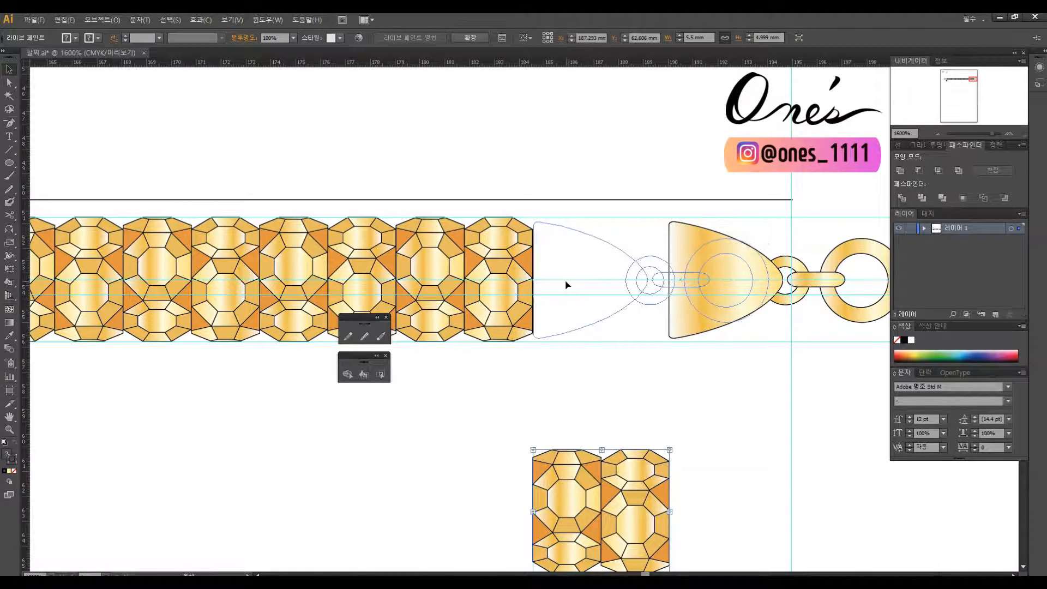
pyautogui.moveTo(566, 283); pyautogui.dragTo(566, 283)
# Place vertical guides at the outer ring's edge, both band ends and the clasp link, and lock the guides
pyautogui.moveTo(868, 190); pyautogui.dragTo(820, 195)
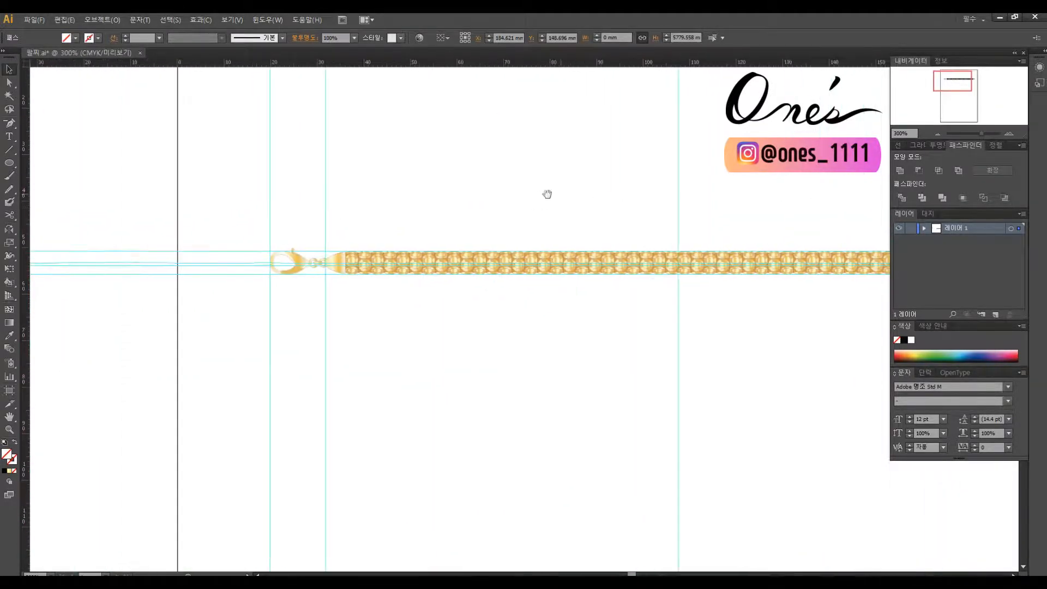
pyautogui.moveTo(325, 204); pyautogui.dragTo(341, 208)
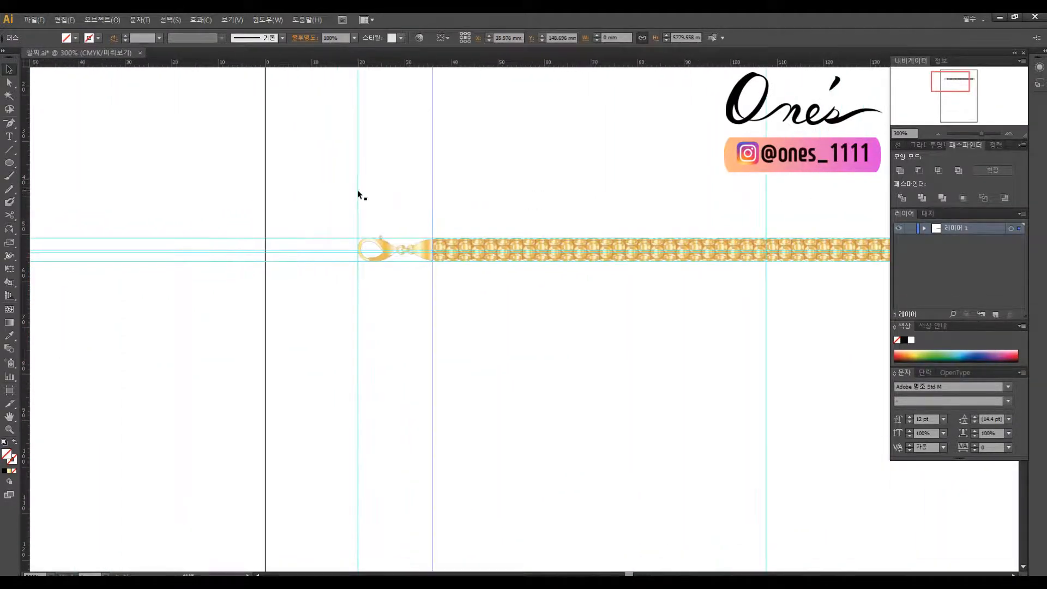
pyautogui.moveTo(432, 189); pyautogui.dragTo(407, 194)
pyautogui.click(521, 206)
pyautogui.press('space')
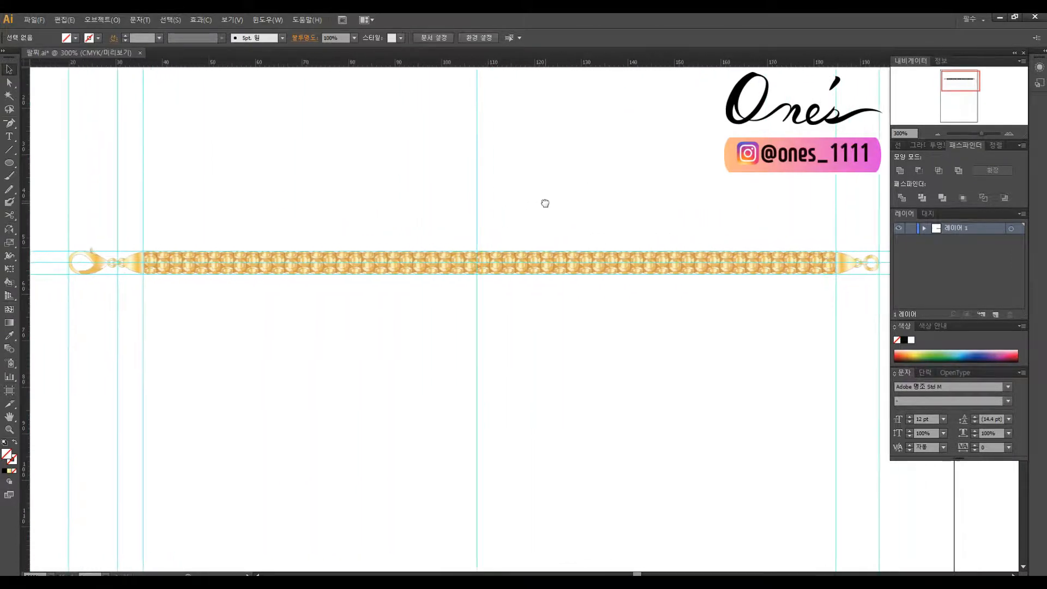
pyautogui.rightClick(545, 203)
pyautogui.click(573, 279)
# Draw a horizontal line about 174 mm long below the bracelet, from the clasp's outer edge to the large ring's edge
pyautogui.click(13, 154)
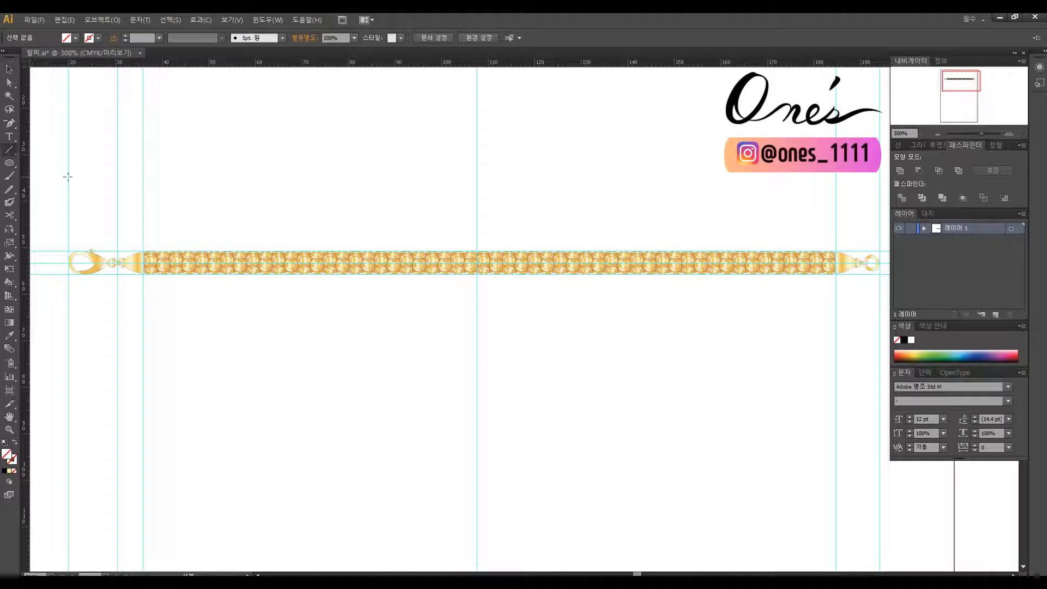
pyautogui.moveTo(67, 322); pyautogui.dragTo(879, 321)
pyautogui.press('v')
pyautogui.click(897, 145)
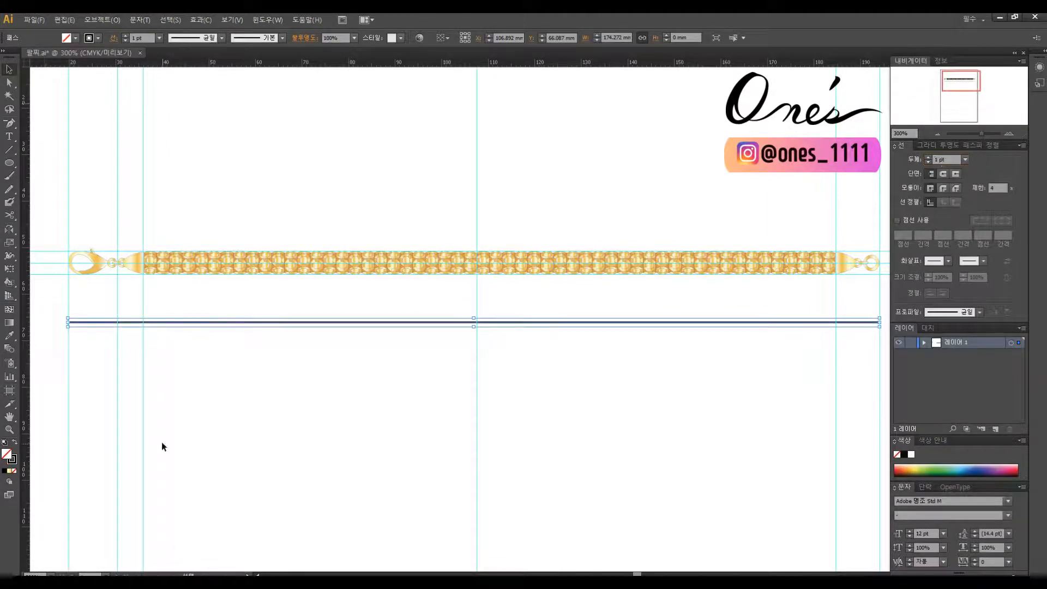
# Color the horizontal line's stroke red F70D0D and make it dashed with 6 pt dashes
pyautogui.doubleClick(13, 461)
pyautogui.click(800, 304)
pyautogui.click(783, 304)
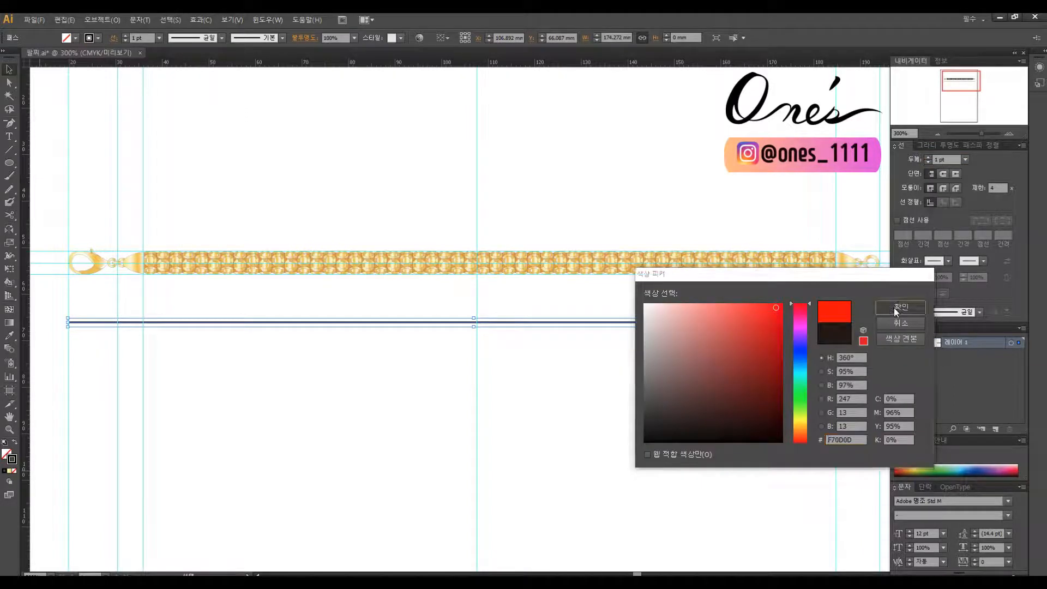
pyautogui.click(895, 308)
pyautogui.click(897, 220)
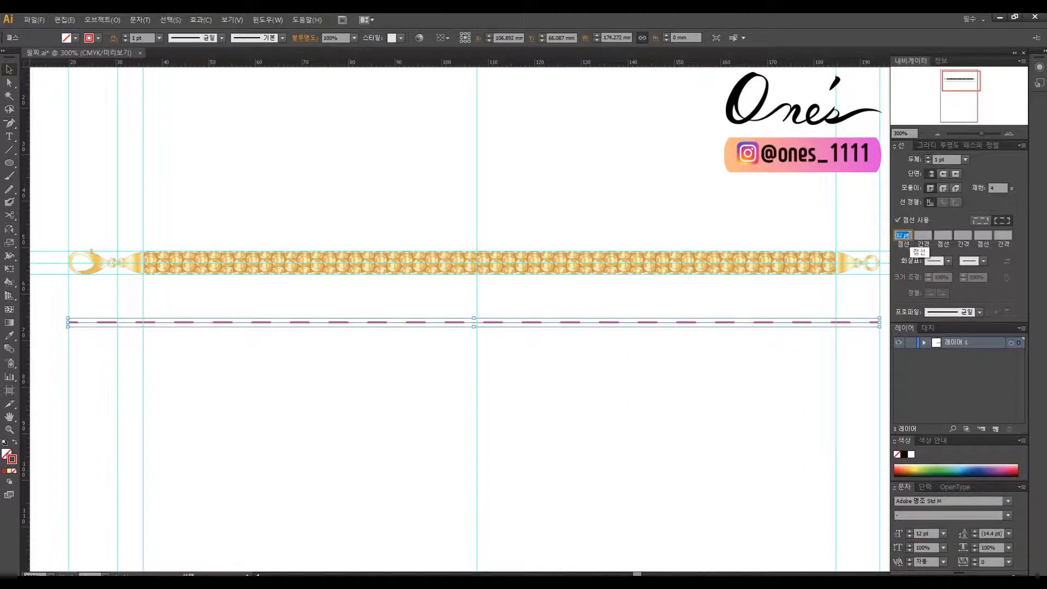
pyautogui.write('6')
pyautogui.press('Return')
# Move the dashed line further down below the bracelet
pyautogui.click(530, 366)
pyautogui.moveTo(567, 328); pyautogui.dragTo(561, 361)
pyautogui.click(577, 323)
pyautogui.moveTo(579, 320); pyautogui.dragTo(566, 321)
pyautogui.moveTo(311, 283); pyautogui.dragTo(330, 271)
# Draw a vertical red line about 25 mm long from the clasp's edge past the dashed line and copy it to the large ring's edge
pyautogui.press('\\')
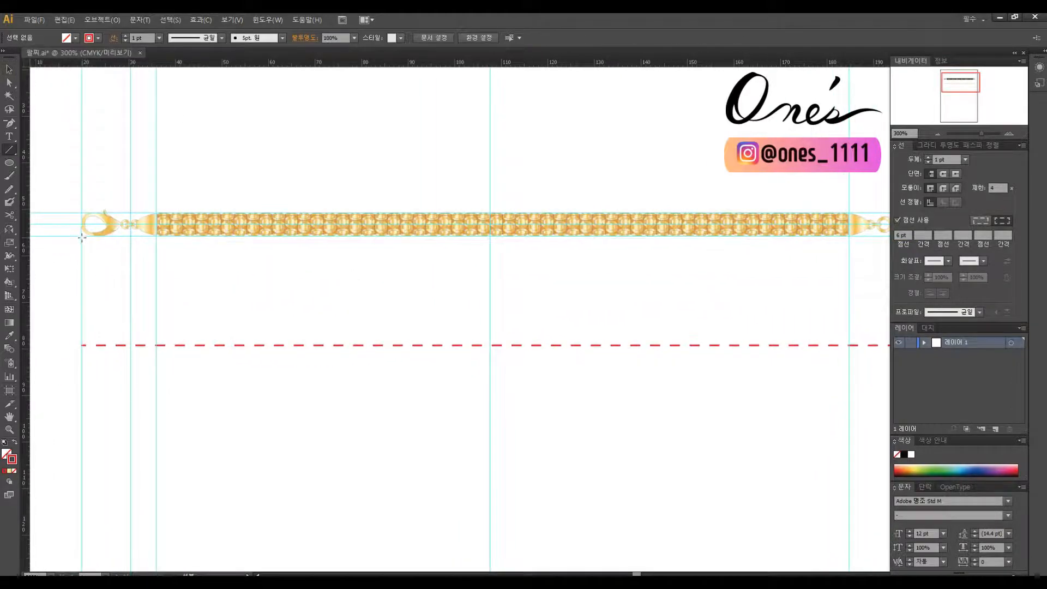
pyautogui.moveTo(81, 355); pyautogui.dragTo(82, 237)
pyautogui.moveTo(214, 291); pyautogui.dragTo(428, 304)
pyautogui.press('v')
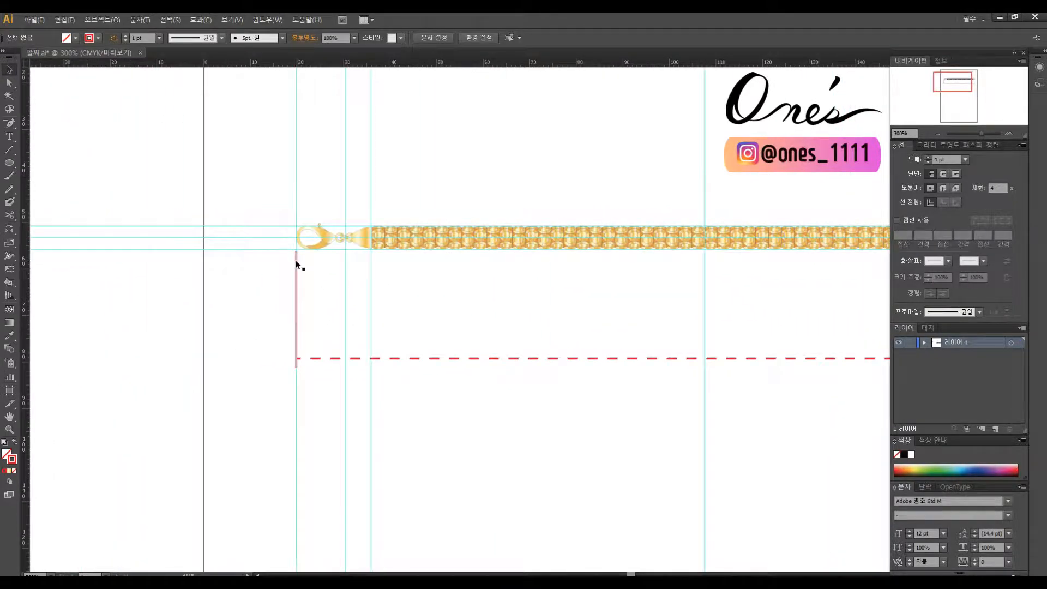
pyautogui.moveTo(296, 264); pyautogui.dragTo(817, 265)
pyautogui.moveTo(704, 291); pyautogui.dragTo(229, 296)
pyautogui.moveTo(341, 293); pyautogui.dragTo(633, 294)
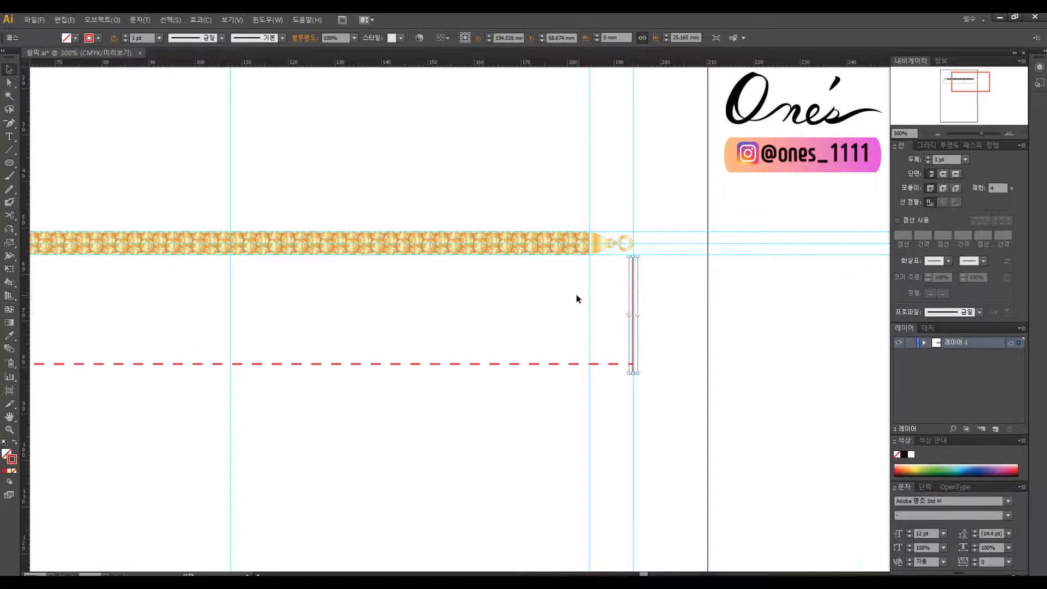
pyautogui.click(576, 296)
# Draw a white rectangle without stroke, about 22.7 by 6.5 mm, over the middle of the dashed line
pyautogui.moveTo(395, 321); pyautogui.dragTo(614, 302)
pyautogui.moveTo(9, 166); pyautogui.dragTo(50, 163)
pyautogui.moveTo(402, 327)
pyautogui.mouseDown()
pyautogui.moveTo(425, 324)
pyautogui.moveTo(524, 357)
pyautogui.mouseUp()
pyautogui.press('v')
pyautogui.click(14, 443)
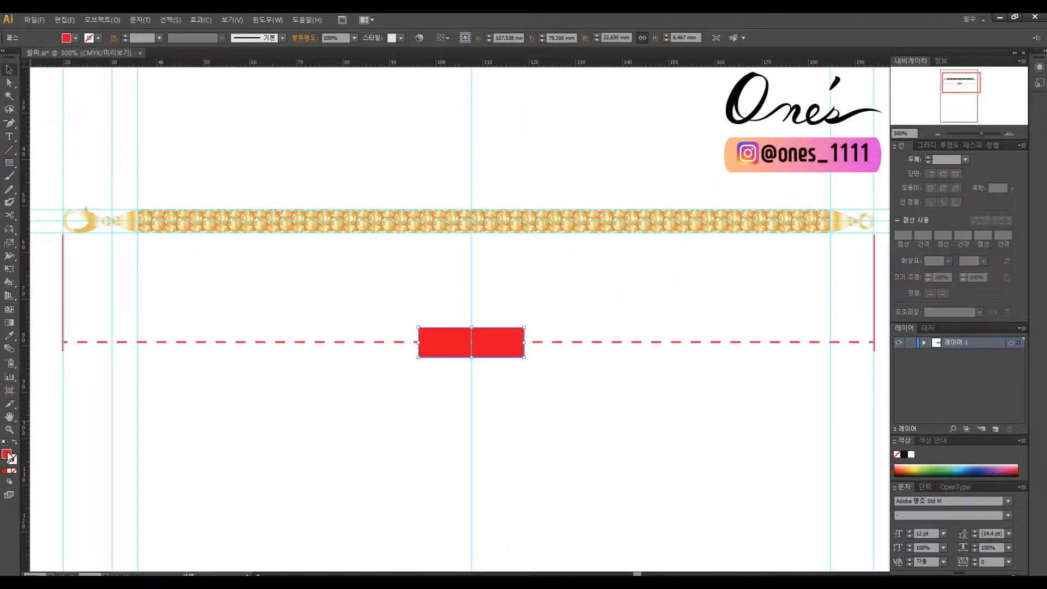
pyautogui.doubleClick(7, 454)
pyautogui.moveTo(656, 314); pyautogui.dragTo(644, 304)
pyautogui.click(879, 308)
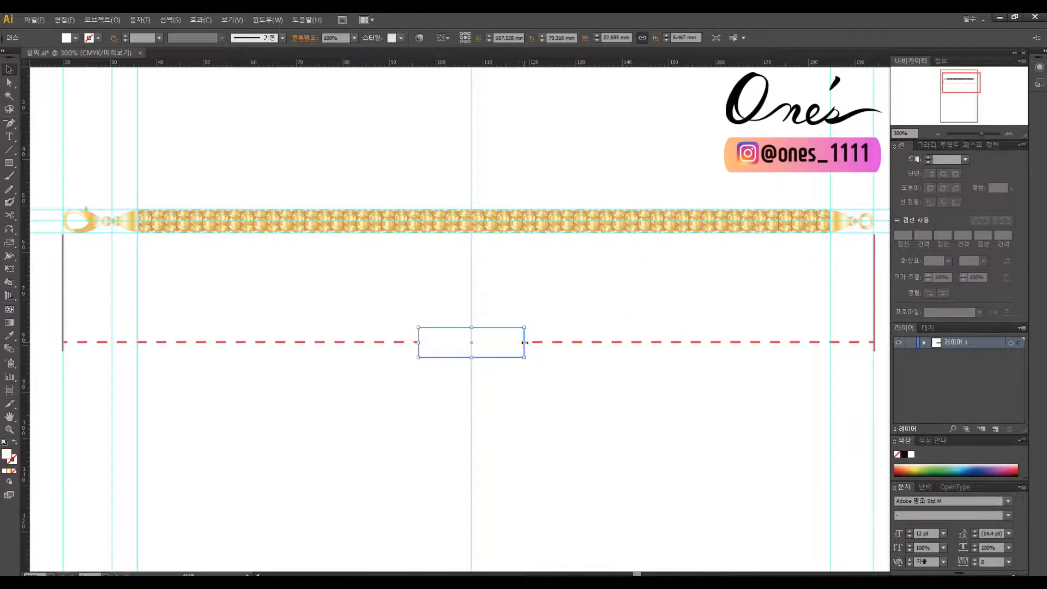
# Narrow the white rectangle to reduce the gap in the dashed line
pyautogui.click(823, 317)
pyautogui.moveTo(824, 315); pyautogui.dragTo(806, 335)
pyautogui.click(203, 362)
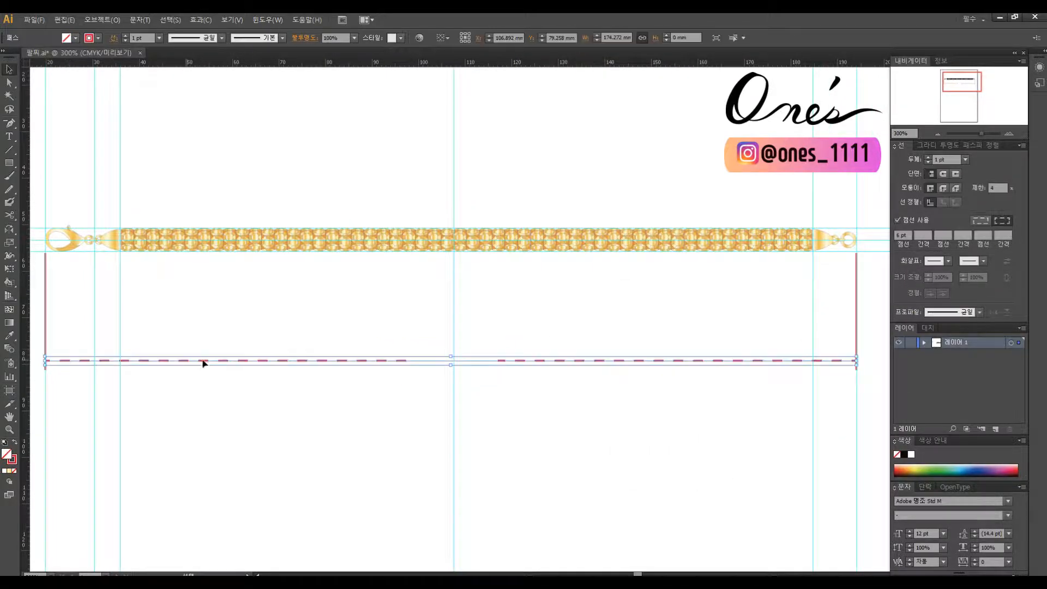
pyautogui.click(168, 335)
# Add the text label 17.5cm and center it in the gap of the dashed line
pyautogui.press('t')
pyautogui.click(433, 298)
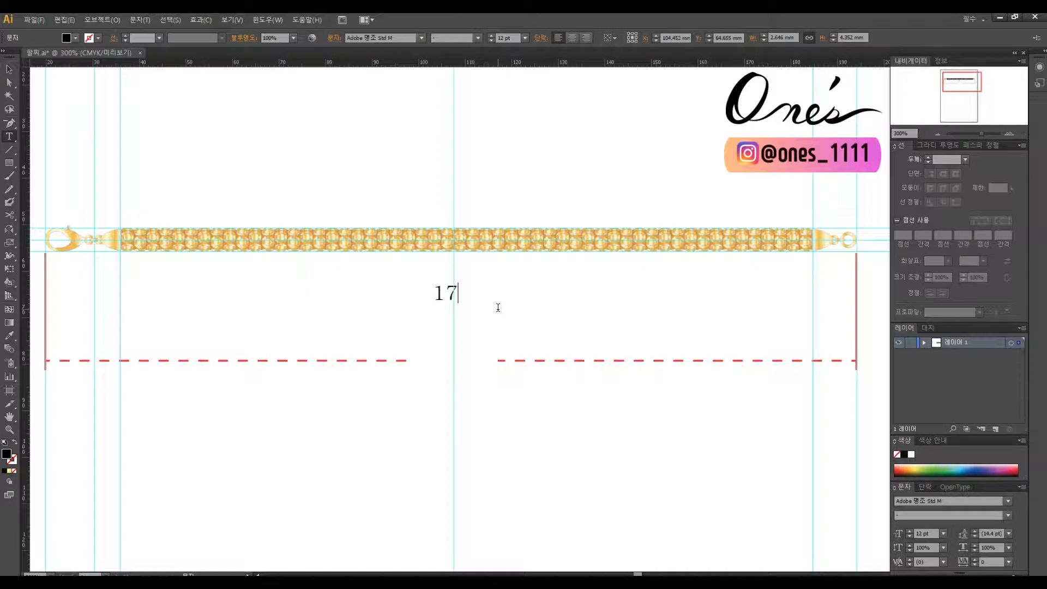
pyautogui.press('Escape')
pyautogui.moveTo(475, 298); pyautogui.dragTo(460, 361)
pyautogui.click(536, 333)
pyautogui.moveTo(487, 327); pyautogui.dragTo(540, 382)
pyautogui.click(487, 372)
pyautogui.click(616, 348)
# Place shorter copies of the vertical red line at both ends of the faceted band
pyautogui.moveTo(136, 352); pyautogui.dragTo(245, 379)
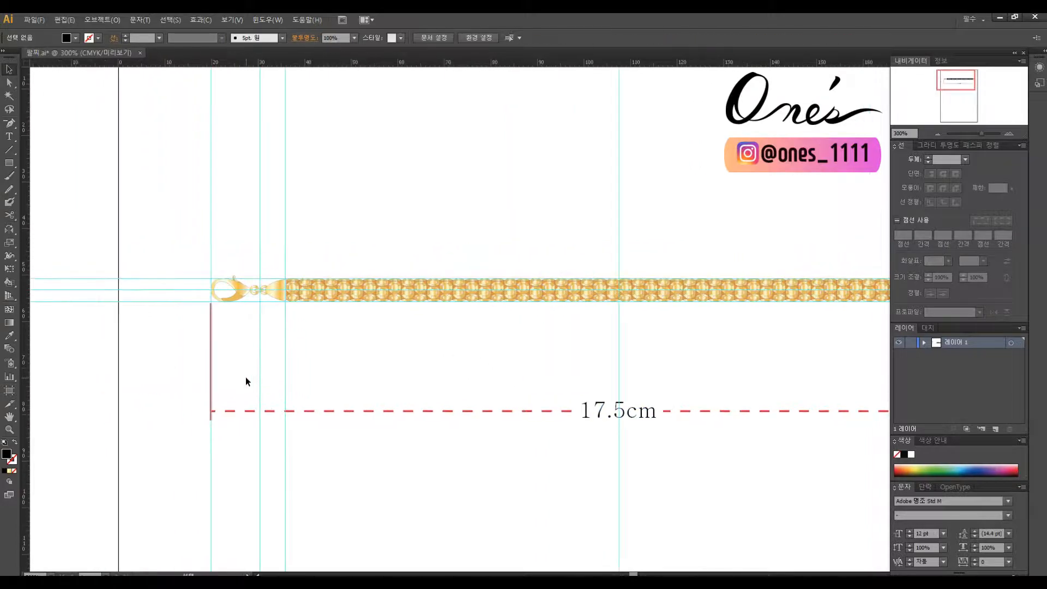
pyautogui.click(211, 333)
pyautogui.moveTo(286, 339); pyautogui.dragTo(286, 338)
pyautogui.moveTo(285, 420); pyautogui.dragTo(123, 385)
pyautogui.moveTo(763, 360); pyautogui.dragTo(765, 360)
pyautogui.click(709, 376)
pyautogui.moveTo(708, 376); pyautogui.dragTo(791, 379)
# Copy the dashed line and its label upward and shorten the copied line to span only the faceted band
pyautogui.click(561, 439)
pyautogui.moveTo(562, 439); pyautogui.dragTo(568, 393)
pyautogui.click(588, 394)
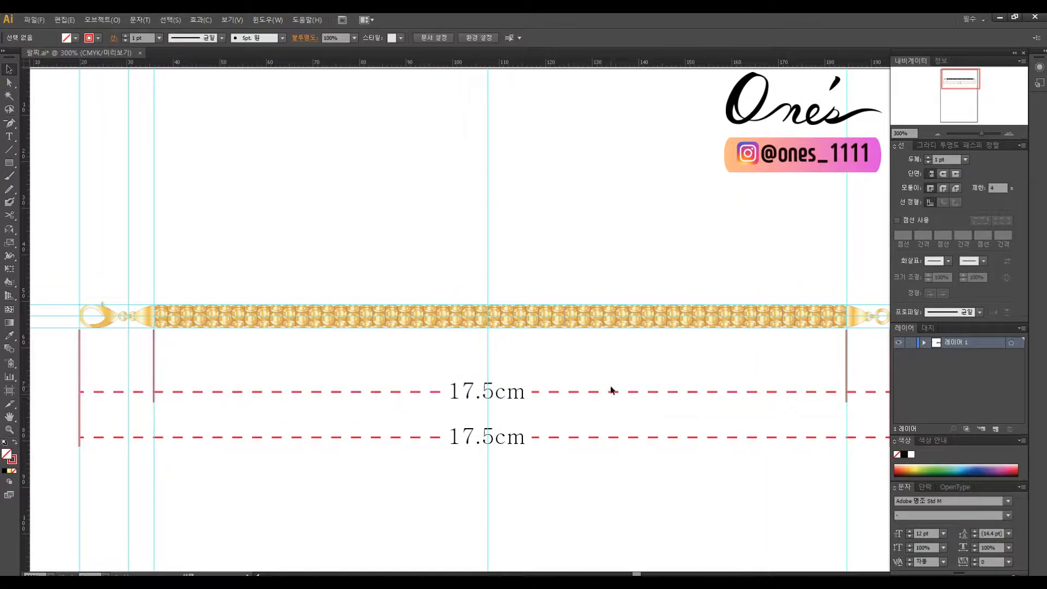
pyautogui.click(587, 393)
pyautogui.moveTo(155, 387); pyautogui.dragTo(155, 387)
pyautogui.moveTo(817, 406); pyautogui.dragTo(702, 403)
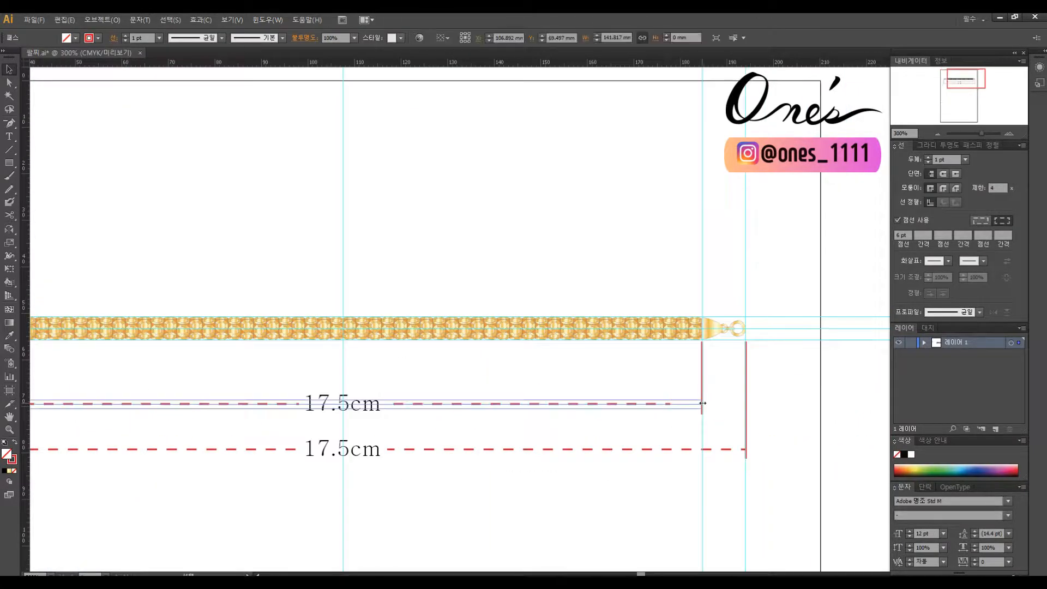
pyautogui.moveTo(460, 379); pyautogui.dragTo(647, 362)
# Change the upper dimension label to 14.8cm
pyautogui.doubleClick(514, 385)
pyautogui.moveTo(538, 387); pyautogui.dragTo(505, 387)
pyautogui.write('4.8')
pyautogui.click(9, 69)
pyautogui.click(265, 139)
pyautogui.moveTo(625, 244); pyautogui.dragTo(477, 243)
# Copy the short vertical red line from the band's clasp-side end to the guide at the clasp link
pyautogui.moveTo(63, 390); pyautogui.dragTo(446, 348)
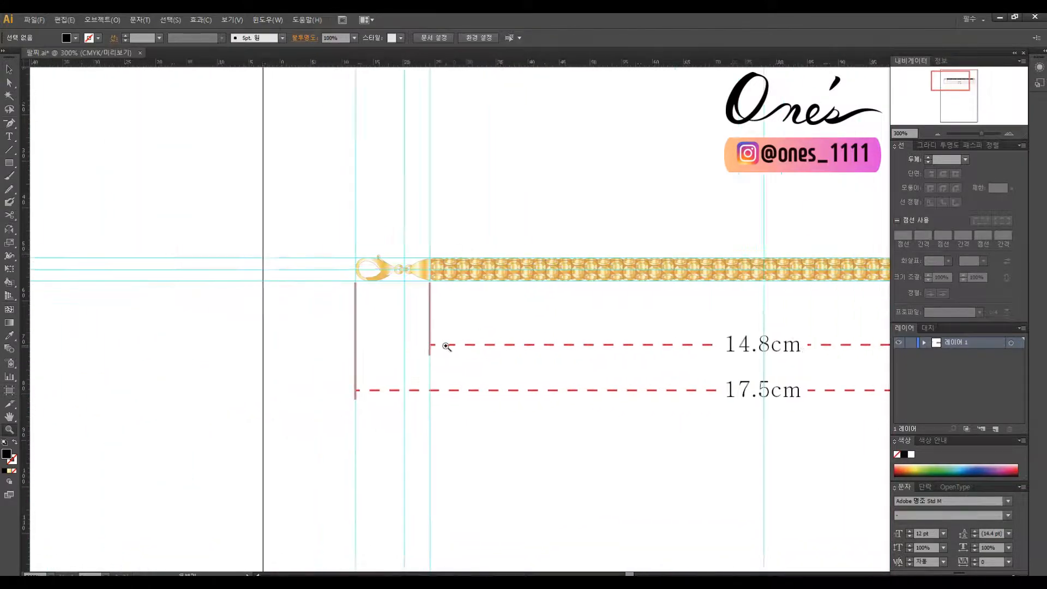
pyautogui.keyDown('ctrl'); pyautogui.click(372, 321); pyautogui.keyUp('ctrl')
pyautogui.click(537, 315)
pyautogui.moveTo(504, 322); pyautogui.dragTo(503, 321)
pyautogui.click(565, 345)
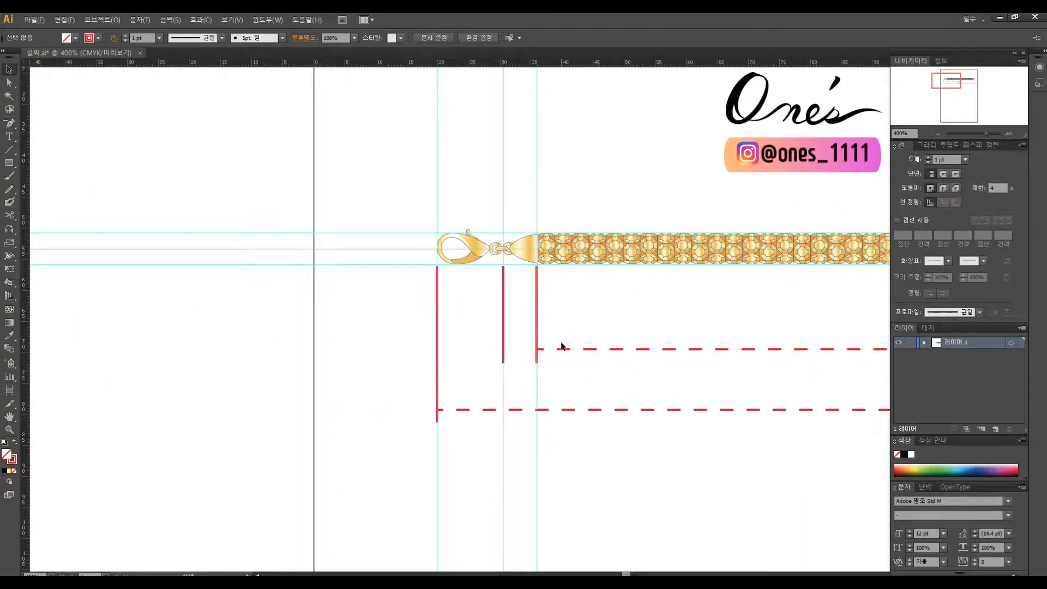
# Draw a dashed red horizontal line between the clasp's two vertical lines and check its length
pyautogui.click(11, 125)
pyautogui.moveTo(442, 350); pyautogui.dragTo(502, 351)
pyautogui.click(589, 331)
pyautogui.moveTo(671, 321); pyautogui.dragTo(494, 337)
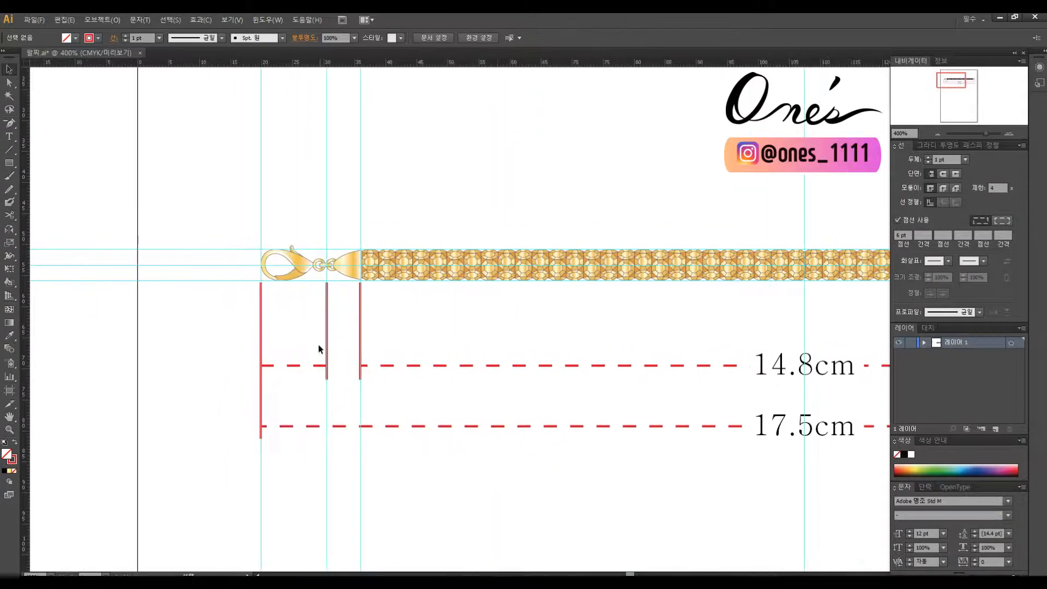
pyautogui.click(299, 366)
pyautogui.click(468, 342)
pyautogui.hscroll(1, 479, 343)
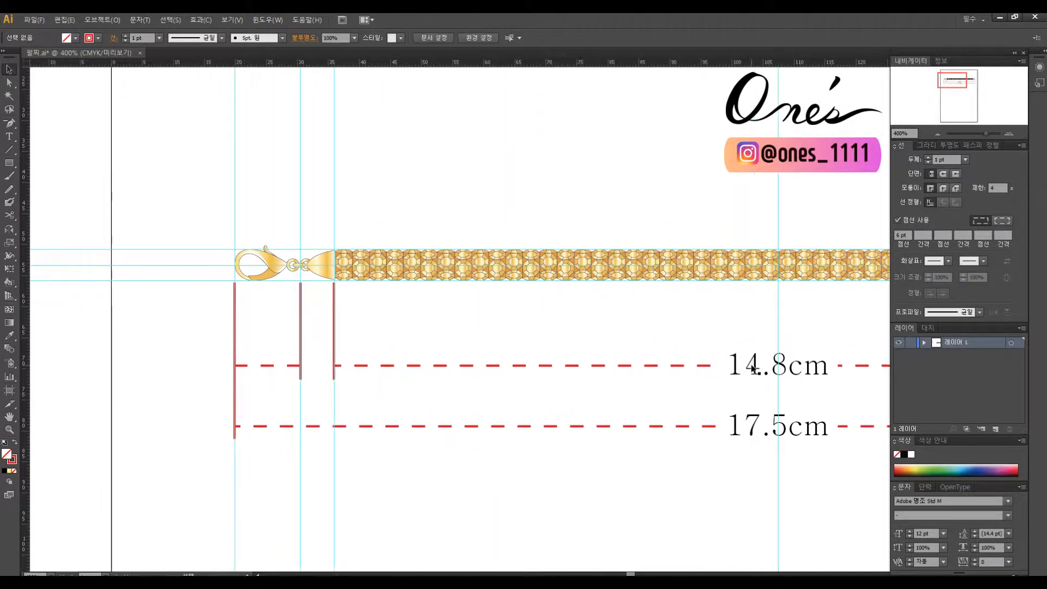
pyautogui.click(270, 366)
pyautogui.click(481, 339)
# Copy the 14.8cm label, change the copy to 10.5mm, shrink it and place it just below the clasp's dashed line
pyautogui.moveTo(759, 364); pyautogui.dragTo(382, 365)
pyautogui.press('t')
pyautogui.moveTo(452, 370); pyautogui.dragTo(372, 373)
pyautogui.write('0.5')
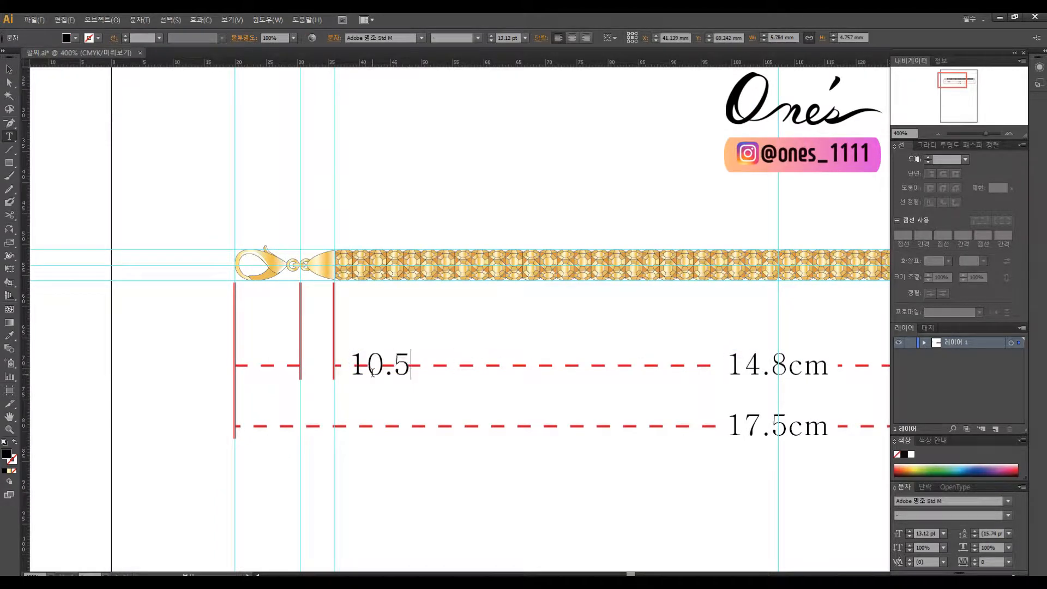
pyautogui.click(9, 69)
pyautogui.moveTo(461, 350); pyautogui.dragTo(442, 354)
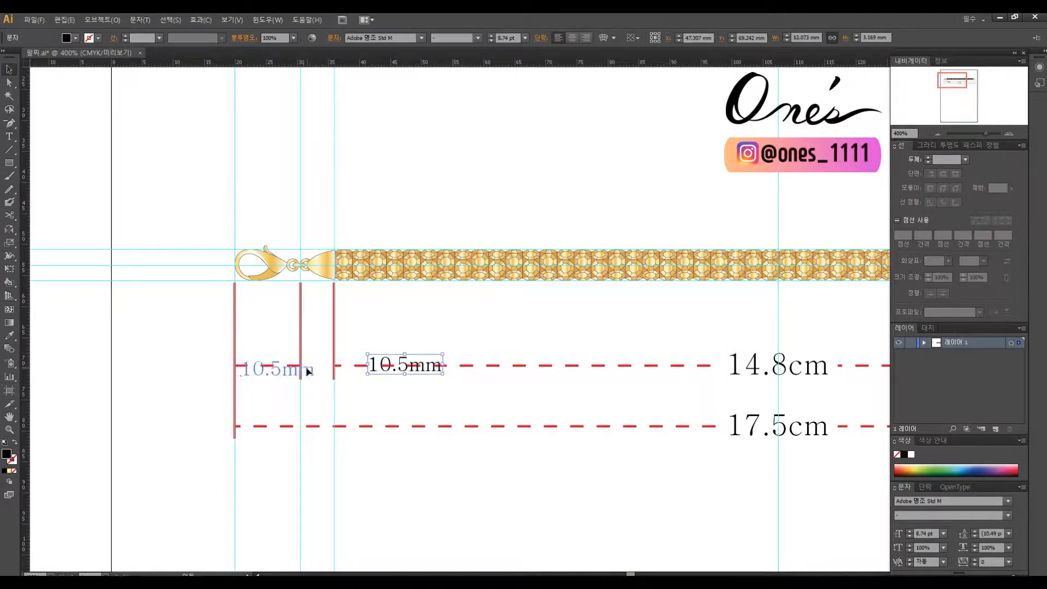
pyautogui.moveTo(307, 370); pyautogui.dragTo(312, 390)
pyautogui.click(339, 321)
pyautogui.moveTo(336, 316); pyautogui.dragTo(500, 304)
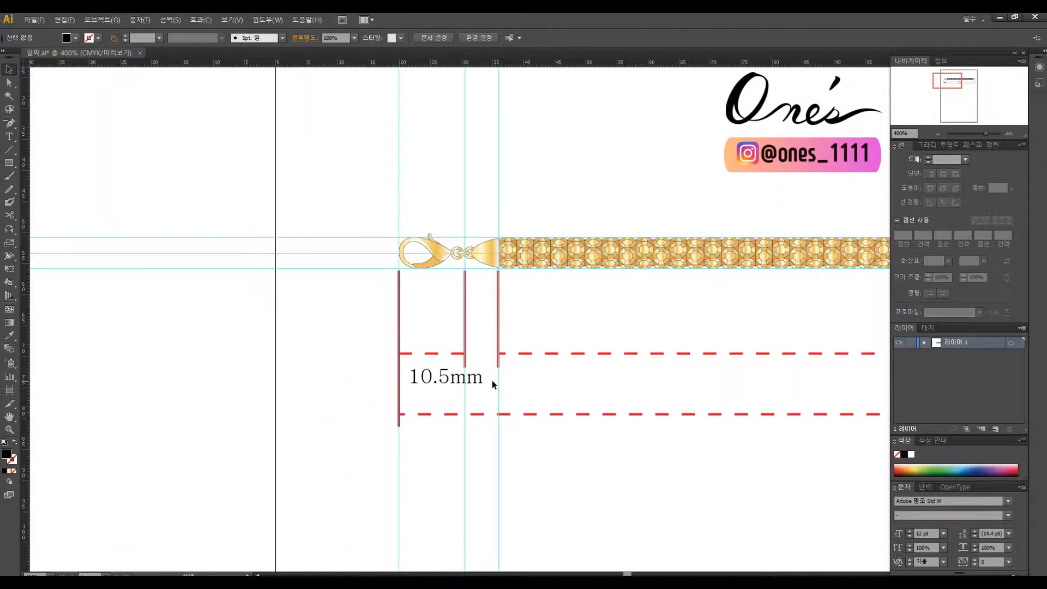
pyautogui.moveTo(556, 378); pyautogui.dragTo(494, 398)
# Change the clasp's dimension label to 1cm
pyautogui.press('t')
pyautogui.moveTo(420, 400); pyautogui.dragTo(386, 371)
pyautogui.write('cm')
pyautogui.press('Escape')
# Copy the white backing from the 14.8cm label to the clasp's dimension line, resize it and fit it behind the 1cm label
pyautogui.click(790, 386)
pyautogui.moveTo(821, 371); pyautogui.dragTo(343, 370)
pyautogui.moveTo(462, 373); pyautogui.dragTo(399, 374)
pyautogui.click(344, 373)
pyautogui.hotkey('ctrl', 'shift', '[')
# Copy a red vertical line, rotate it horizontal, shorten it, and place copies at the clasp's upper and lower guides
pyautogui.moveTo(196, 166); pyautogui.dragTo(453, 460)
pyautogui.moveTo(597, 316); pyautogui.dragTo(378, 301)
pyautogui.moveTo(387, 262); pyautogui.dragTo(426, 224)
pyautogui.moveTo(314, 222); pyautogui.dragTo(345, 218)
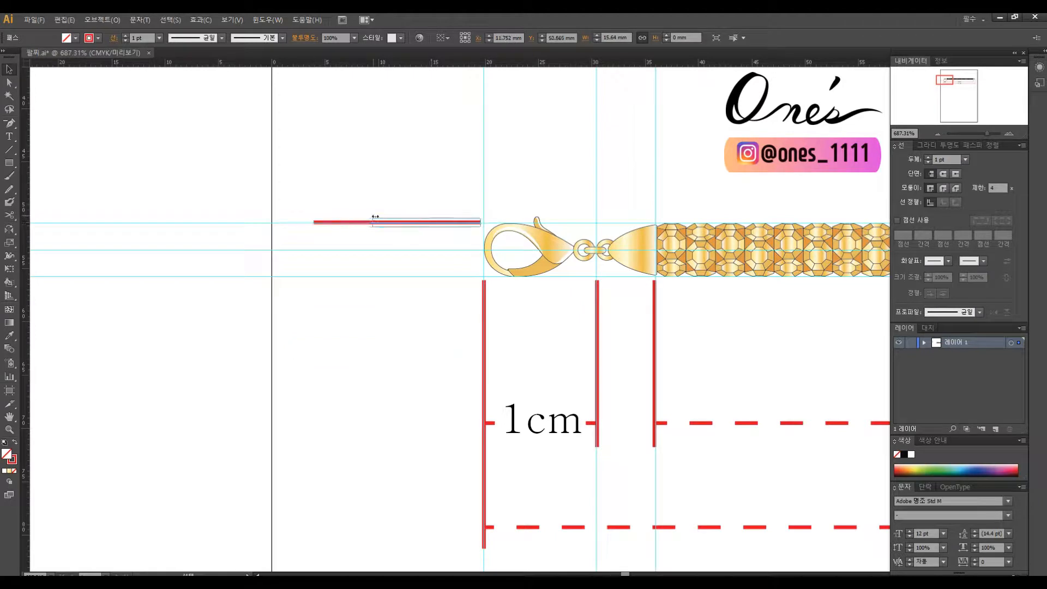
pyautogui.moveTo(440, 278); pyautogui.dragTo(439, 276)
pyautogui.click(437, 256)
pyautogui.moveTo(437, 223); pyautogui.dragTo(423, 279)
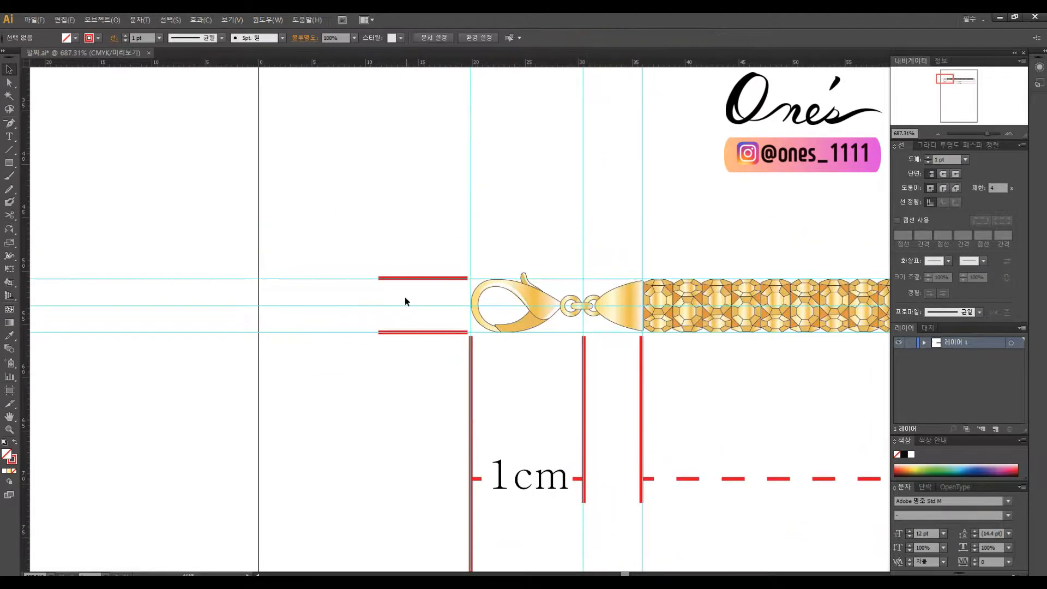
# Fit a rotated copy of the clasp's dashed line between the two horizontal red lines and add a small vertical 5mm label
pyautogui.moveTo(580, 480); pyautogui.dragTo(357, 264)
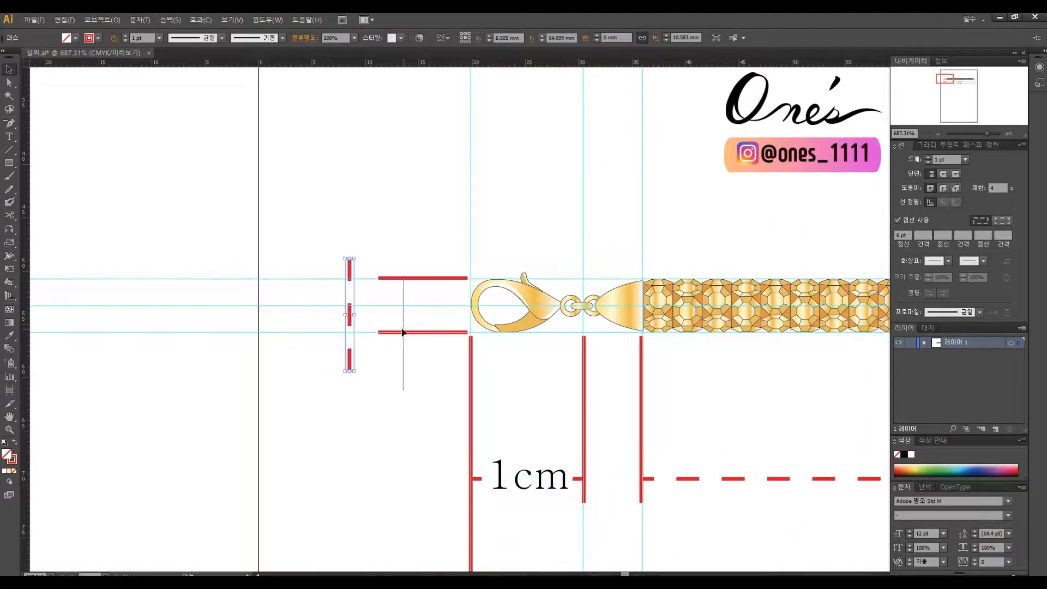
pyautogui.moveTo(402, 332); pyautogui.dragTo(397, 331)
pyautogui.click(496, 453)
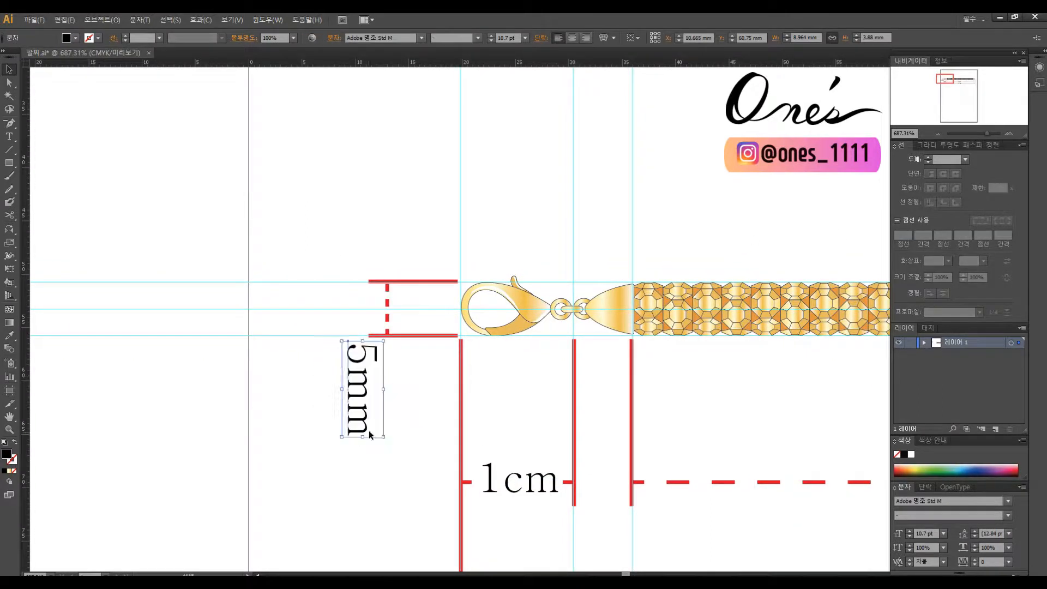
pyautogui.moveTo(338, 376); pyautogui.dragTo(329, 352)
pyautogui.doubleClick(335, 327)
pyautogui.moveTo(339, 326); pyautogui.dragTo(397, 309)
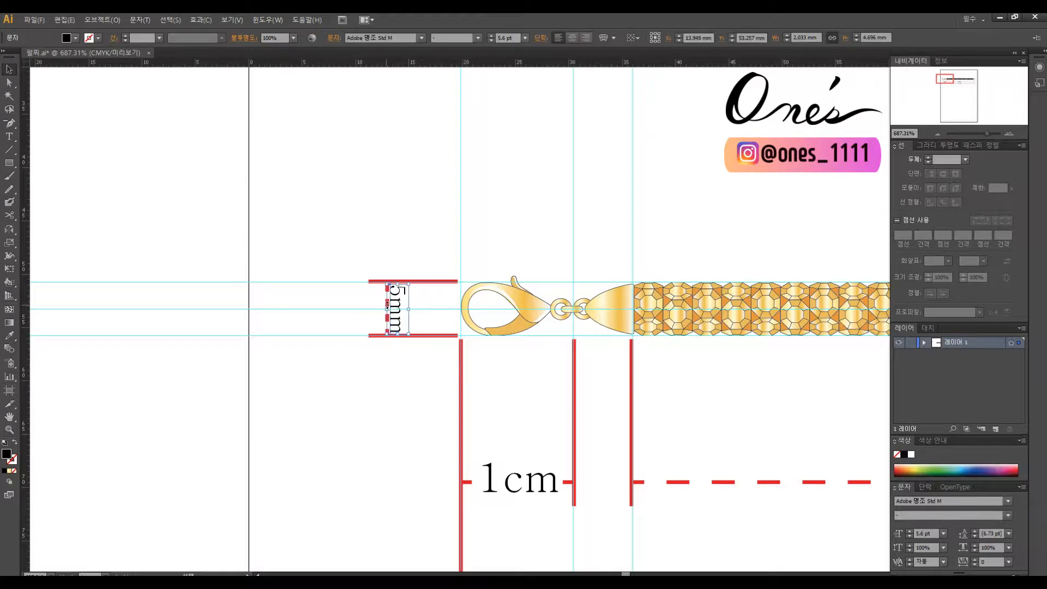
pyautogui.click(372, 308)
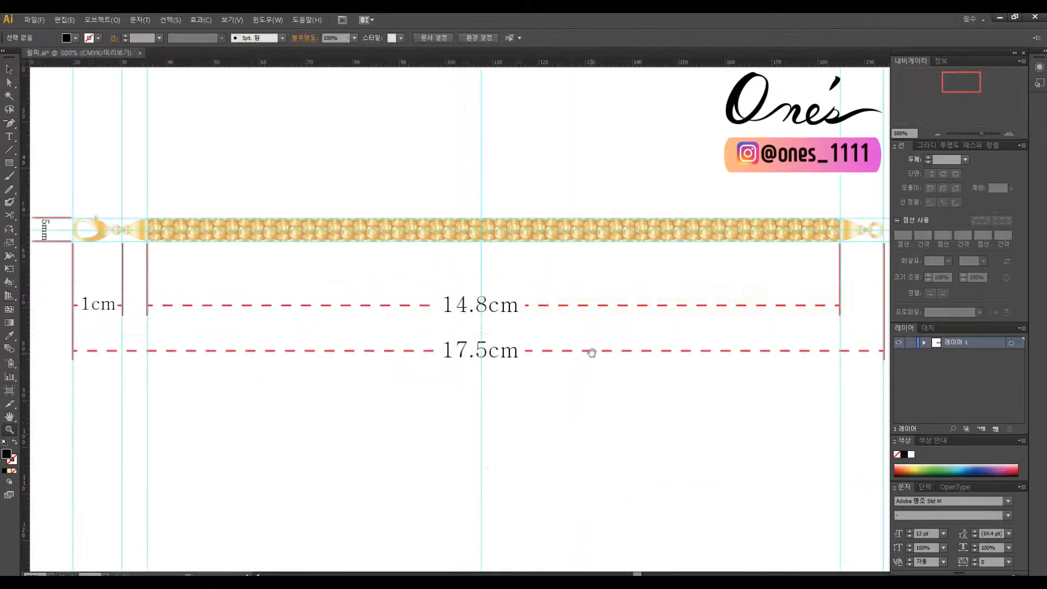
# Hide the guides around the bracelet
pyautogui.press('v')
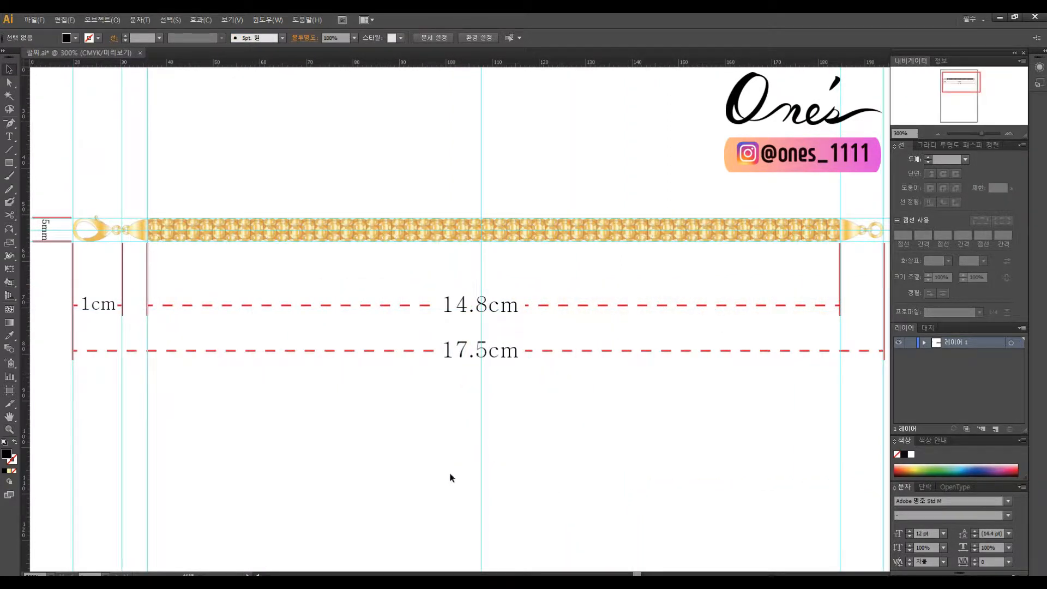
pyautogui.rightClick(760, 191)
pyautogui.click(807, 283)
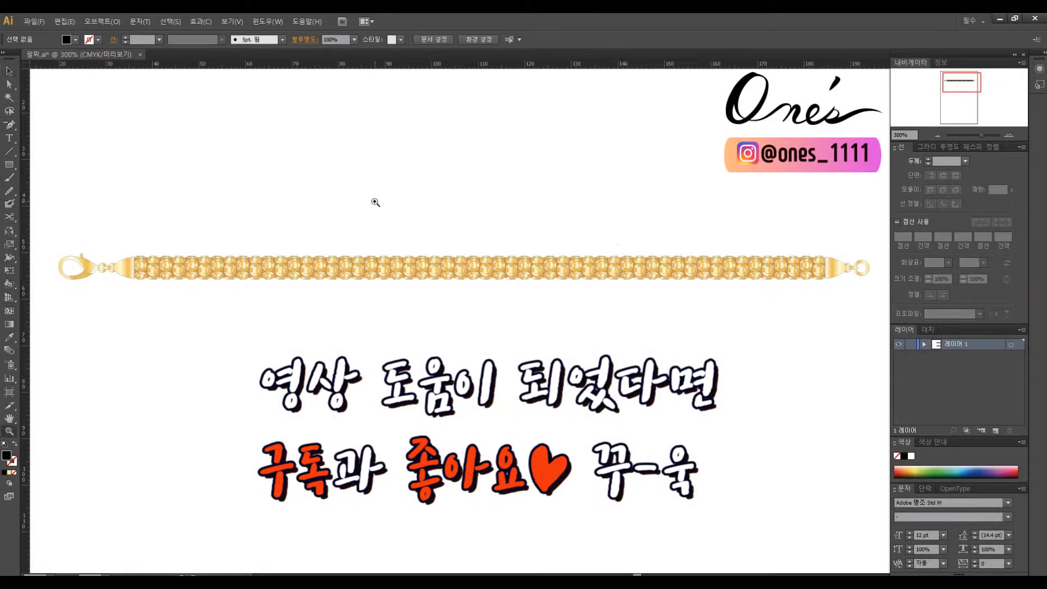
pyautogui.moveTo(716, 337); pyautogui.dragTo(36, 325)
pyautogui.moveTo(412, 427); pyautogui.dragTo(438, 335)
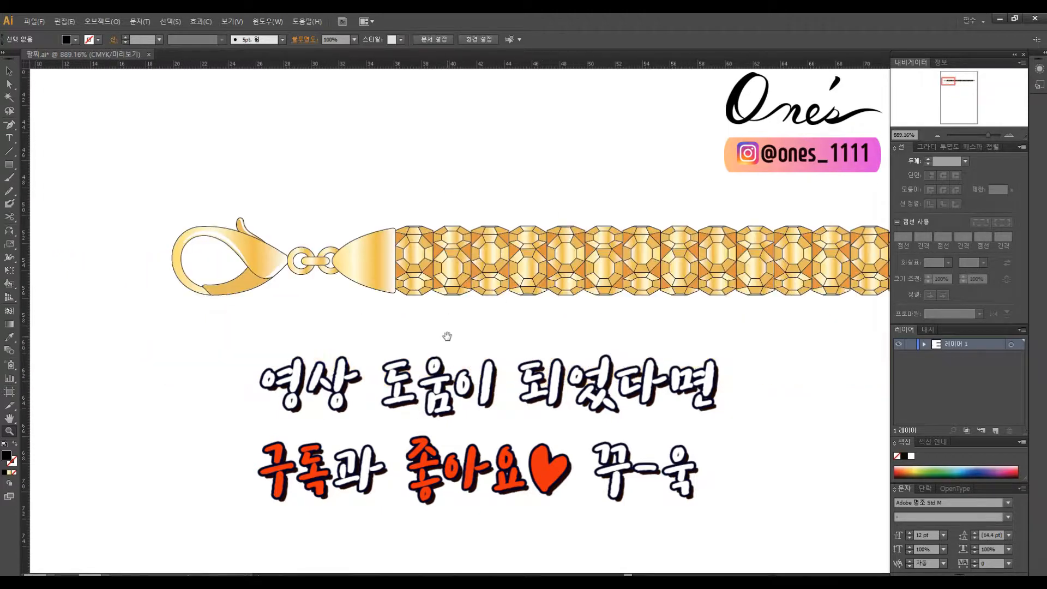
pyautogui.press('v')
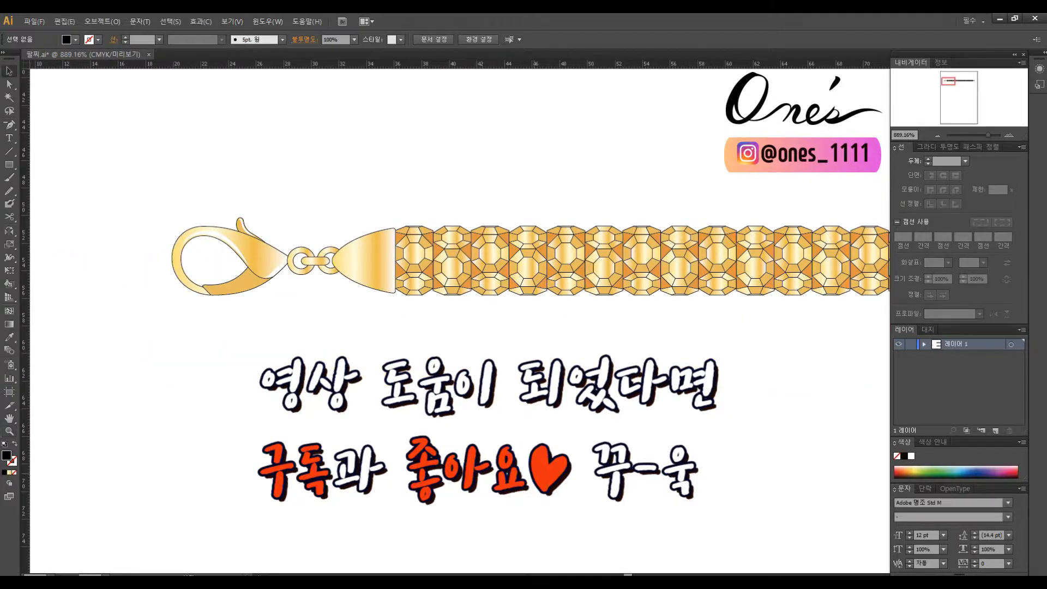